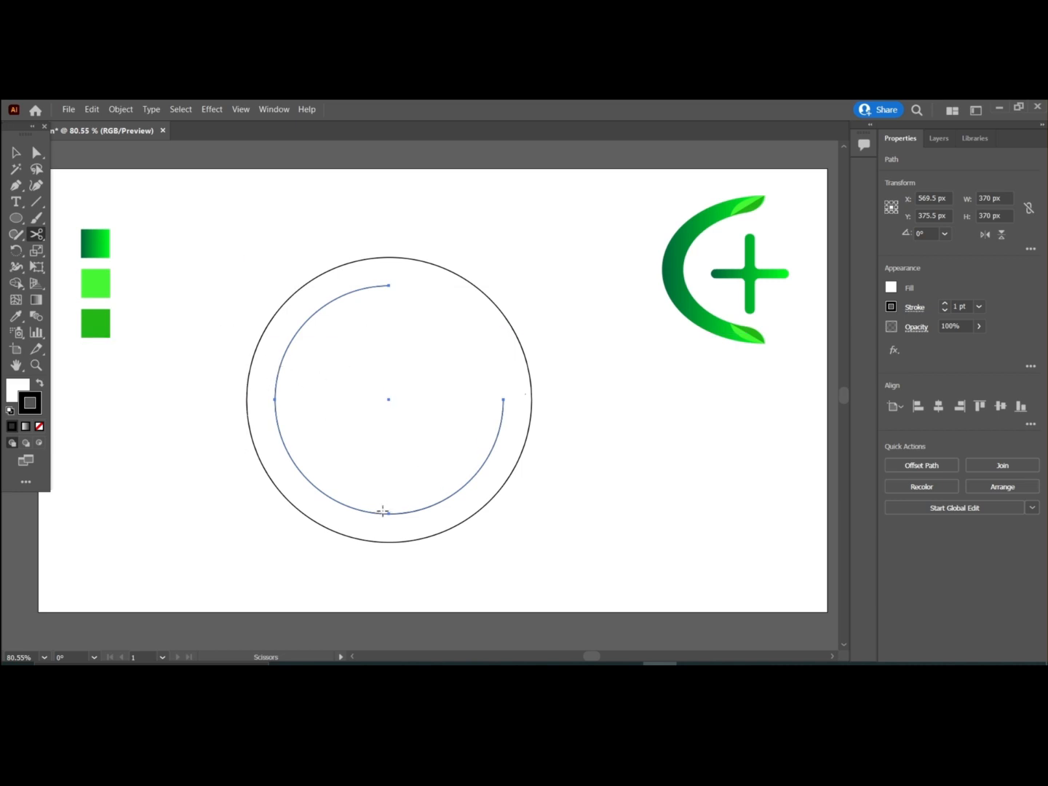
# Cut the inner circle at its bottom anchor and delete the lower-right quarter, leaving its left half.
pyautogui.click(389, 515)
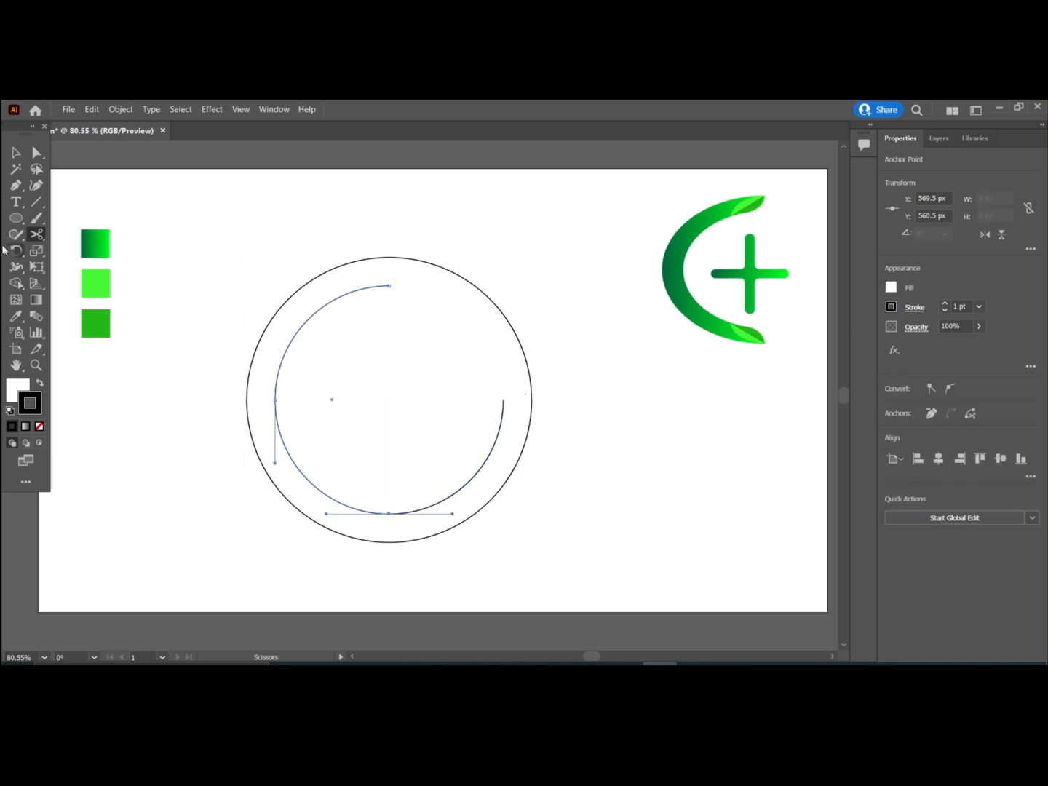
pyautogui.click(15, 152)
pyautogui.click(447, 220)
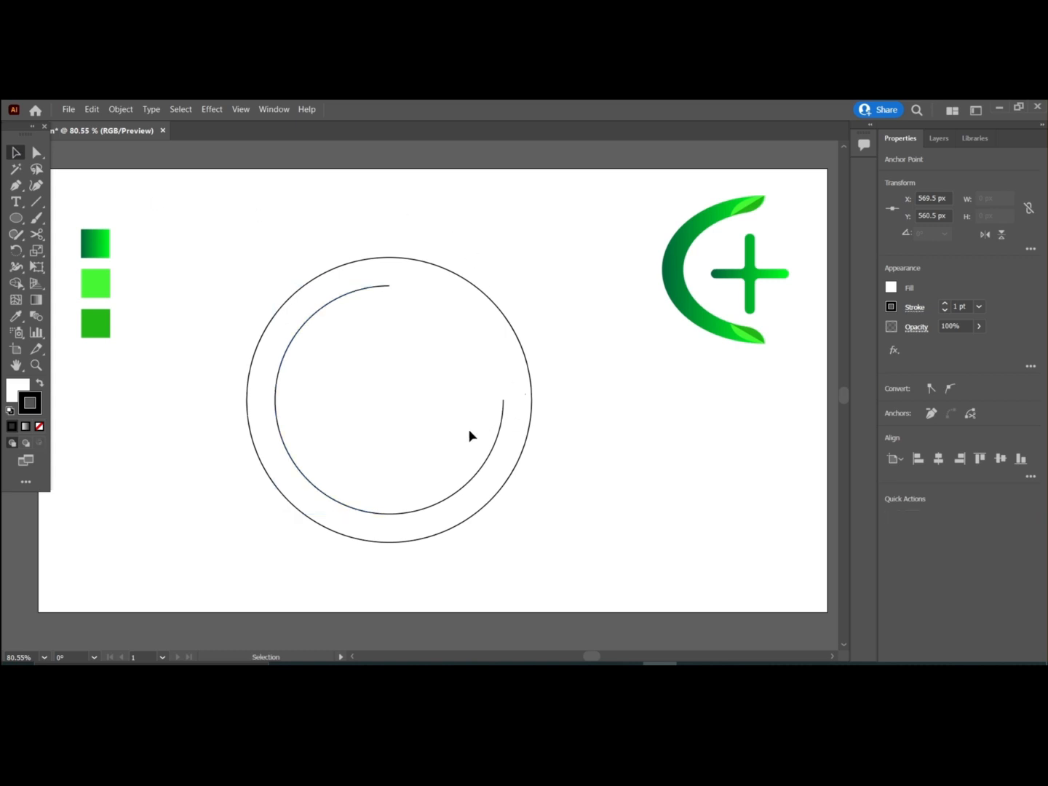
pyautogui.moveTo(469, 436); pyautogui.dragTo(498, 473)
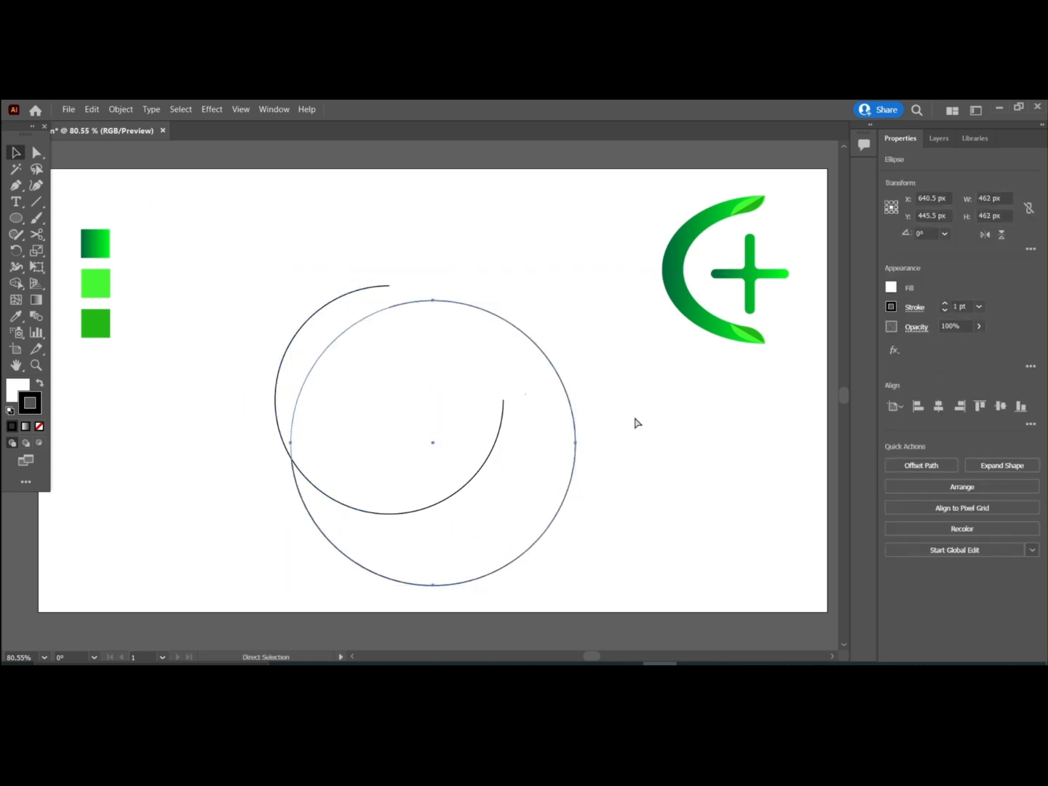
pyautogui.hotkey('ctrl', 'z')
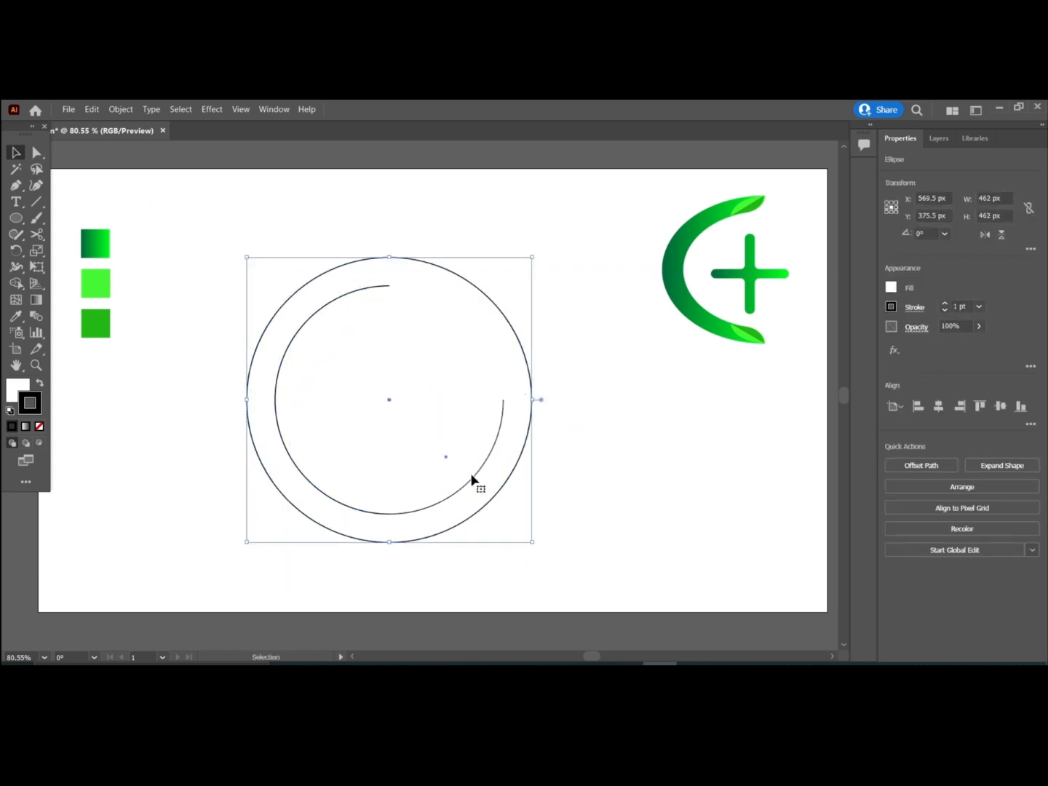
pyautogui.click(473, 479)
pyautogui.press('Delete')
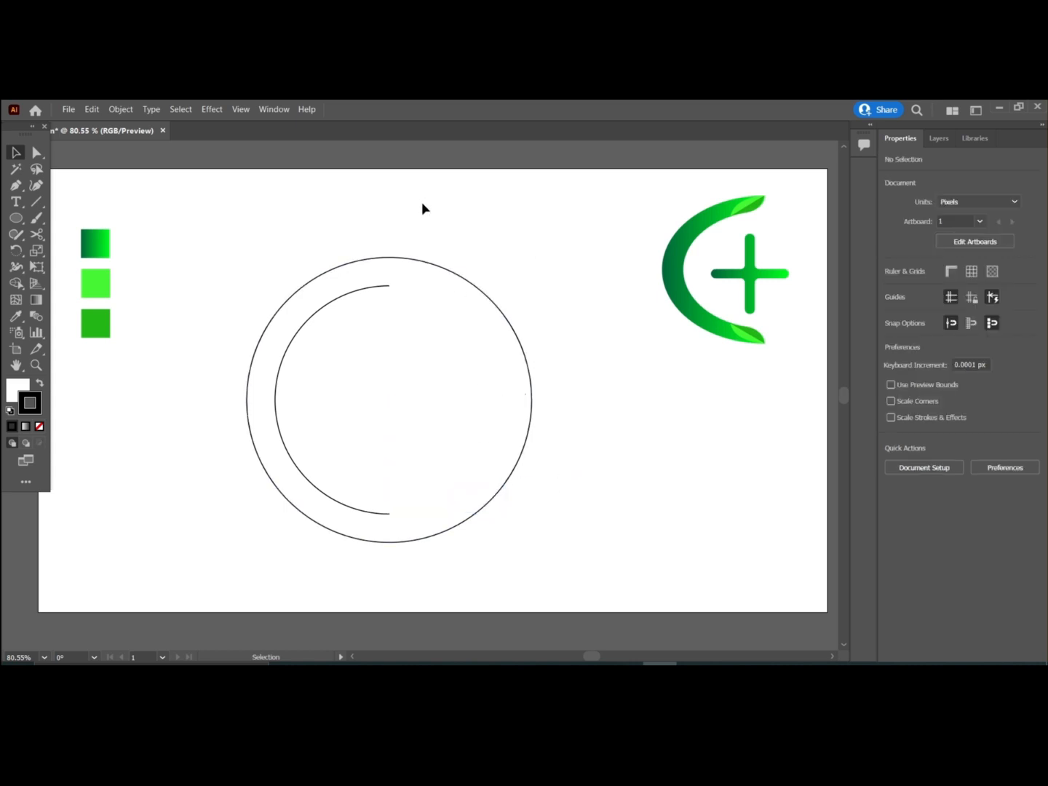
# Cut the outer circle at its top and bottom anchors and delete its right half.
pyautogui.moveTo(423, 203); pyautogui.dragTo(537, 349)
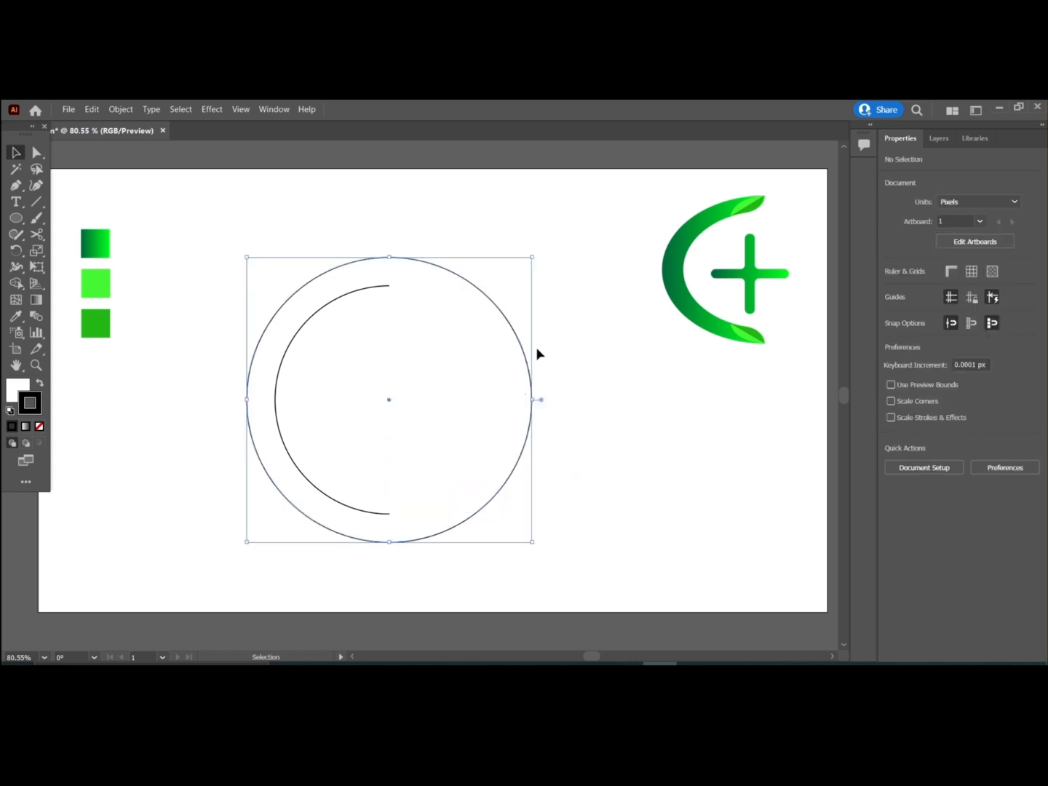
pyautogui.click(36, 233)
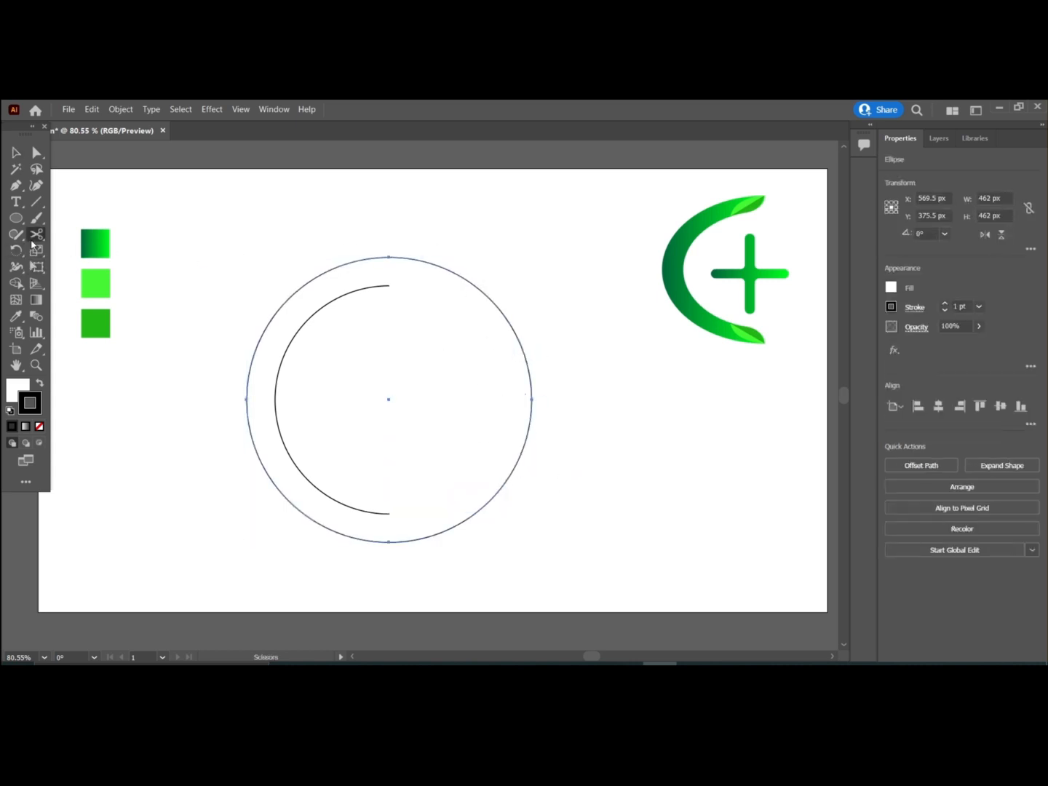
pyautogui.click(389, 257)
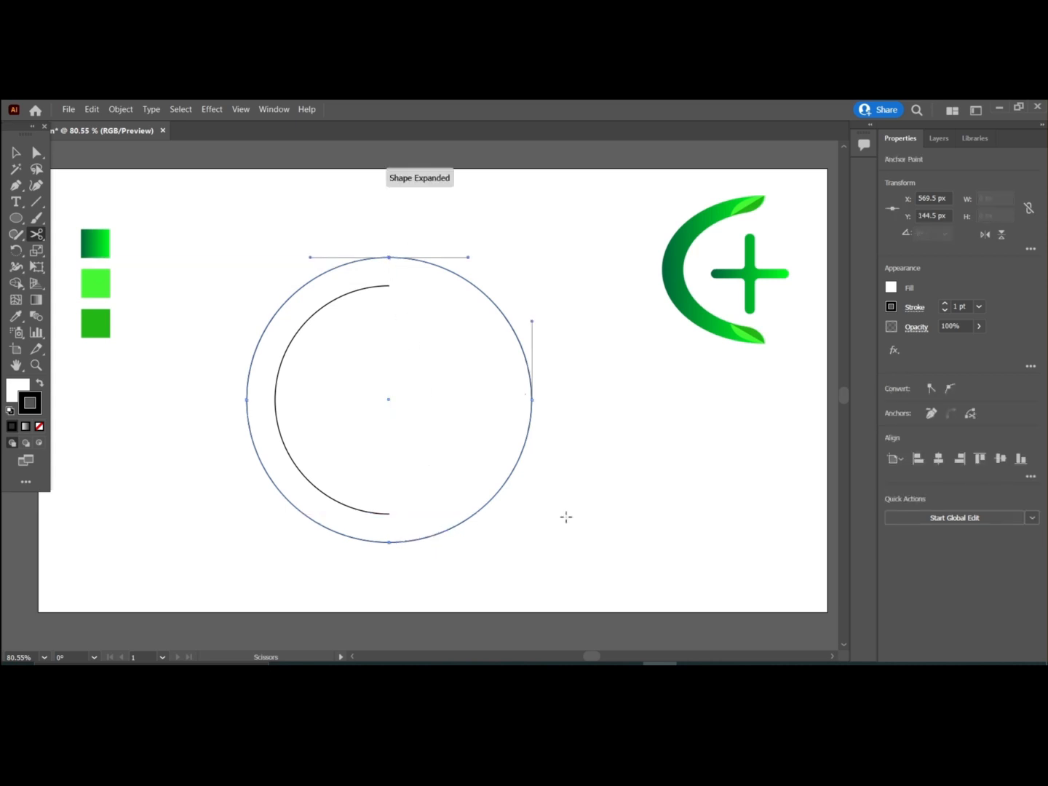
pyautogui.press('Delete')
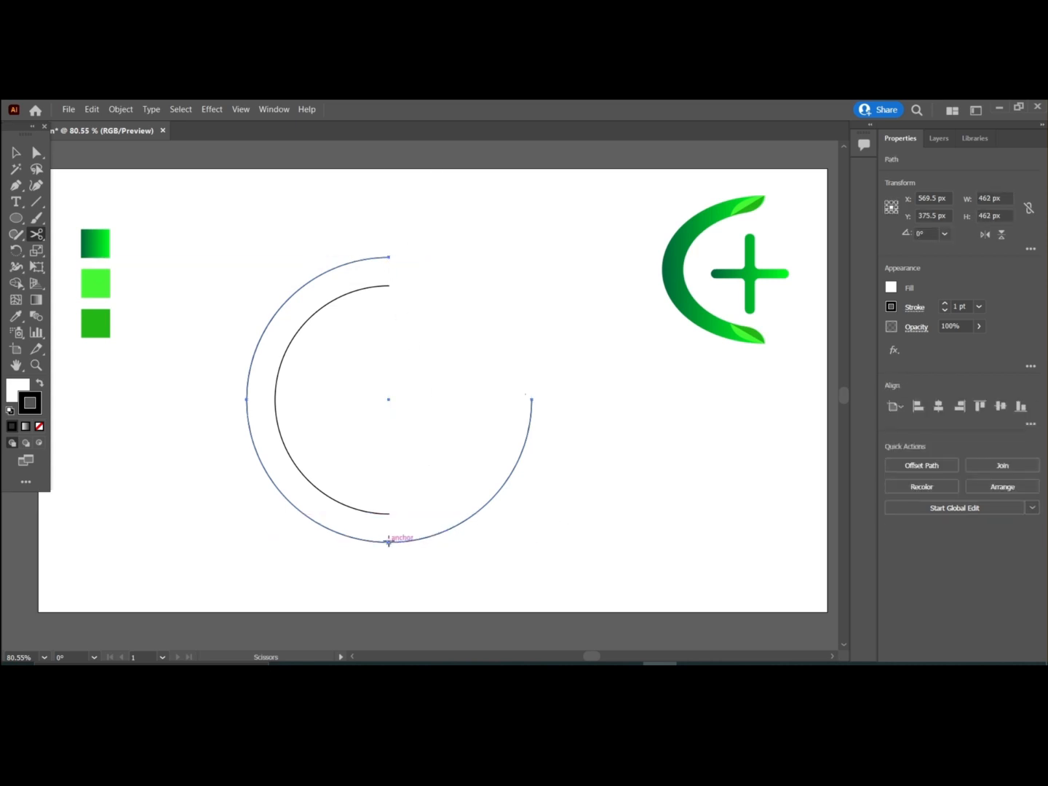
pyautogui.click(389, 541)
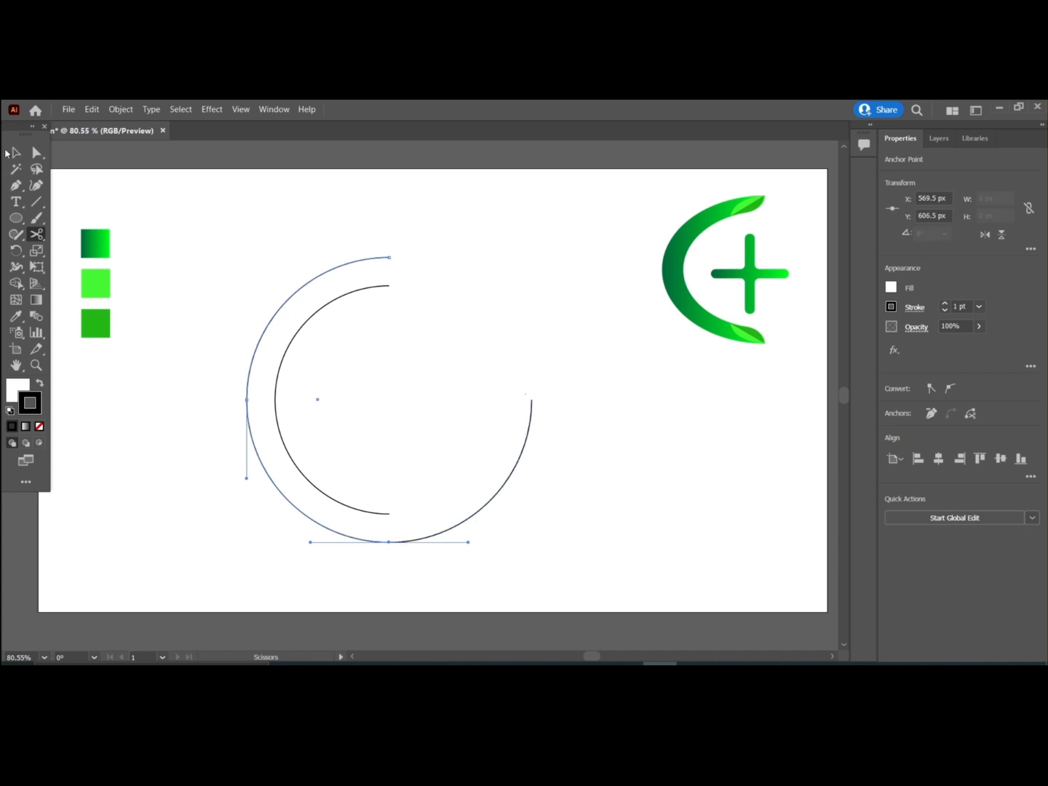
pyautogui.click(14, 152)
pyautogui.click(492, 376)
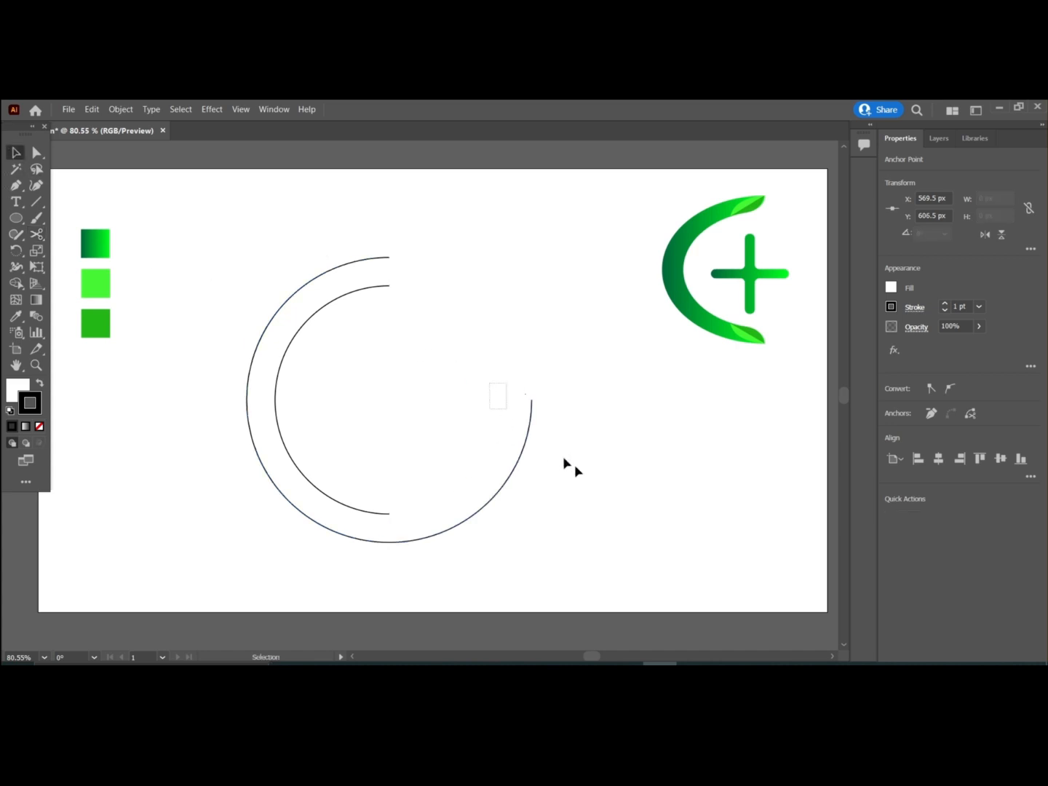
pyautogui.moveTo(565, 458); pyautogui.dragTo(576, 467)
pyautogui.press('Delete')
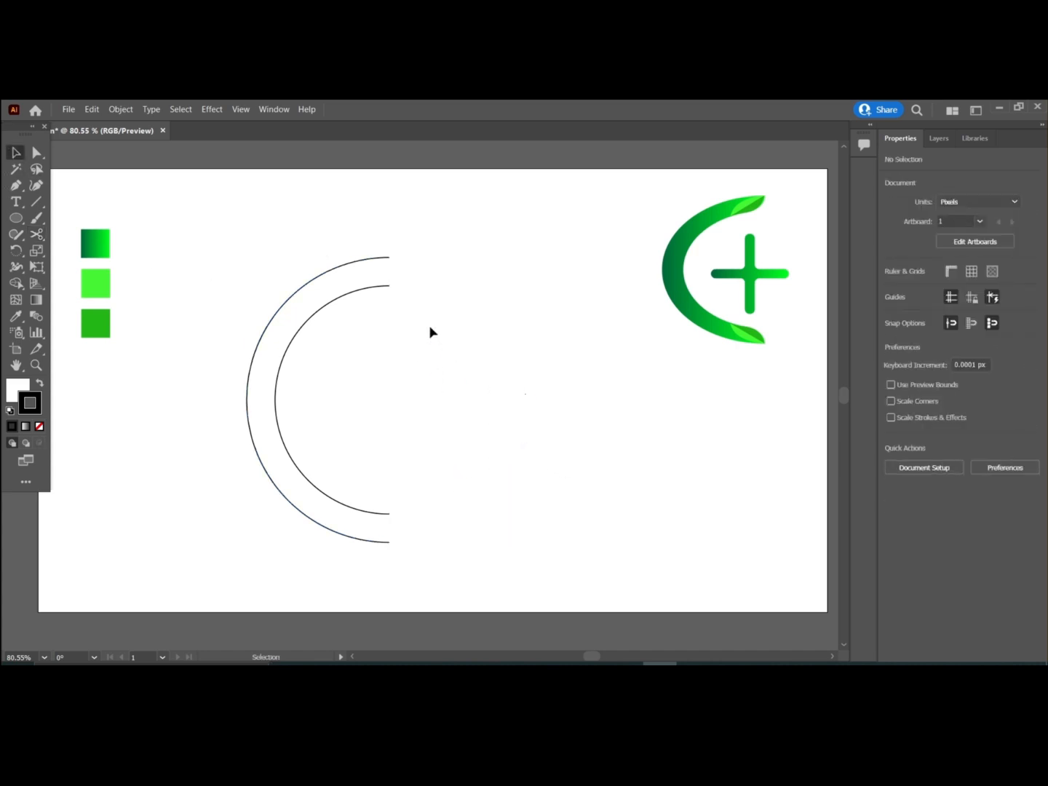
# Join the two half-circle arcs with straight Pen segments at their upper and lower ends to form a closed C shape.
pyautogui.click(18, 187)
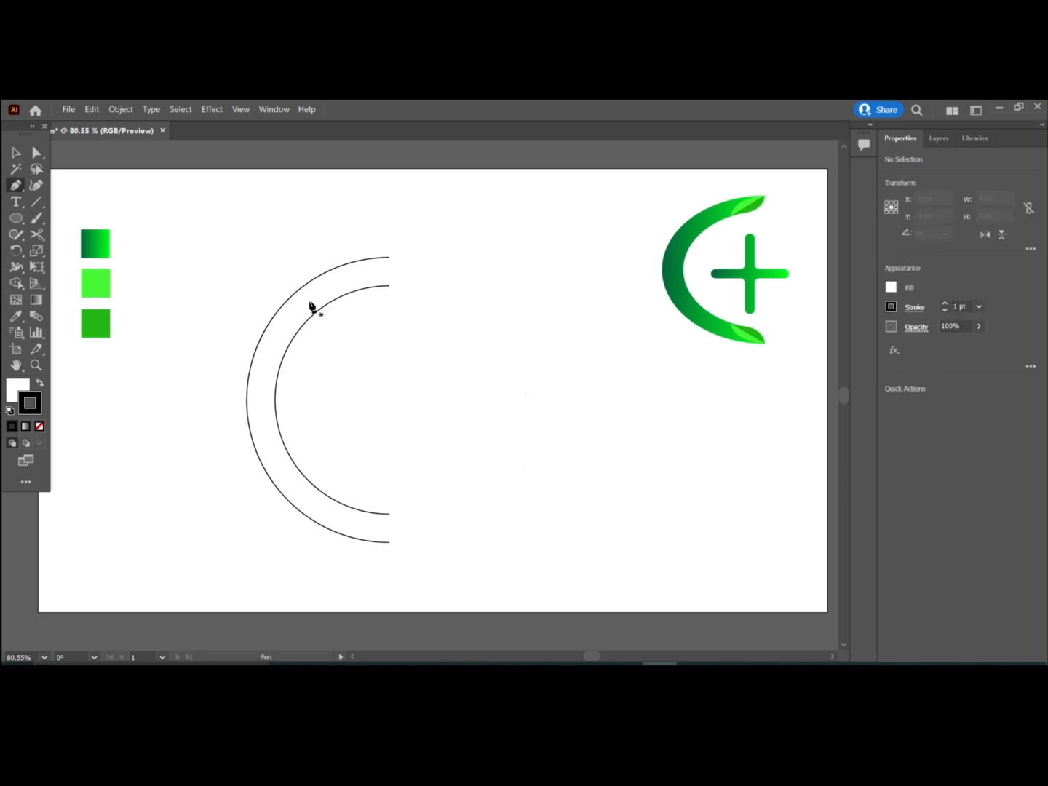
pyautogui.click(390, 258)
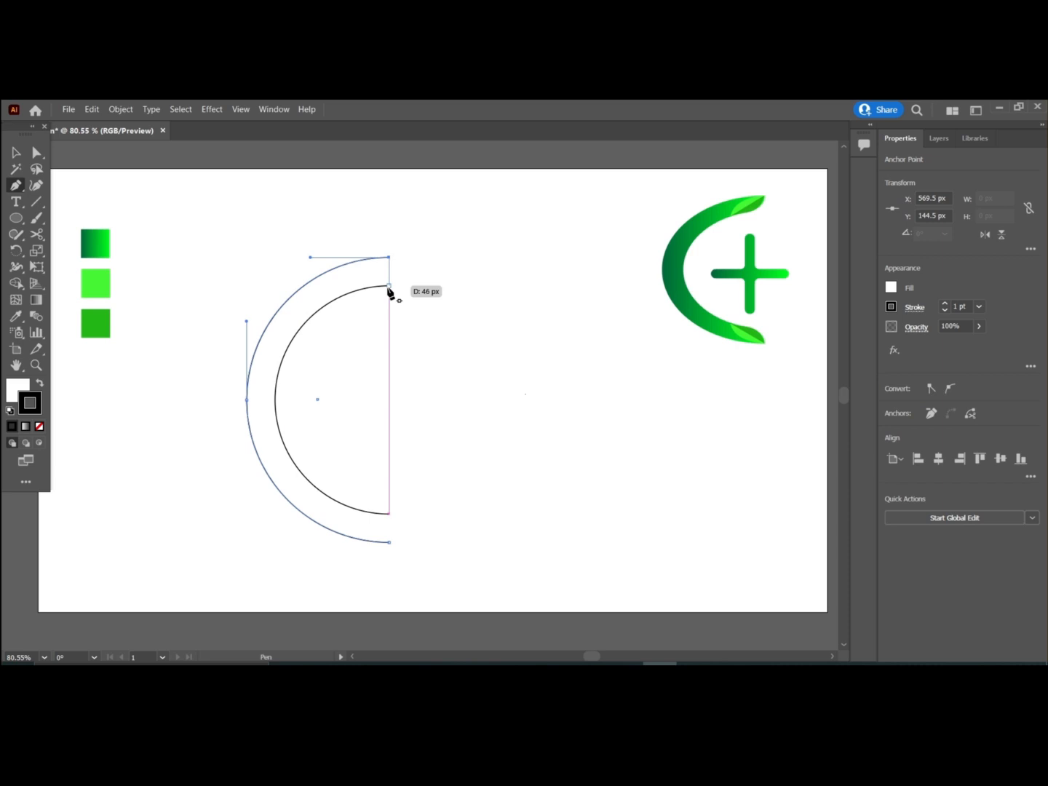
pyautogui.click(390, 285)
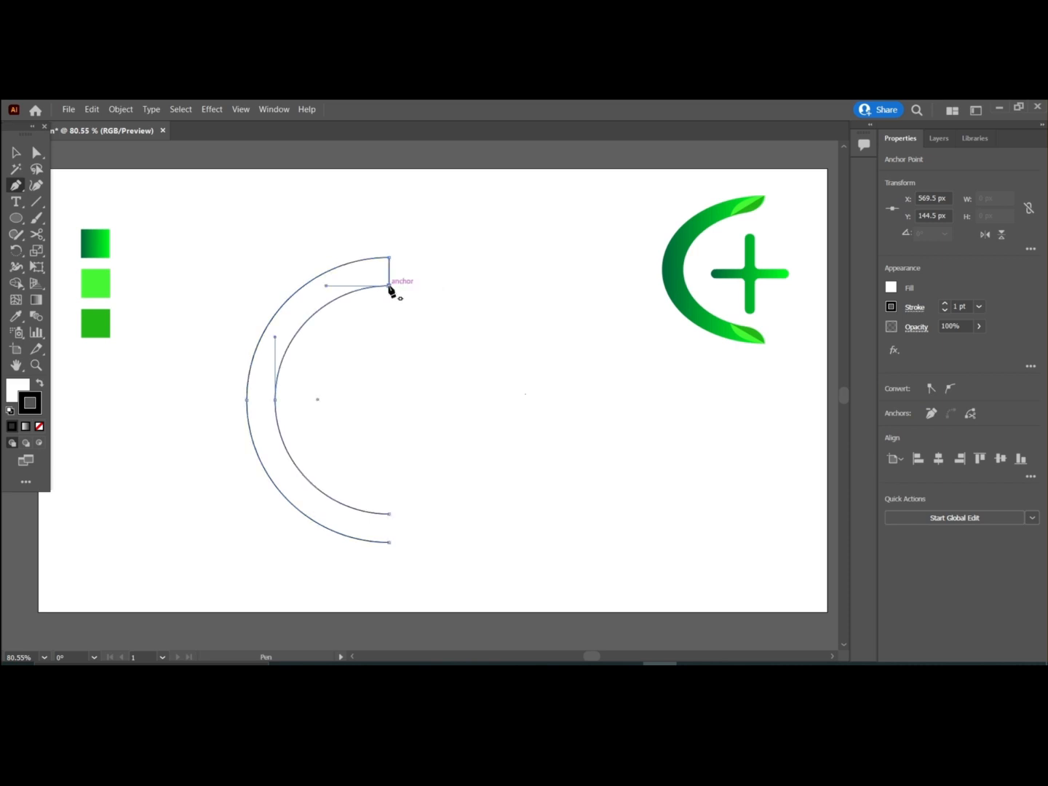
pyautogui.click(390, 514)
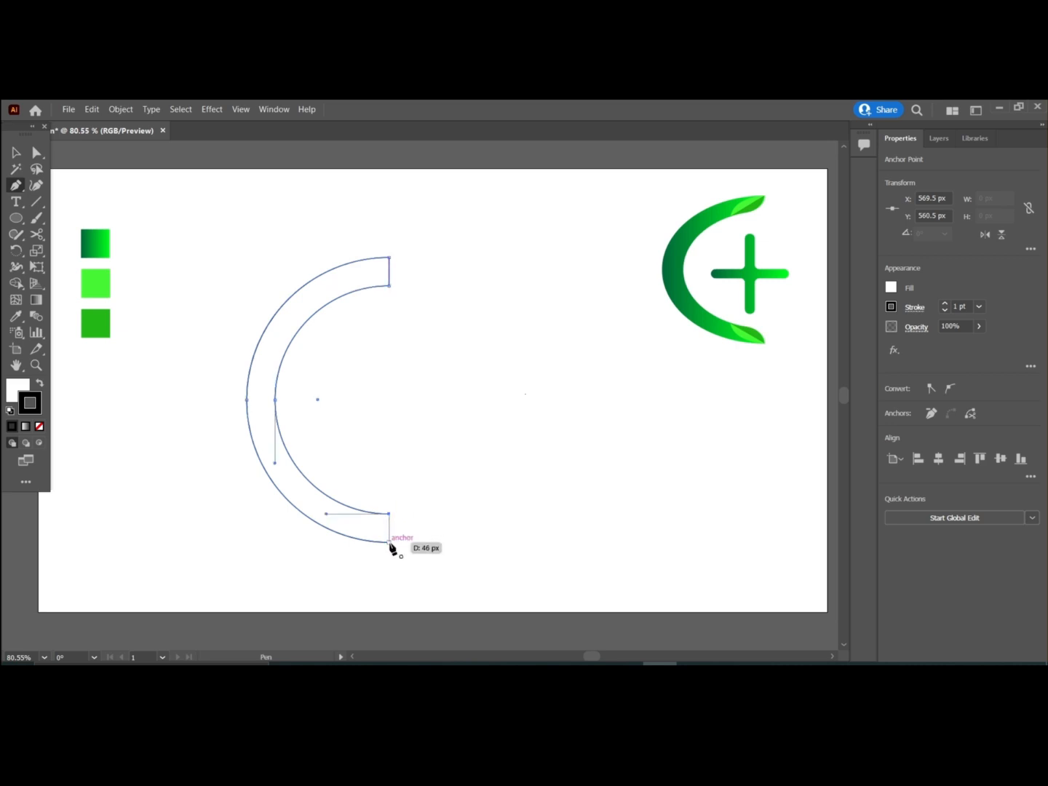
pyautogui.click(391, 542)
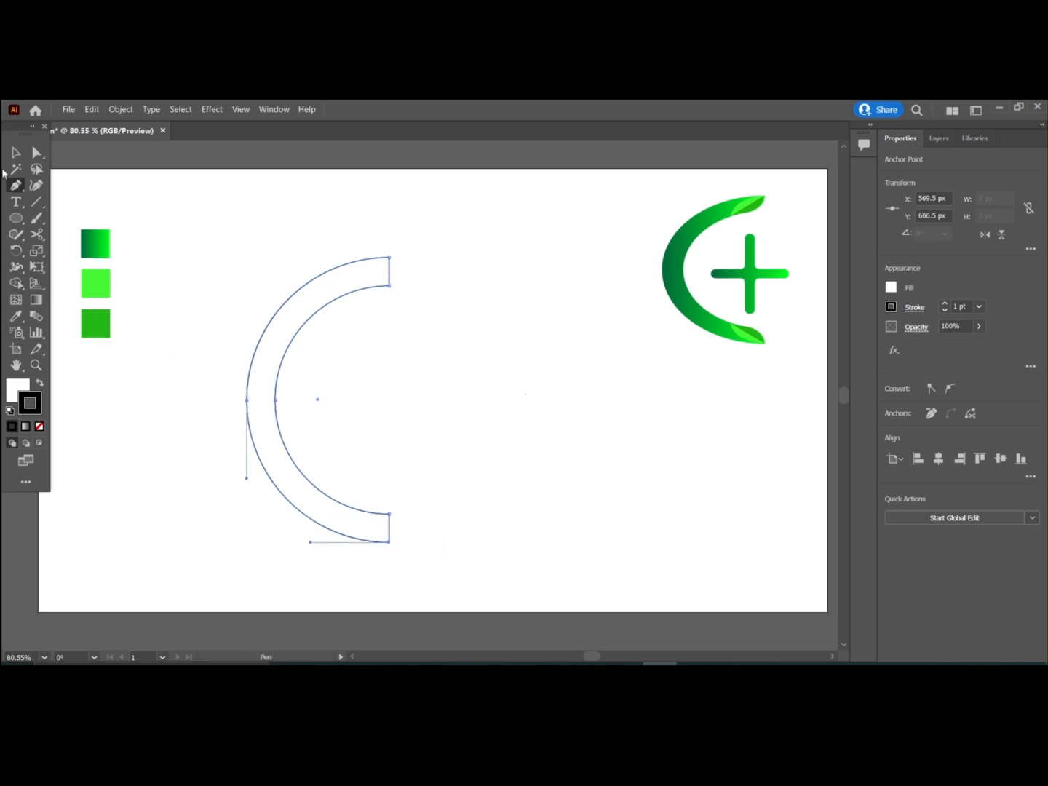
pyautogui.click(14, 153)
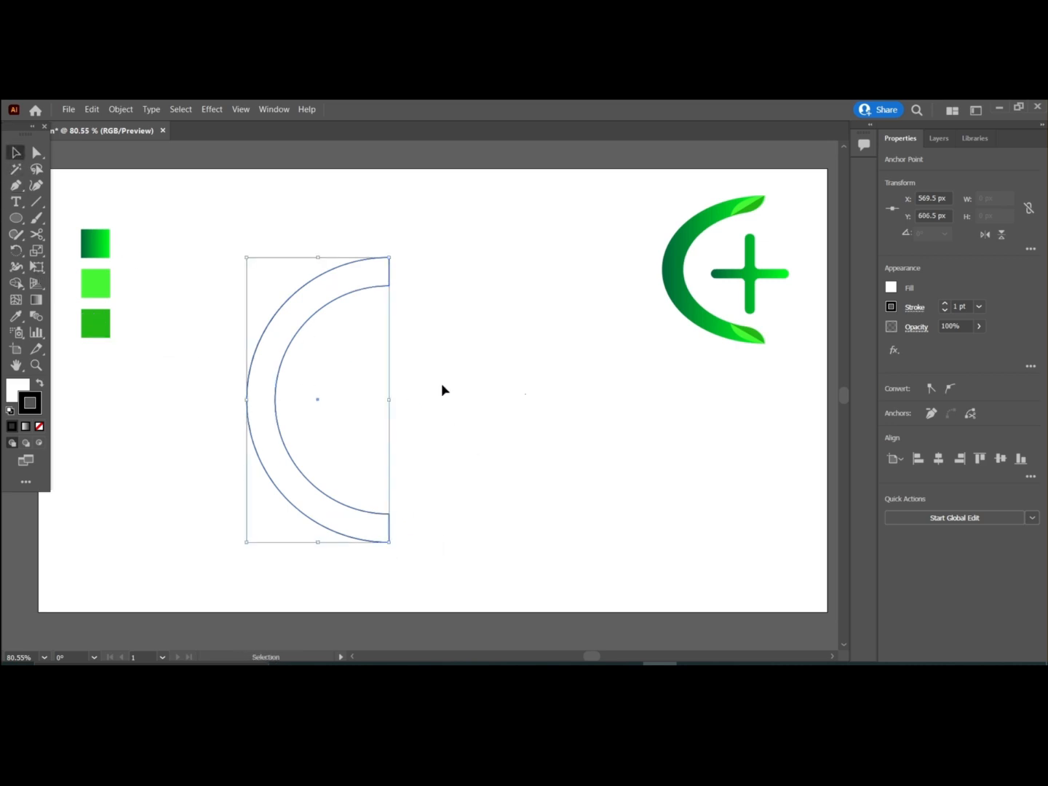
# Round the two inner corners at the ends of the C shape into leaf-like tips.
pyautogui.click(34, 156)
pyautogui.click(14, 153)
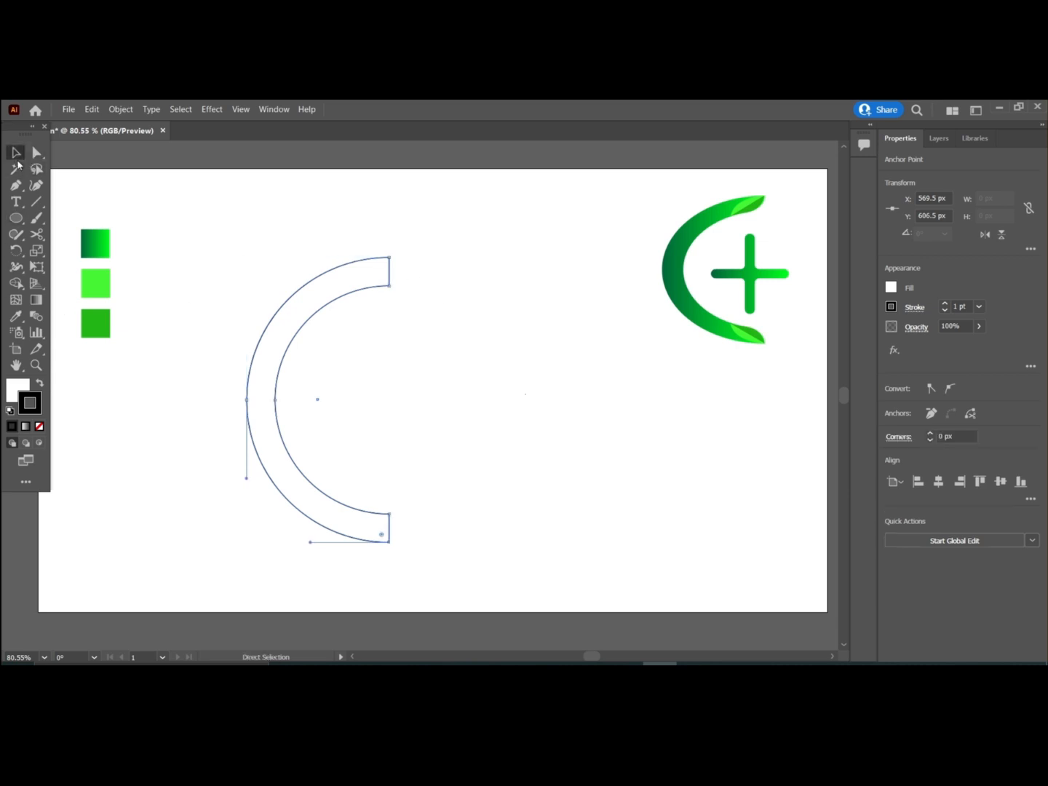
pyautogui.click(255, 219)
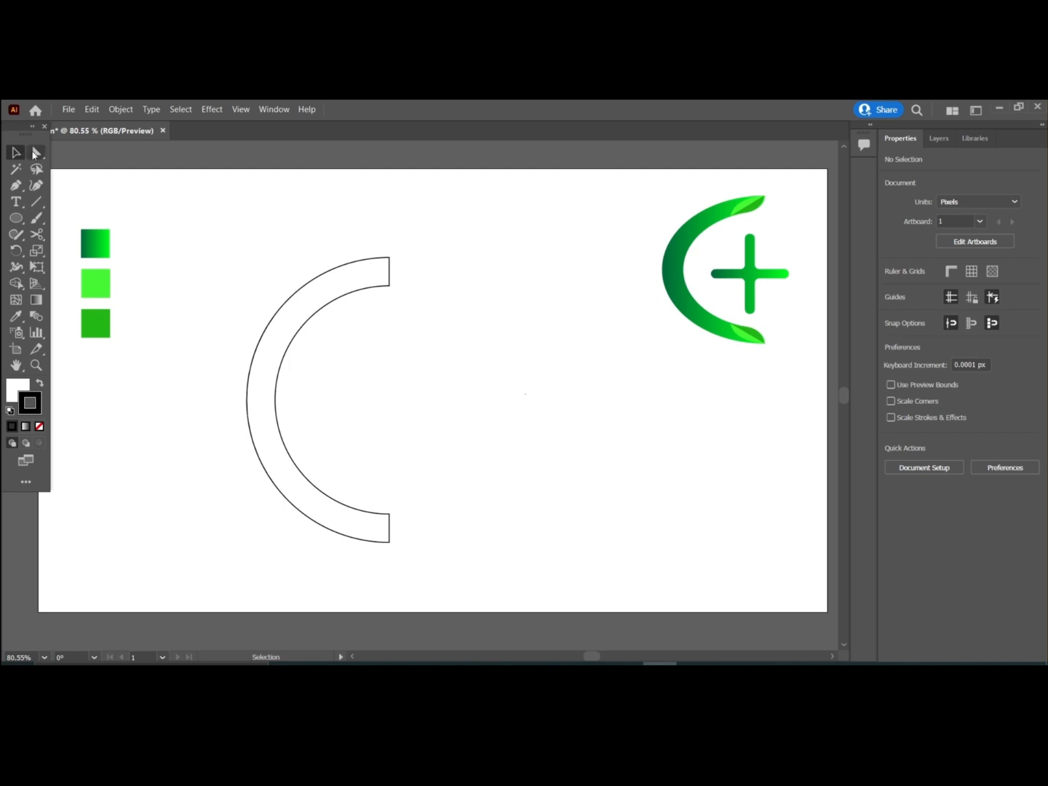
pyautogui.moveTo(202, 202); pyautogui.dragTo(374, 356)
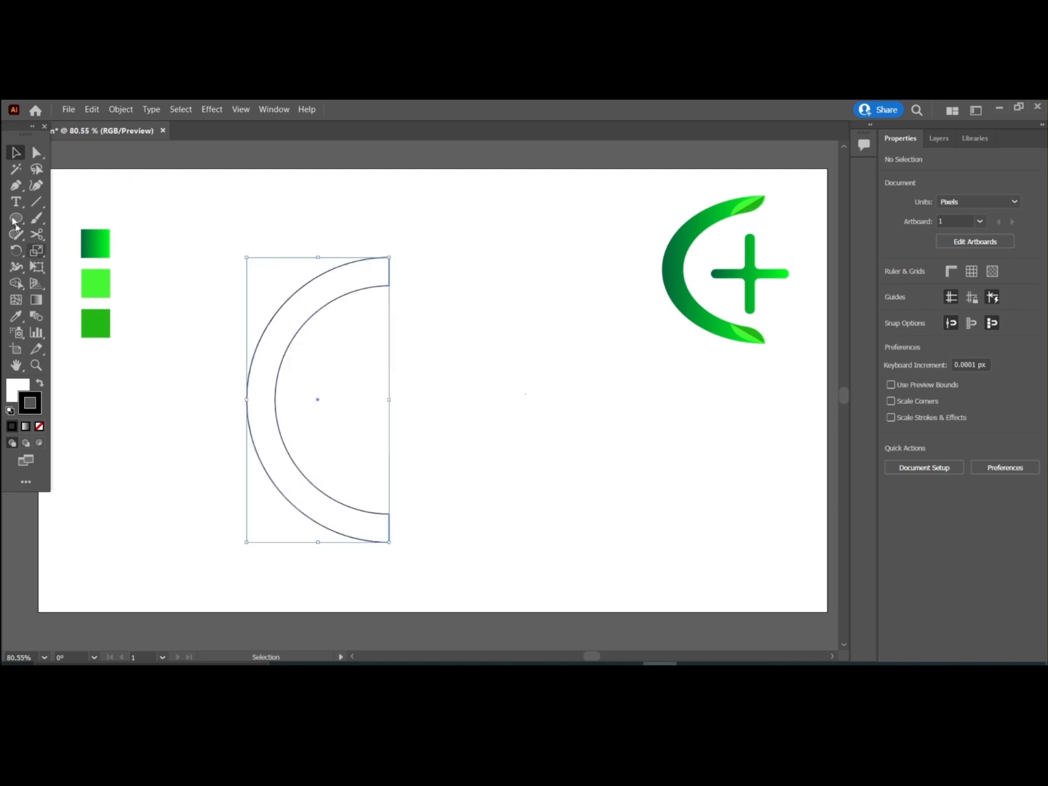
pyautogui.click(36, 155)
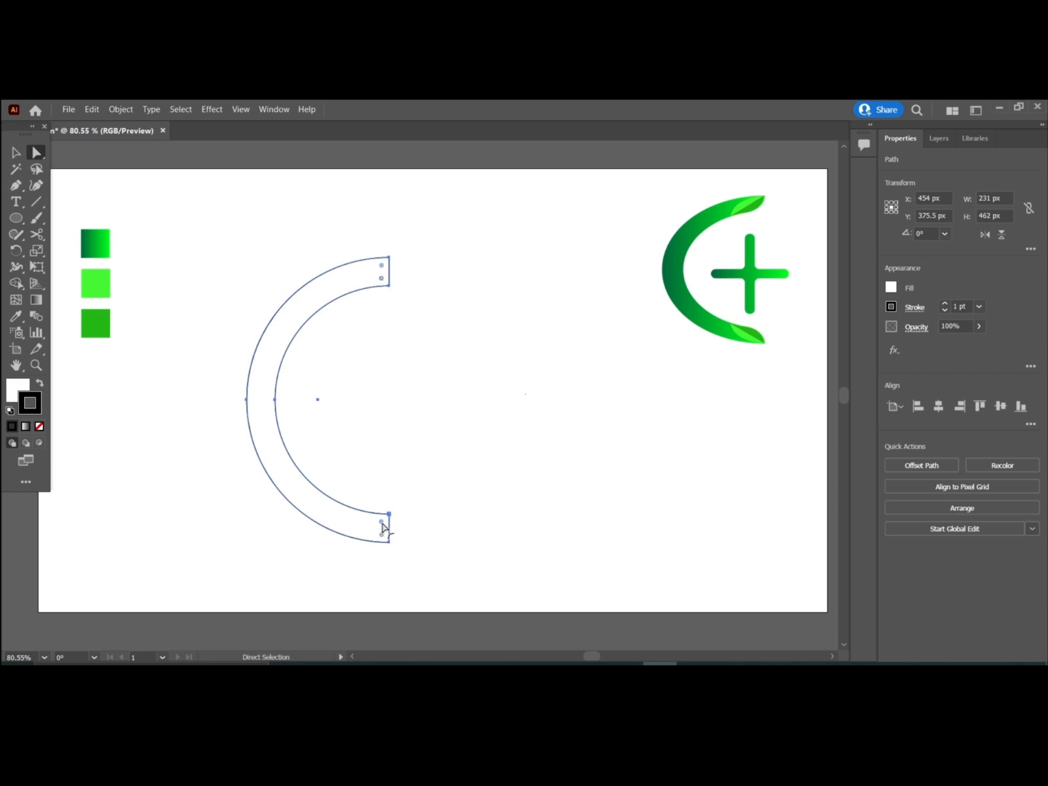
pyautogui.moveTo(381, 522); pyautogui.dragTo(285, 490)
pyautogui.click(15, 153)
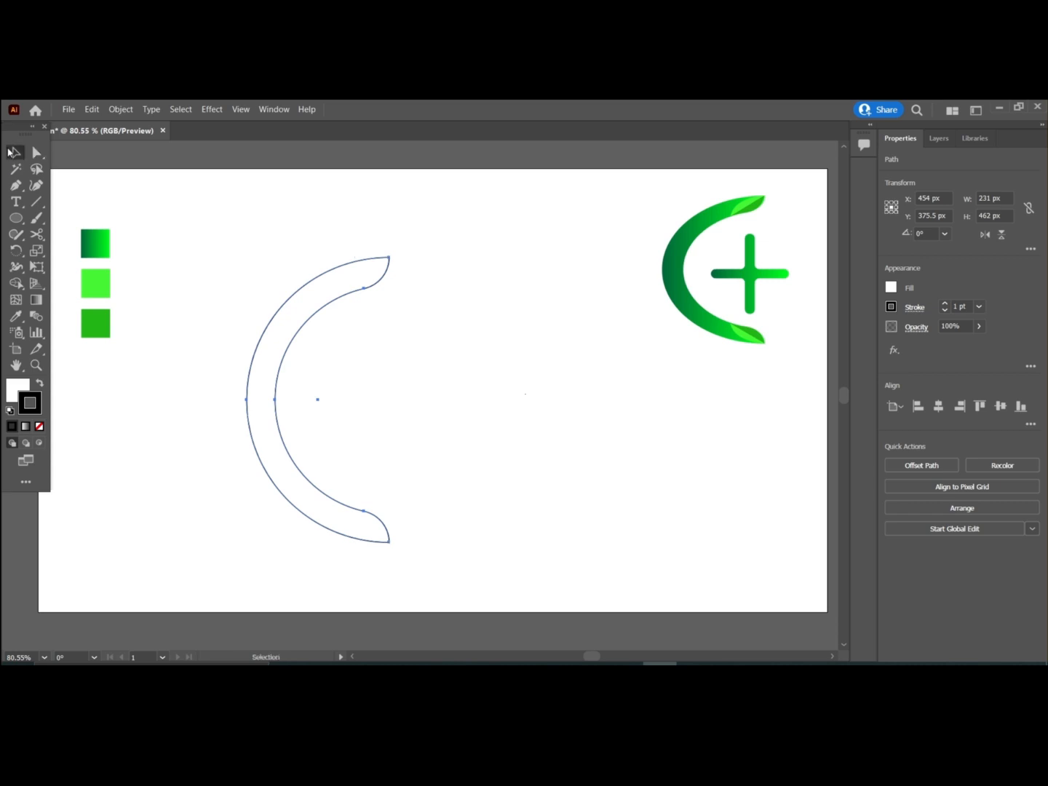
pyautogui.click(476, 400)
# Move the C shape about 47 px right and 42 px down on the artboard.
pyautogui.press('a')
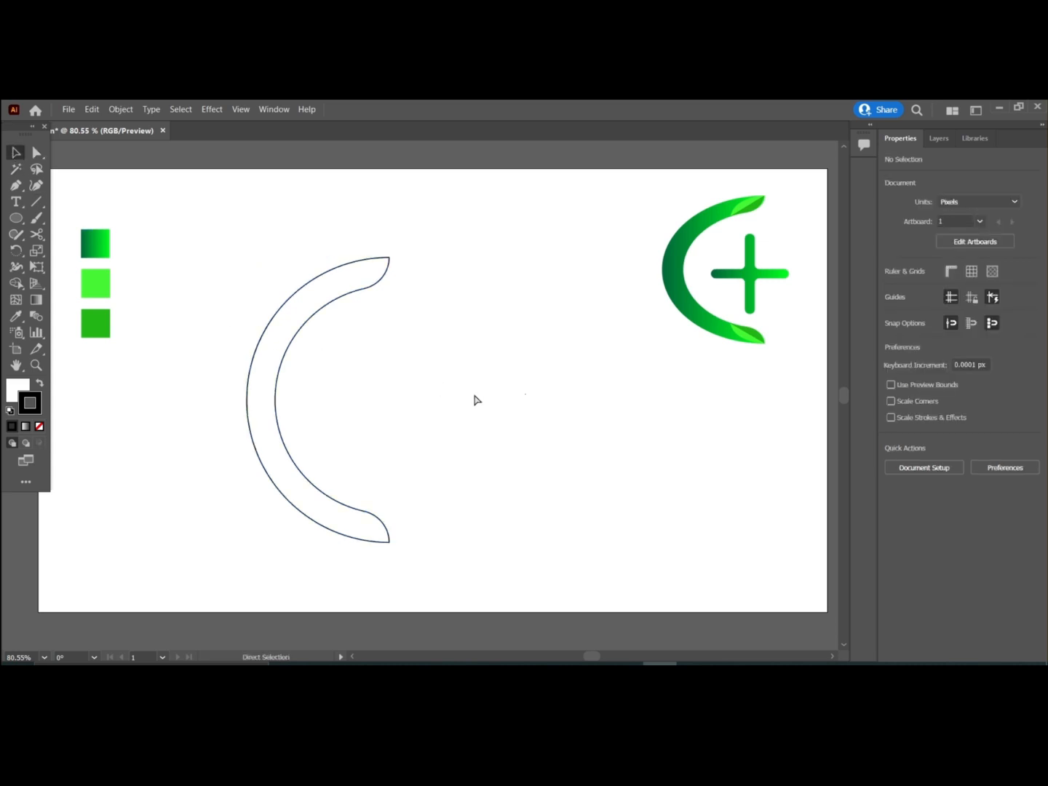
pyautogui.hotkey('ctrl', '1')
pyautogui.press('v')
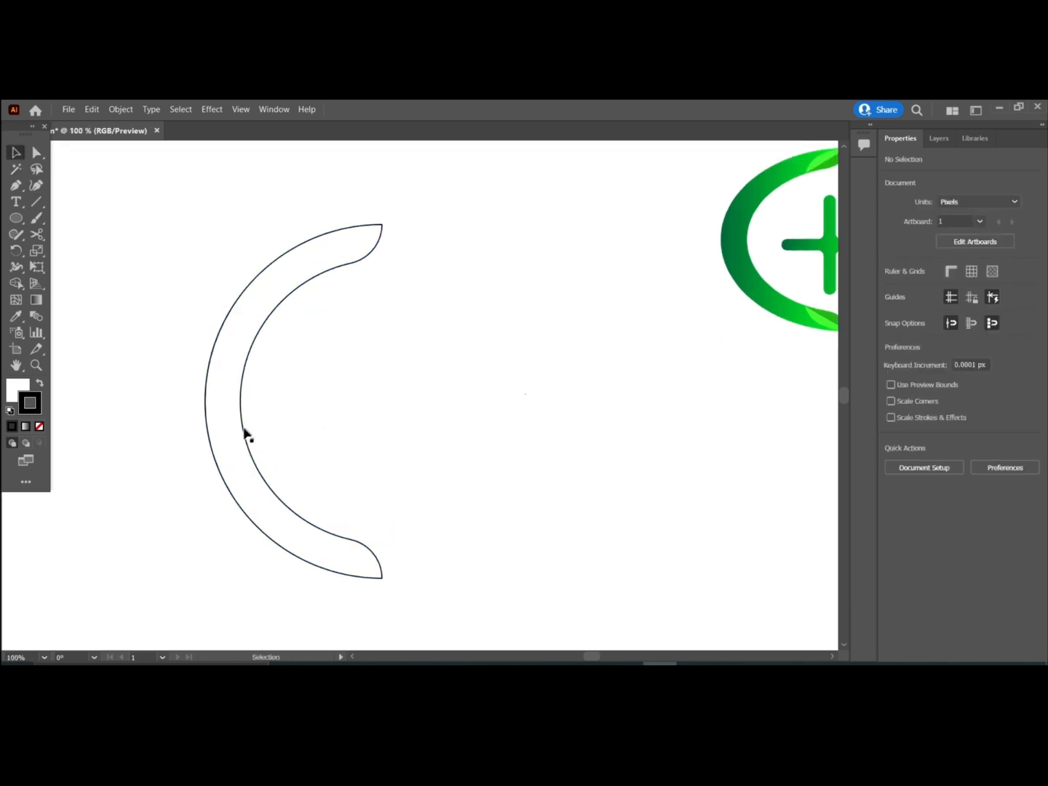
pyautogui.moveTo(243, 434); pyautogui.dragTo(279, 467)
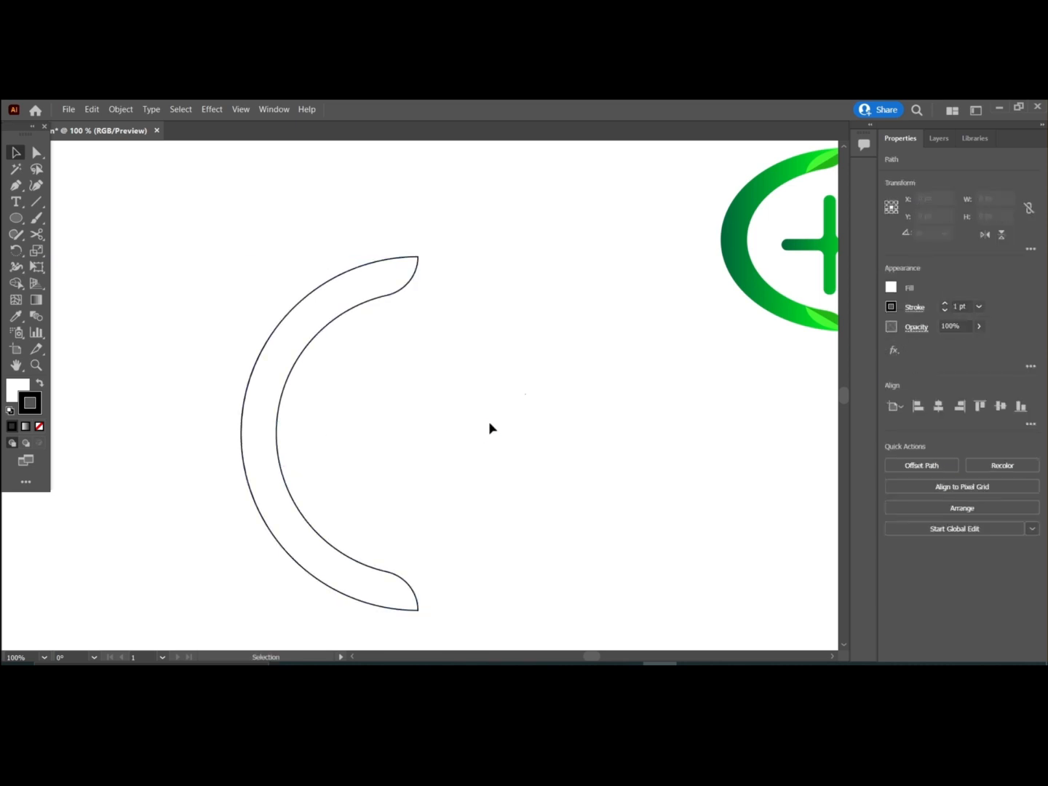
pyautogui.click(490, 429)
# Draw a straight Pen line about 85 px long from the C's upper tip to its inner edge, and deselect it.
pyautogui.click(17, 187)
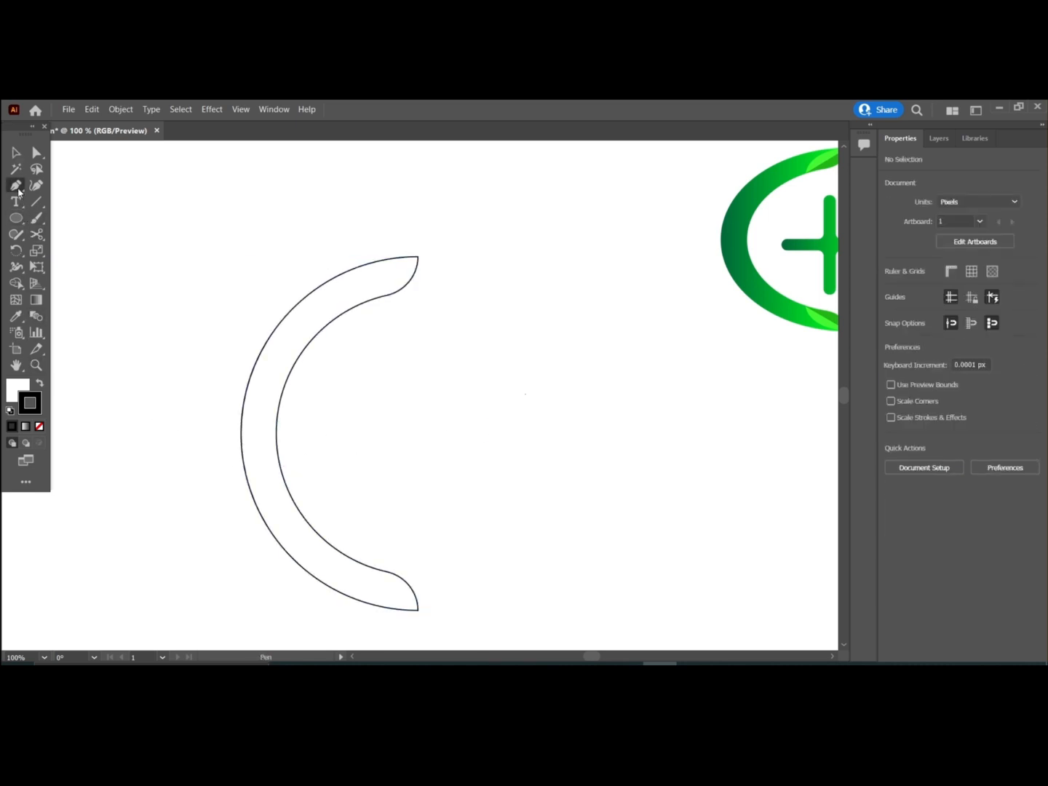
pyautogui.click(420, 259)
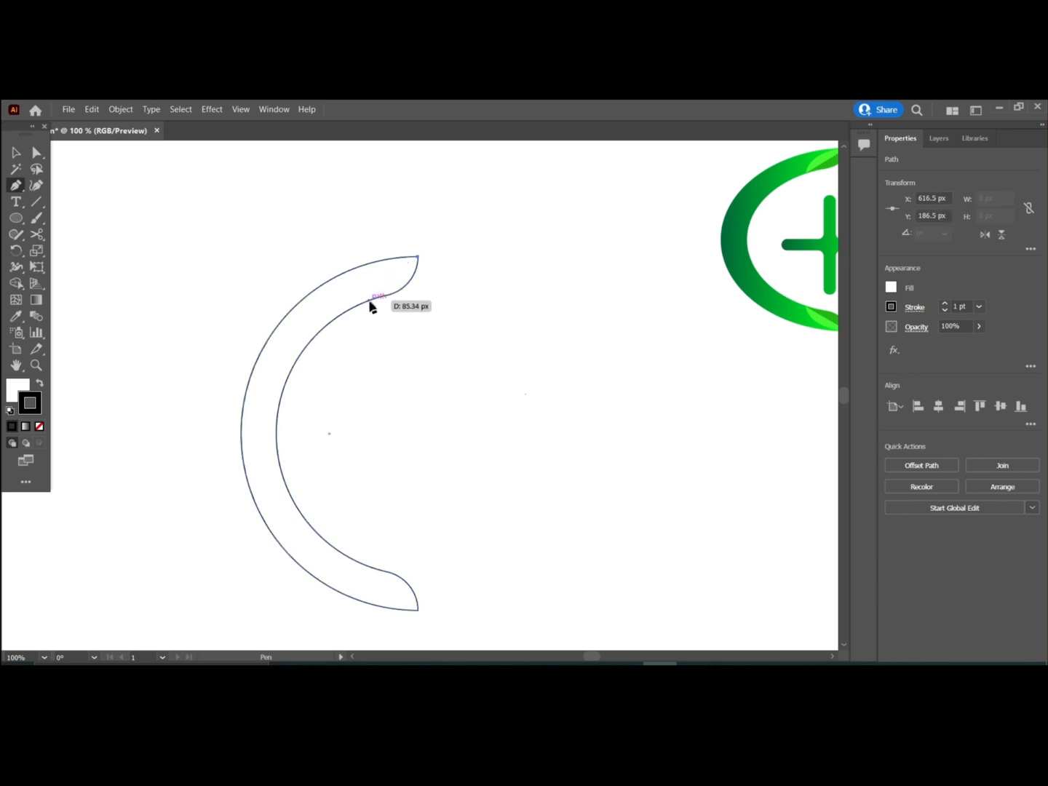
pyautogui.click(370, 299)
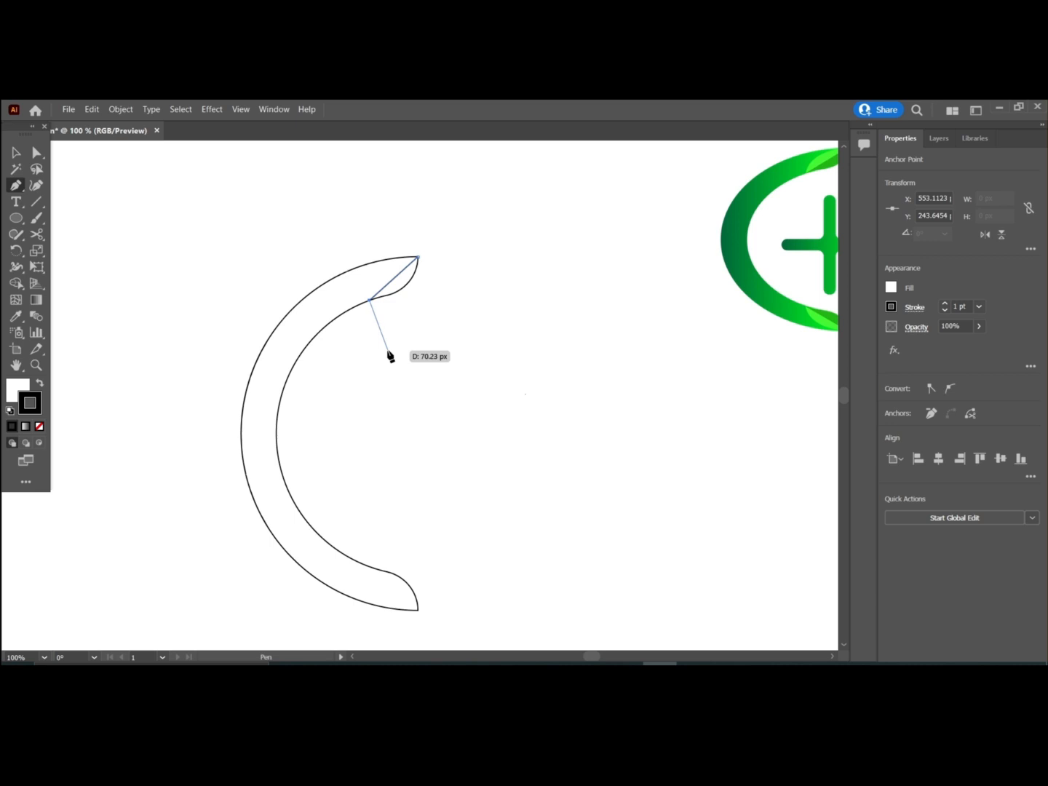
pyautogui.press('ctrl')
pyautogui.hotkey('ctrl', 'a')
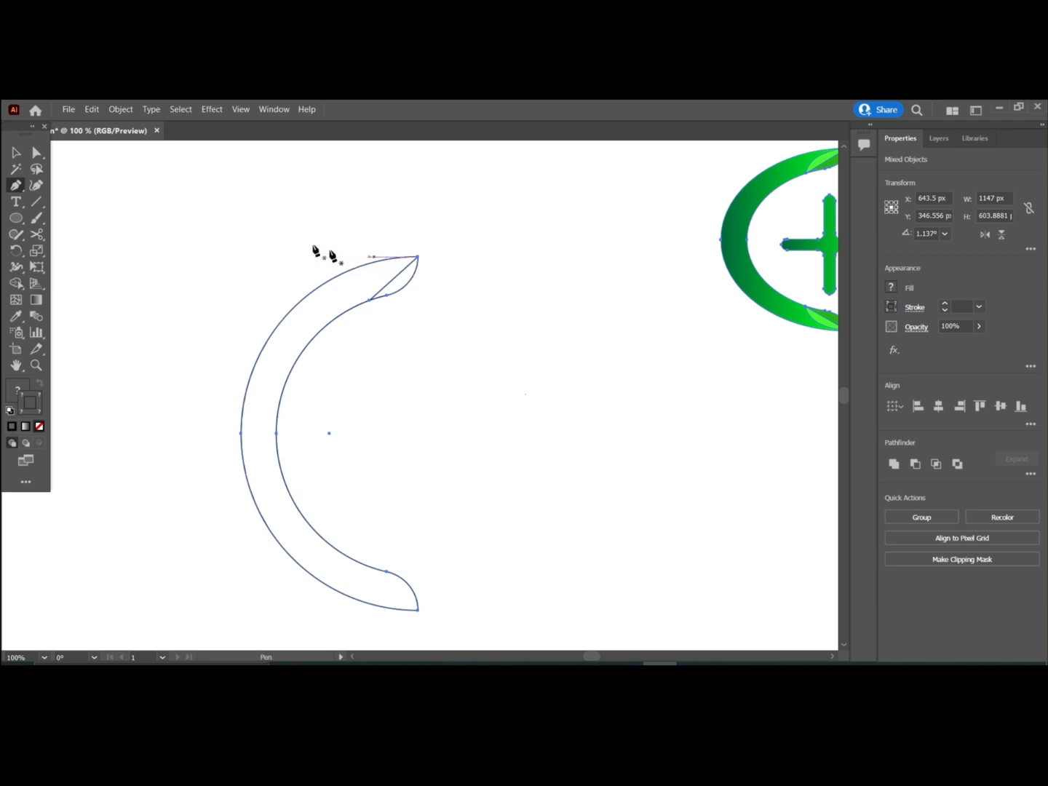
pyautogui.click(11, 154)
pyautogui.click(429, 222)
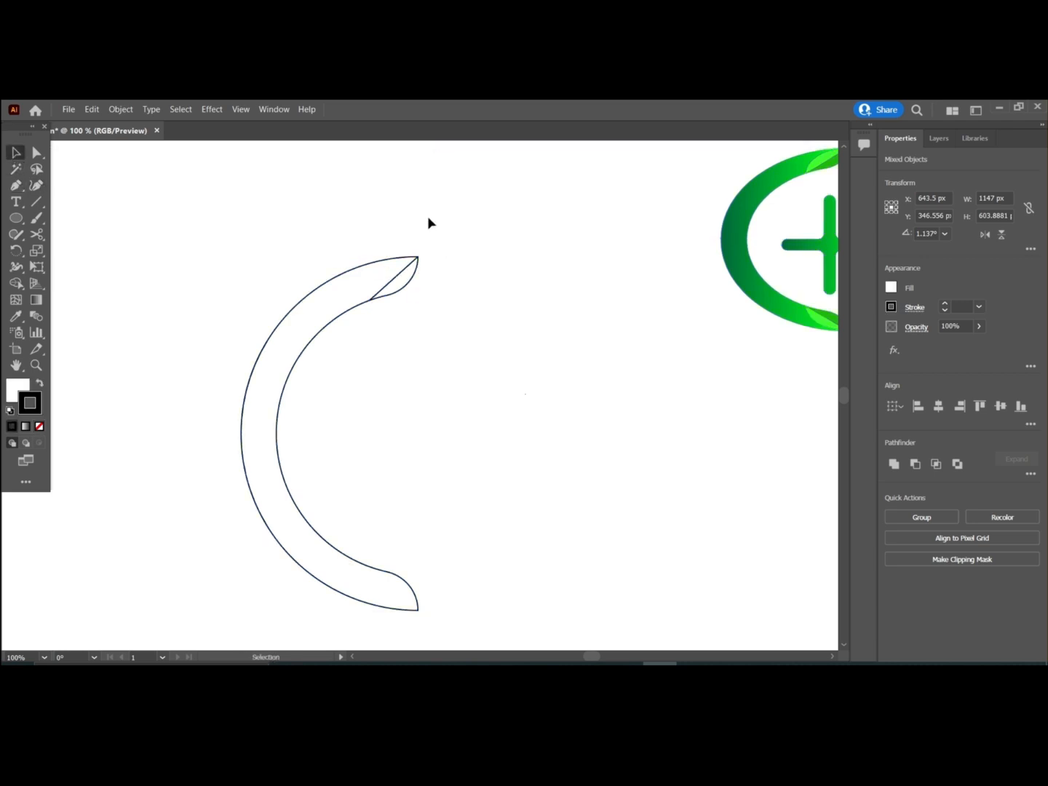
pyautogui.click(403, 275)
pyautogui.click(453, 252)
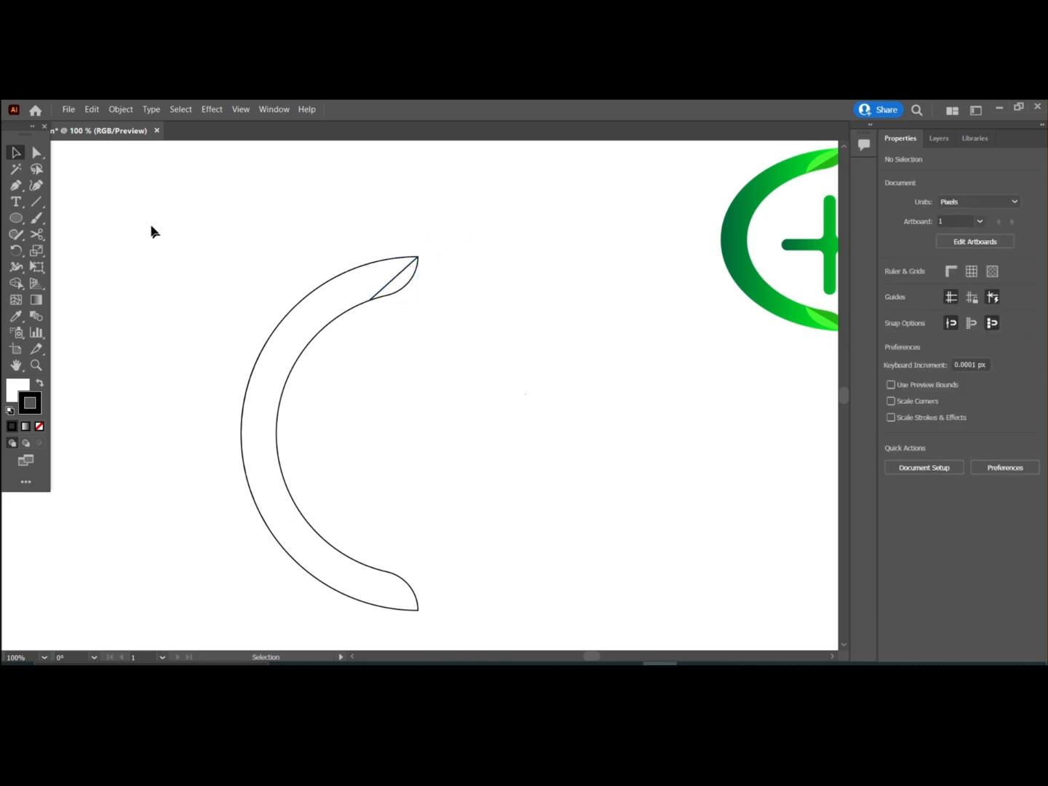
# Draw a curved Pen path about 63 by 57 px from the C's upper tip to the line's lower end, bulging toward the outer edge.
pyautogui.click(16, 185)
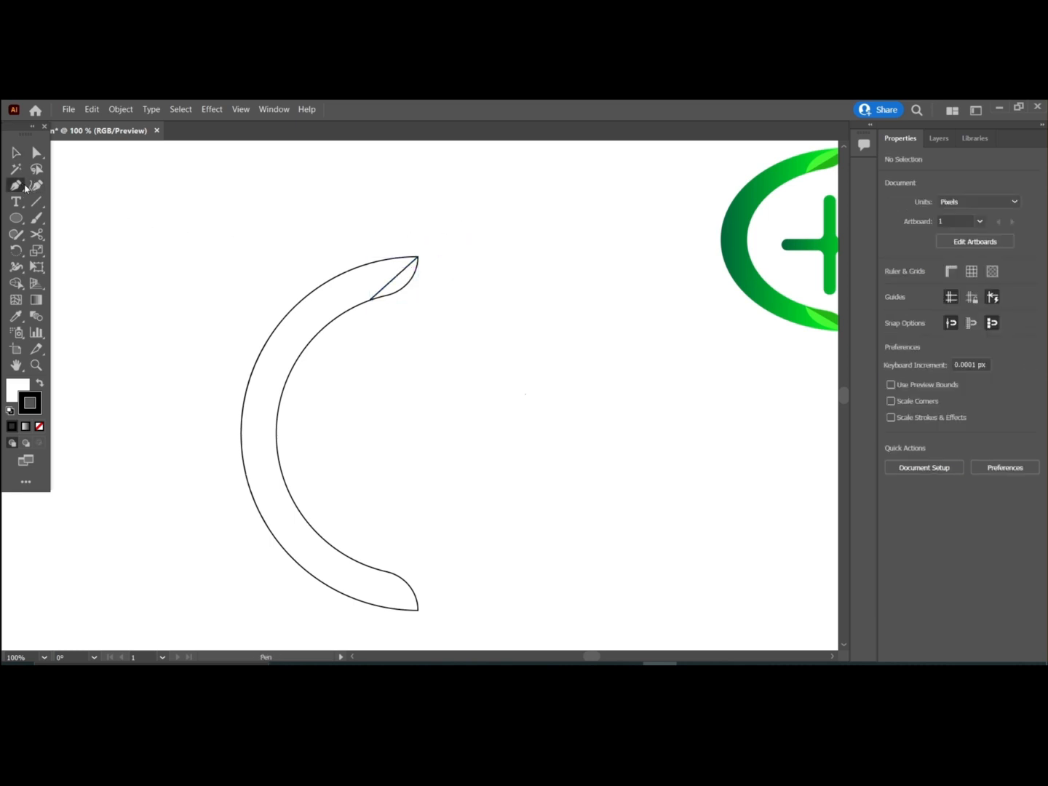
pyautogui.click(417, 257)
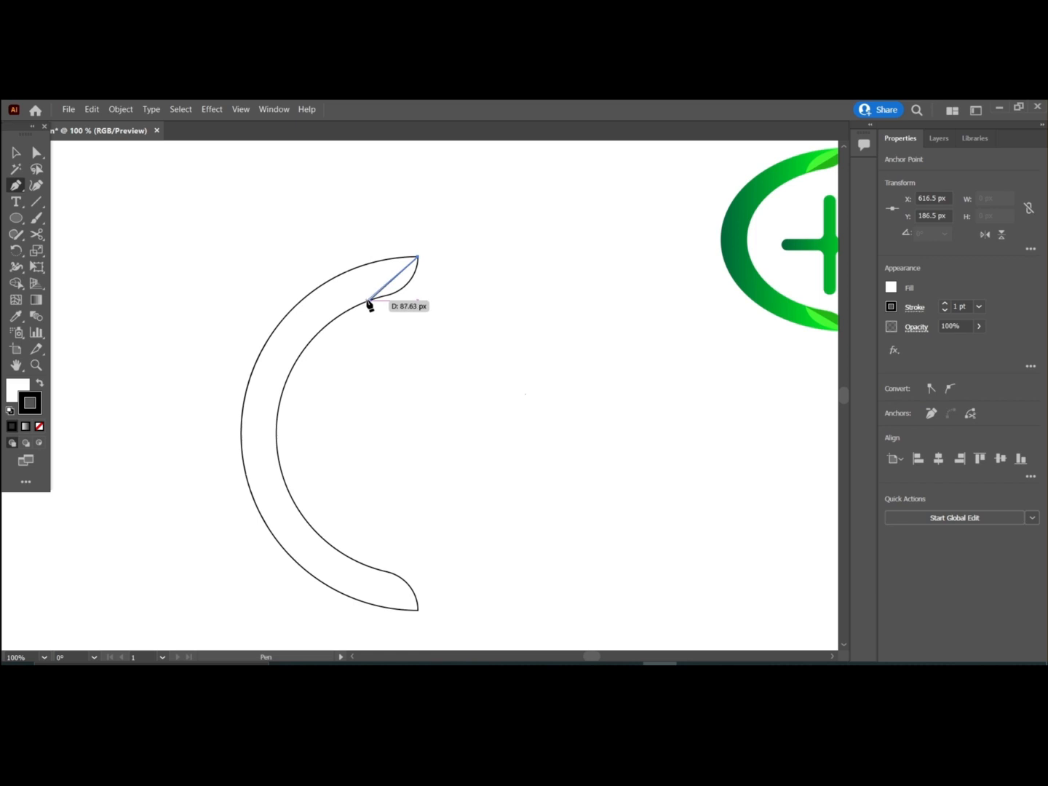
pyautogui.moveTo(370, 300); pyautogui.dragTo(358, 351)
pyautogui.moveTo(359, 348); pyautogui.dragTo(364, 345)
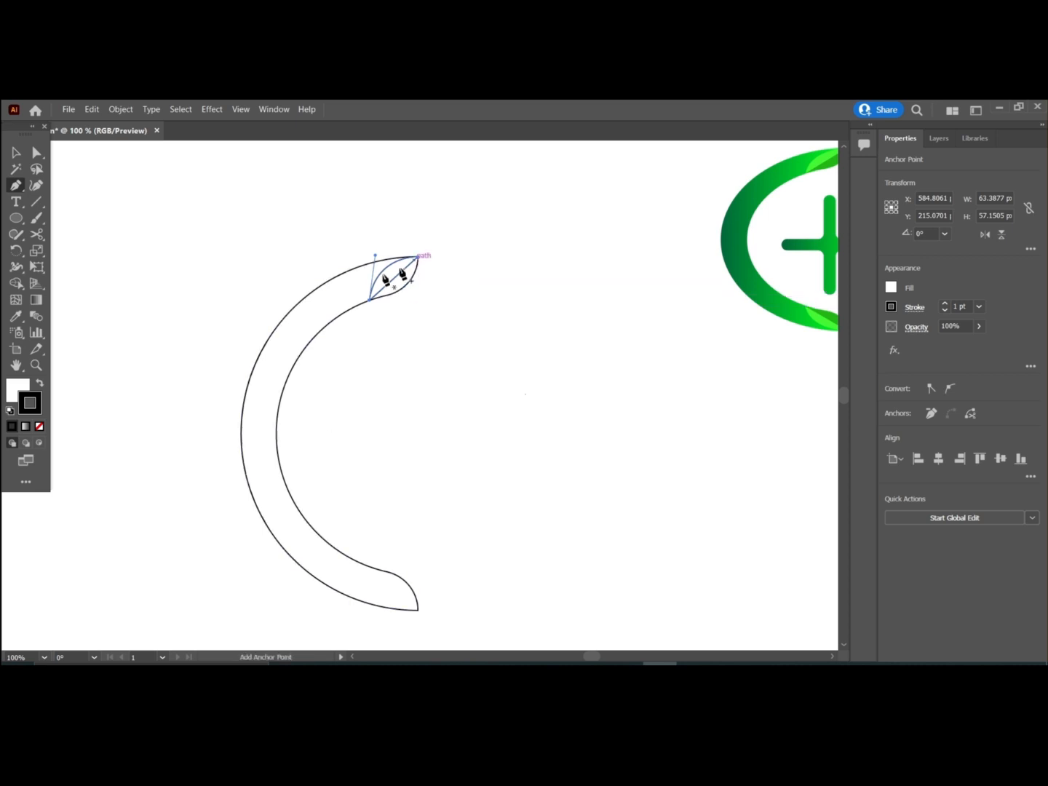
# Start a new Pen path at the C's upper tip and add a curved anchor about 51 px away on its rounded inner edge.
pyautogui.click(17, 152)
pyautogui.click(329, 195)
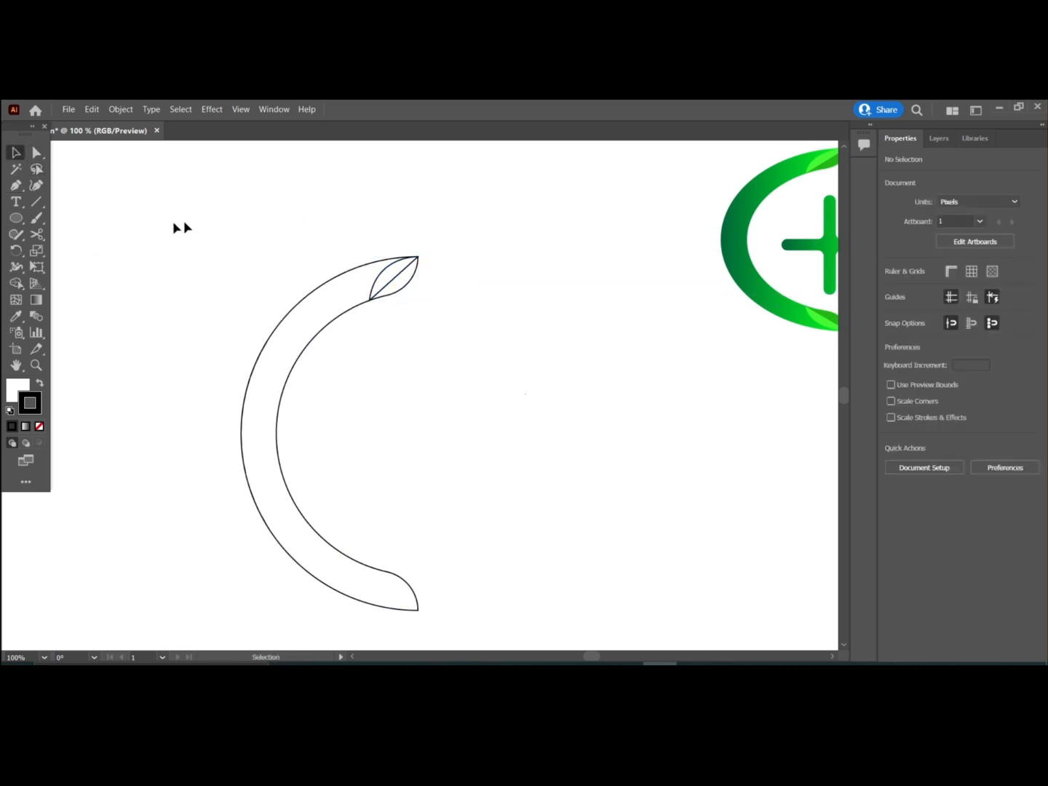
pyautogui.click(16, 185)
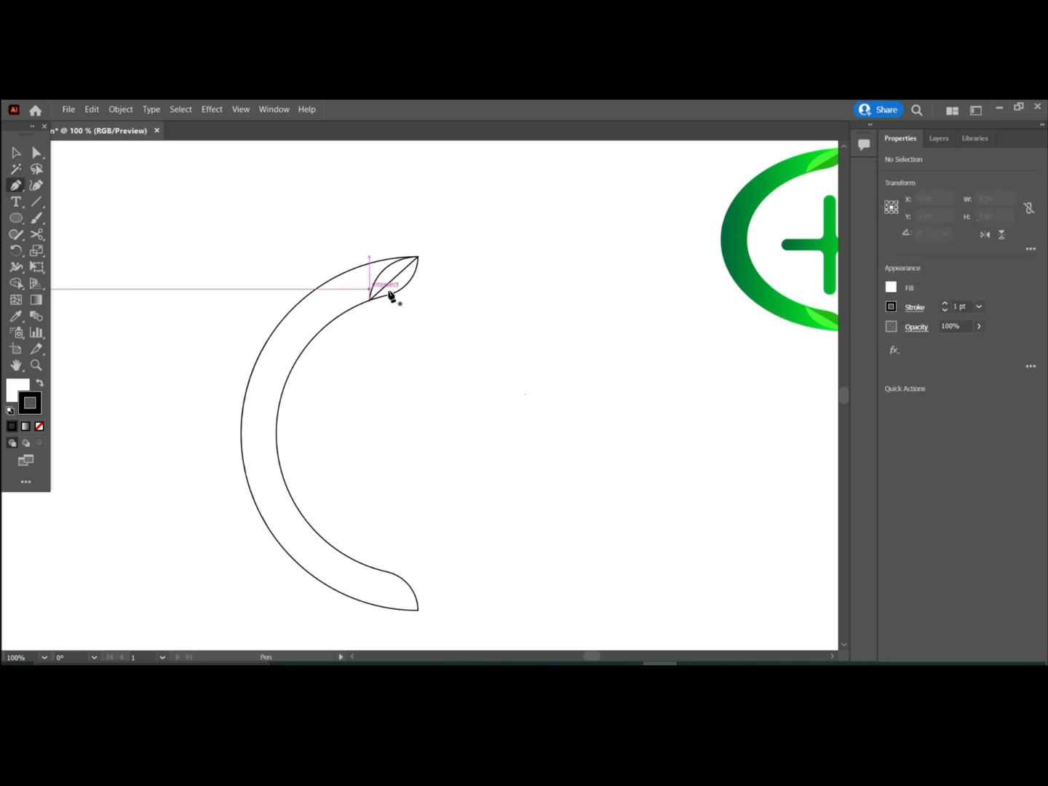
pyautogui.click(418, 257)
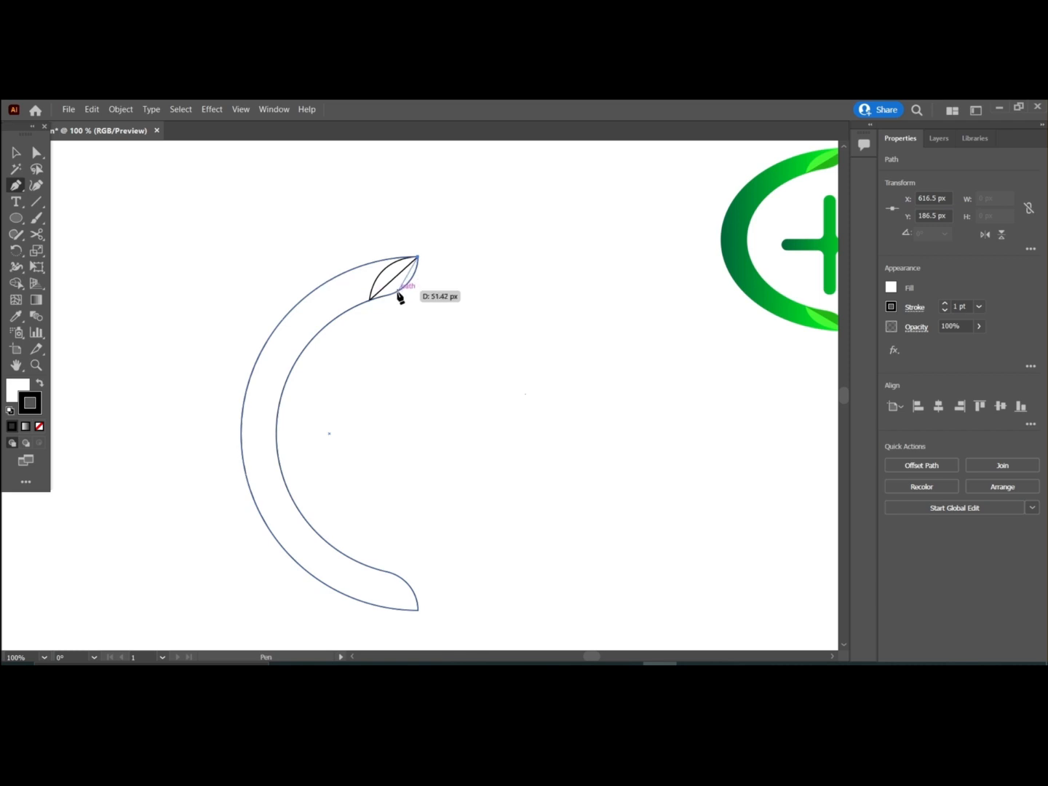
pyautogui.moveTo(401, 290); pyautogui.dragTo(382, 303)
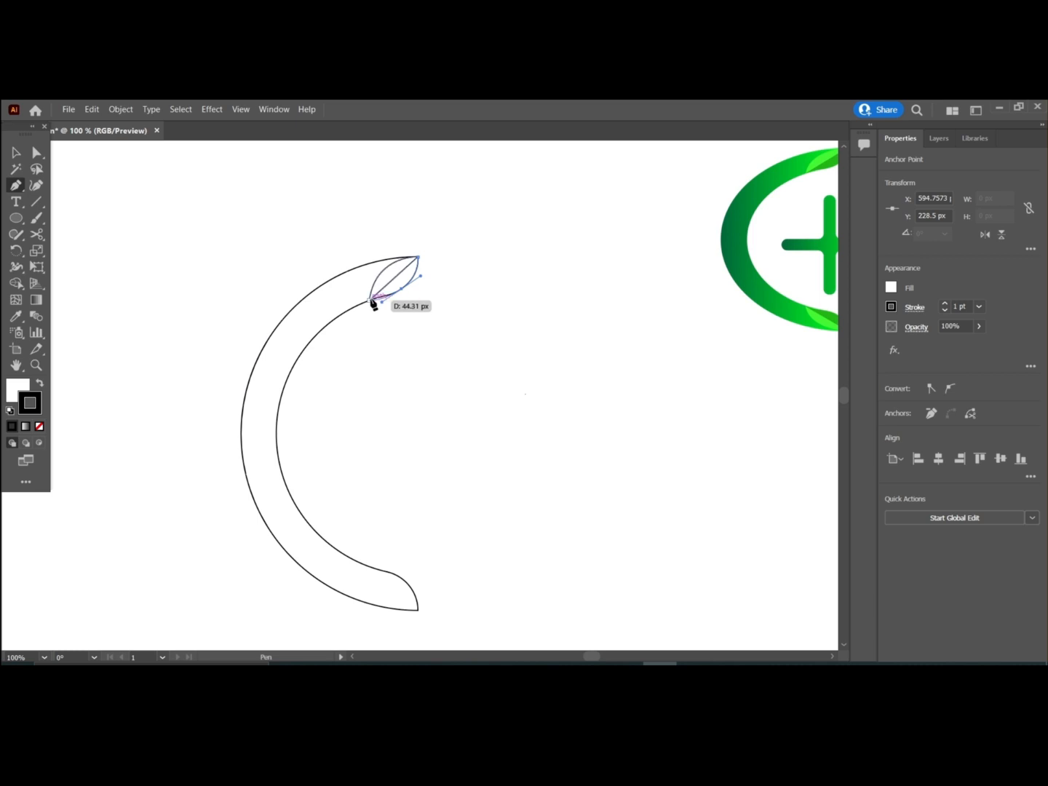
pyautogui.click(370, 300)
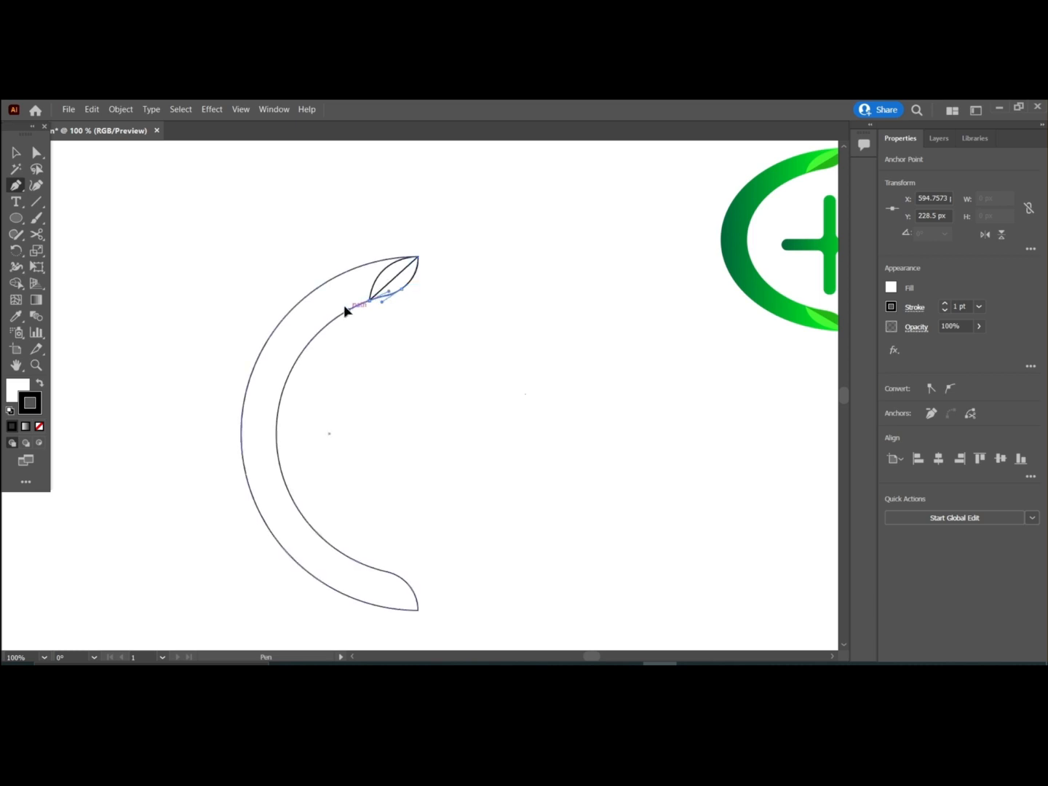
pyautogui.click(338, 311)
pyautogui.moveTo(347, 317); pyautogui.dragTo(459, 318)
pyautogui.hotkey('ctrl', 'z')
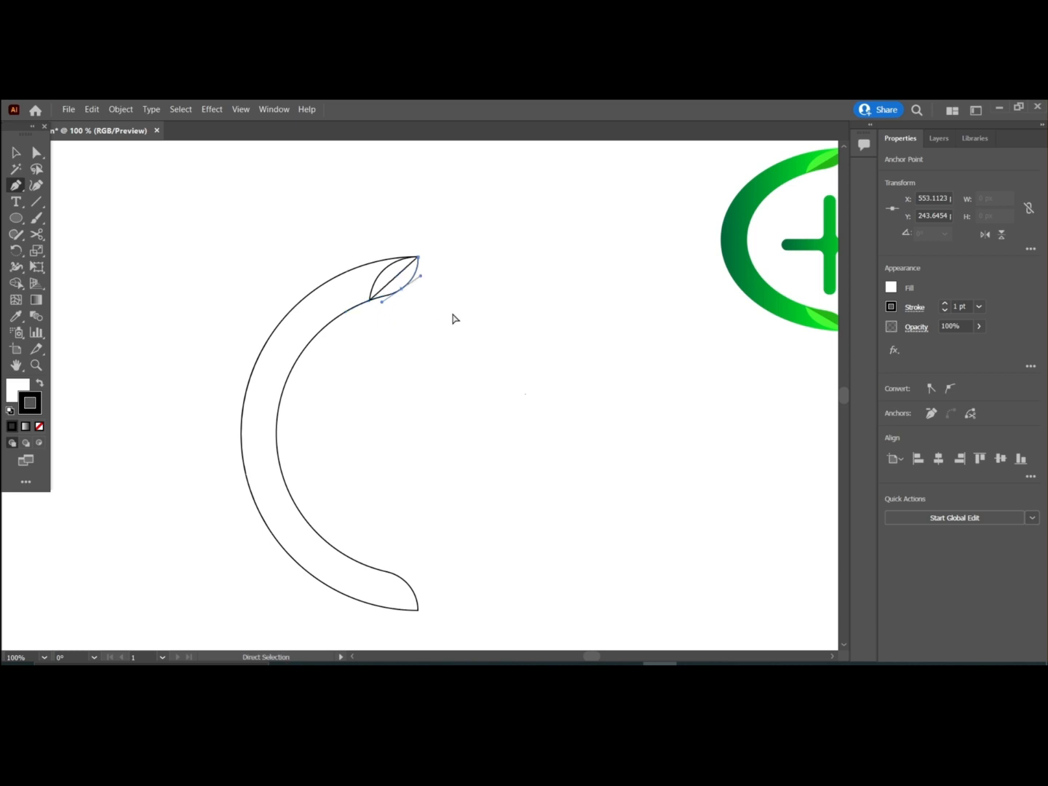
# Finish the curved Pen path about 44 px farther at the diagonal line's lower end, and deselect it.
pyautogui.click(402, 292)
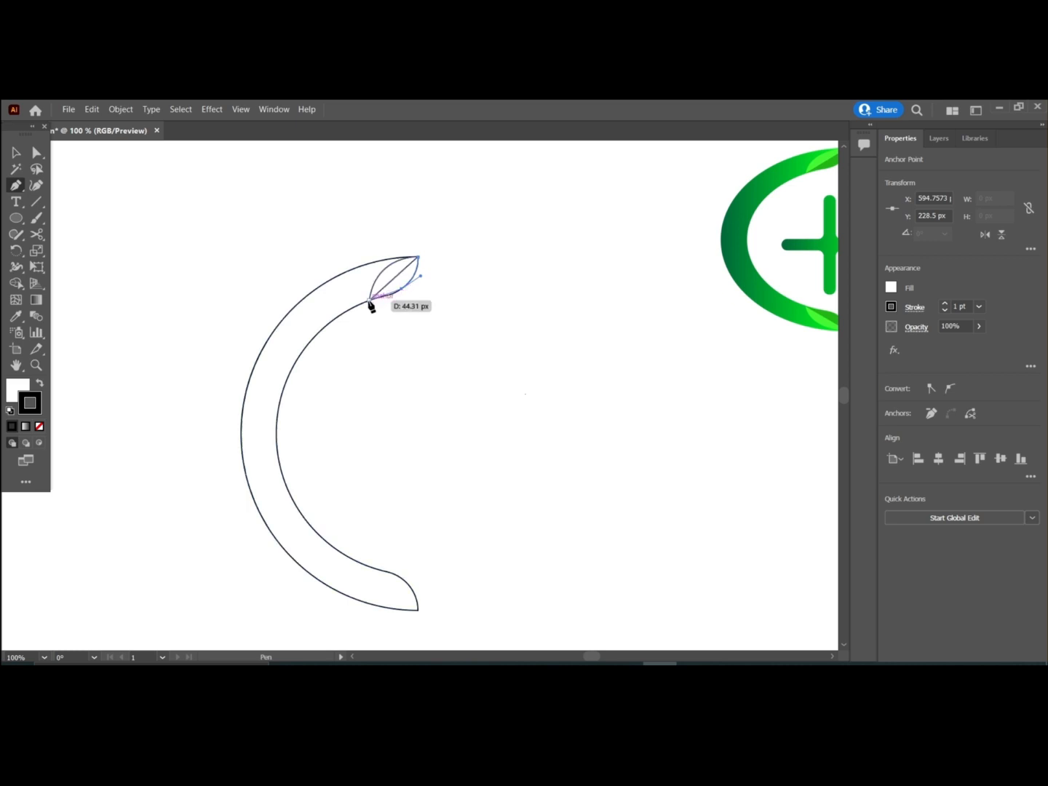
pyautogui.moveTo(371, 301); pyautogui.dragTo(345, 307)
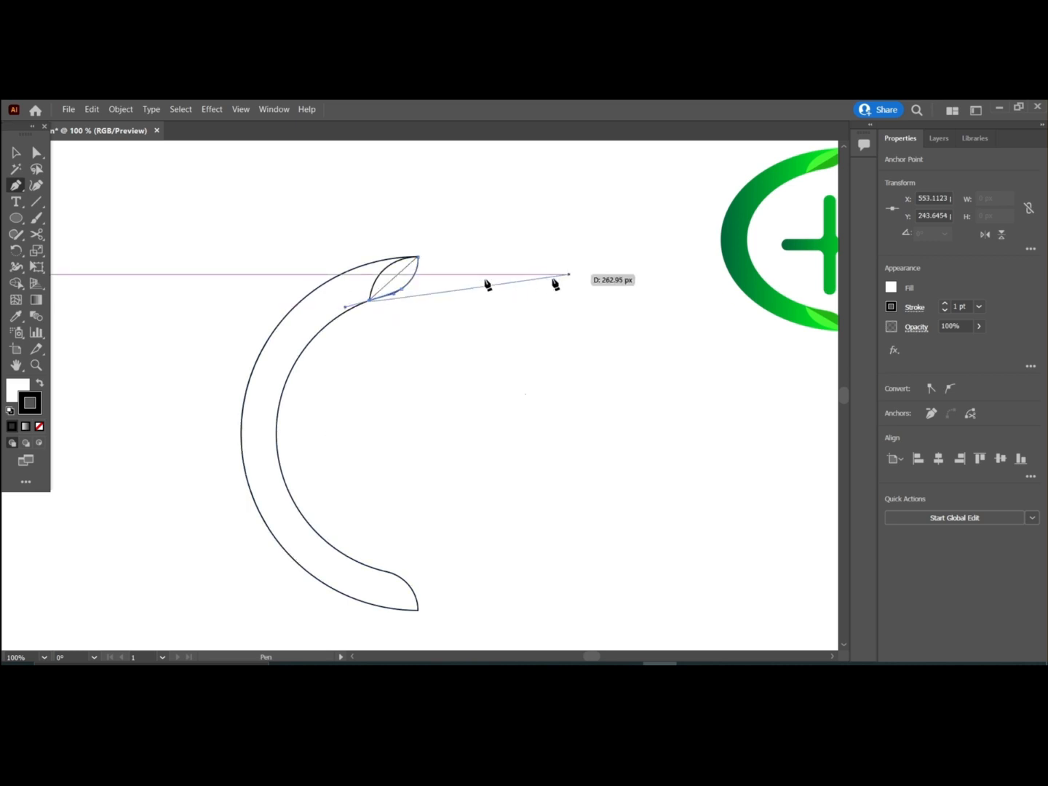
pyautogui.click(15, 154)
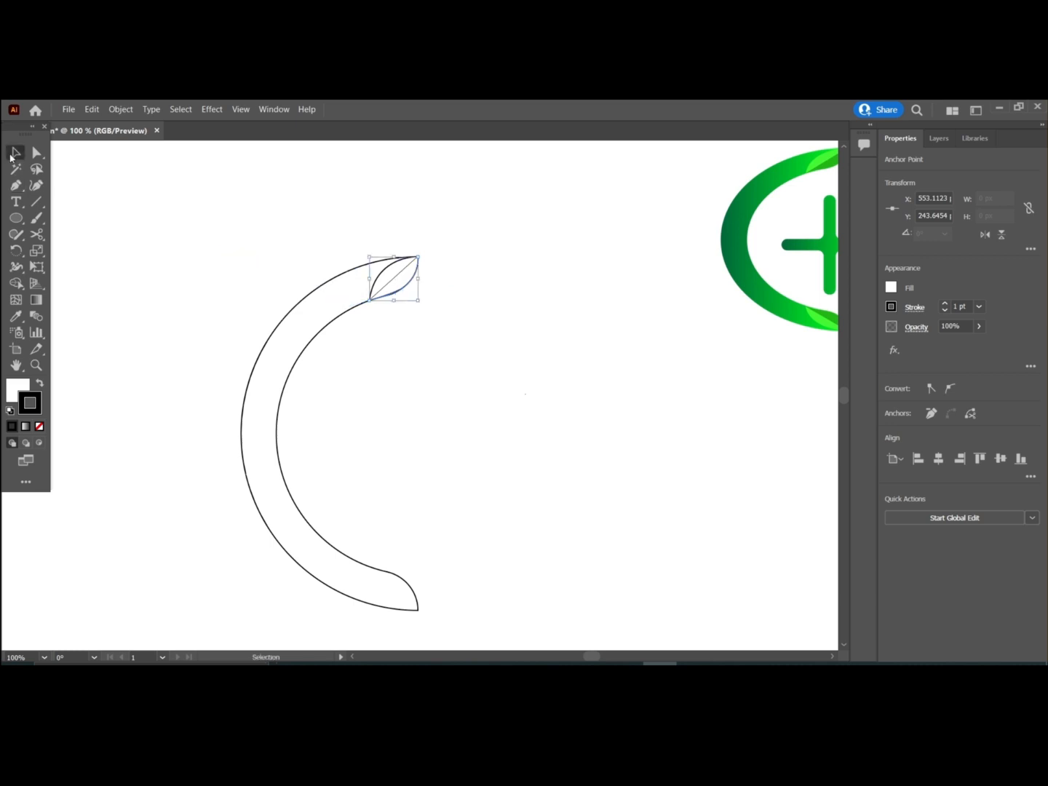
pyautogui.click(481, 254)
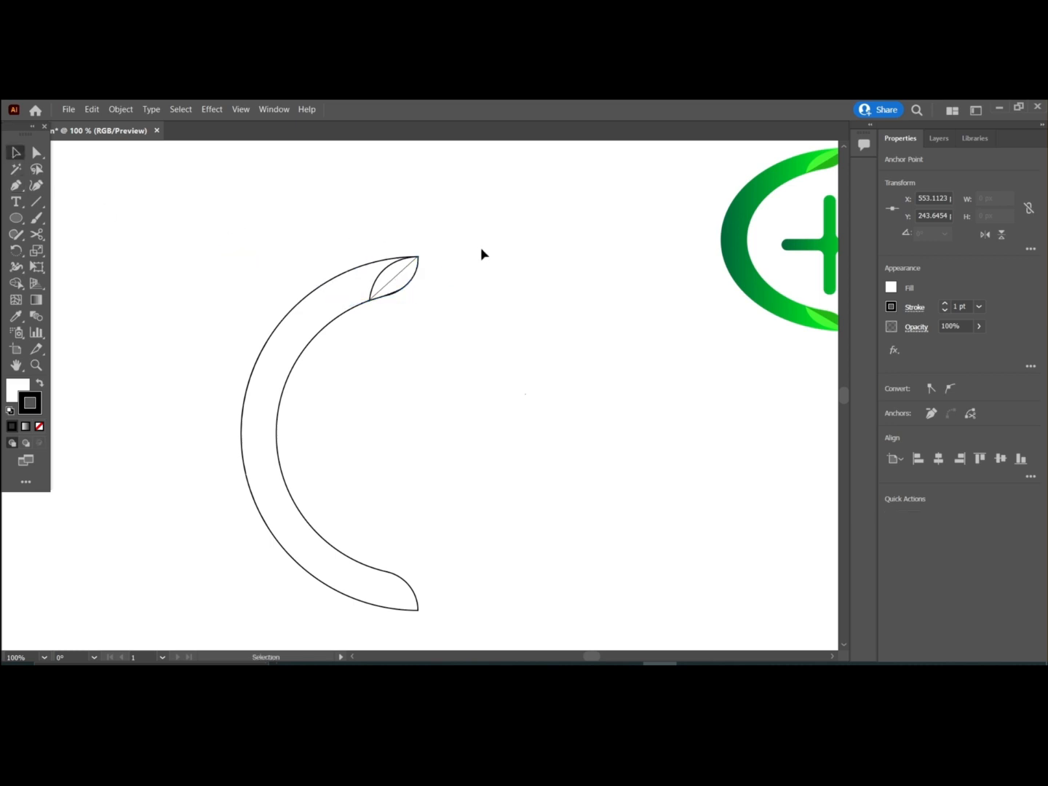
# Group the two curved paths and the centre line at the C's upper tip into one leaf.
pyautogui.click(389, 289)
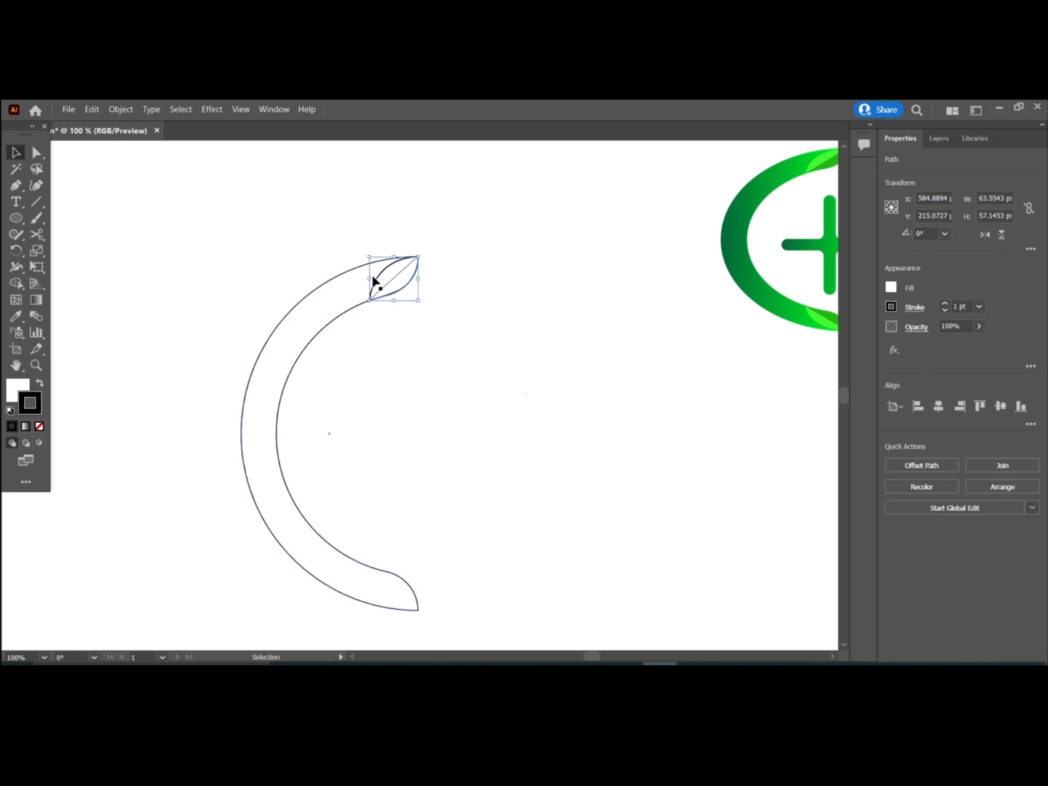
pyautogui.keyDown('shift'); pyautogui.click(379, 282); pyautogui.keyUp('shift')
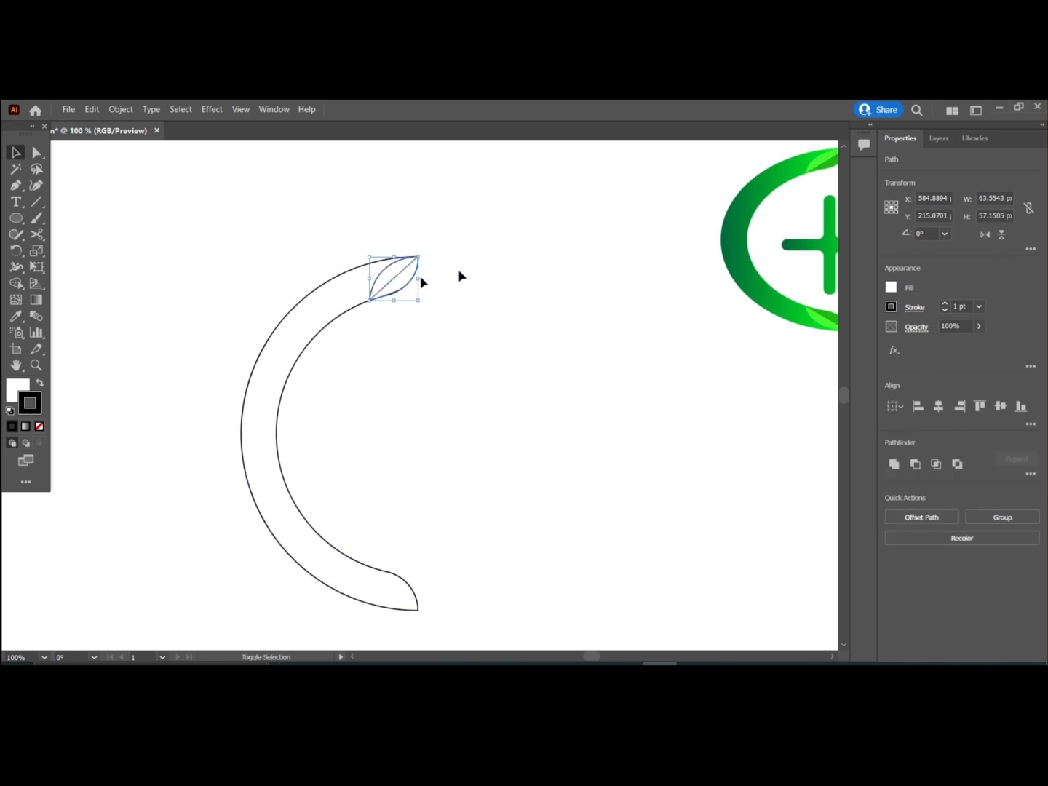
pyautogui.rightClick(491, 251)
pyautogui.click(551, 320)
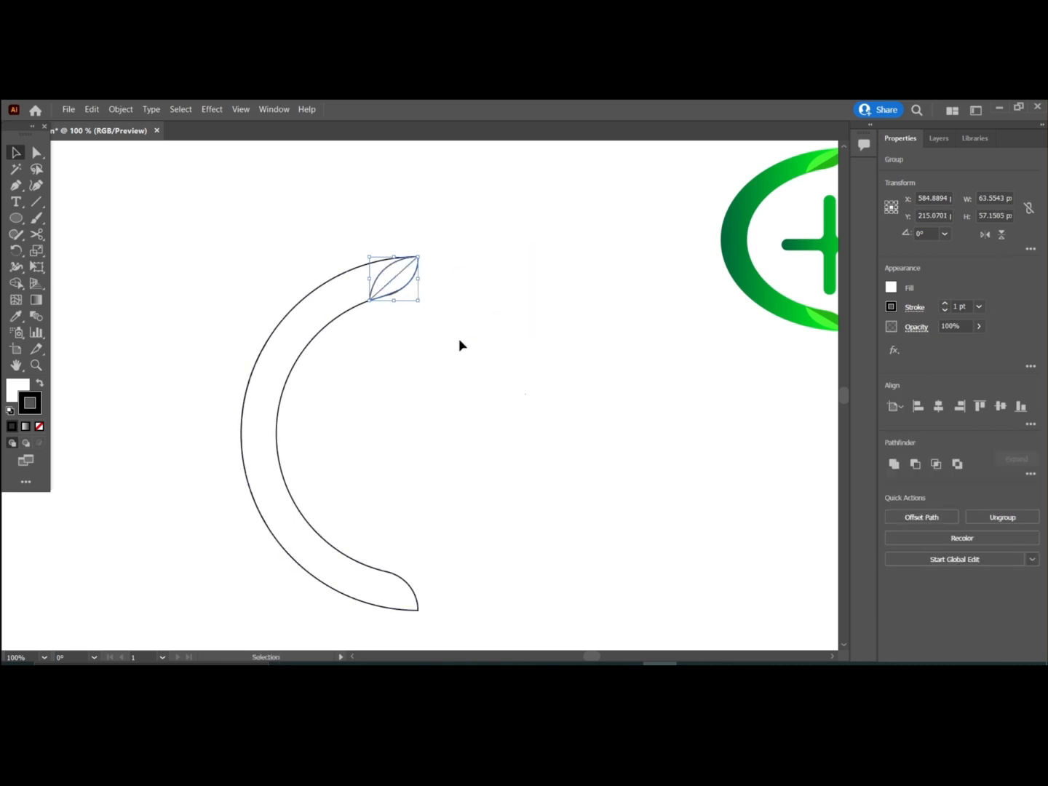
# Duplicate the leaf group about 329 px straight down, and deselect the copy.
pyautogui.keyDown('shift'); pyautogui.click(397, 283); pyautogui.keyUp('shift')
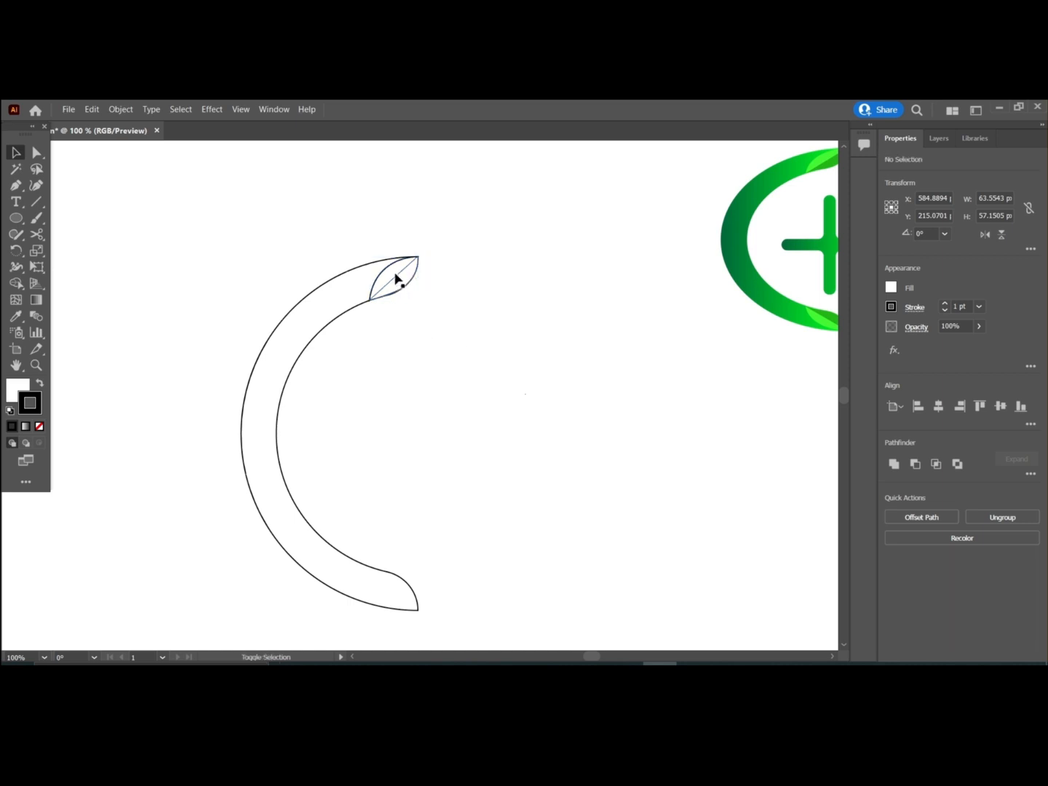
pyautogui.moveTo(399, 284); pyautogui.dragTo(447, 532)
pyautogui.click(468, 465)
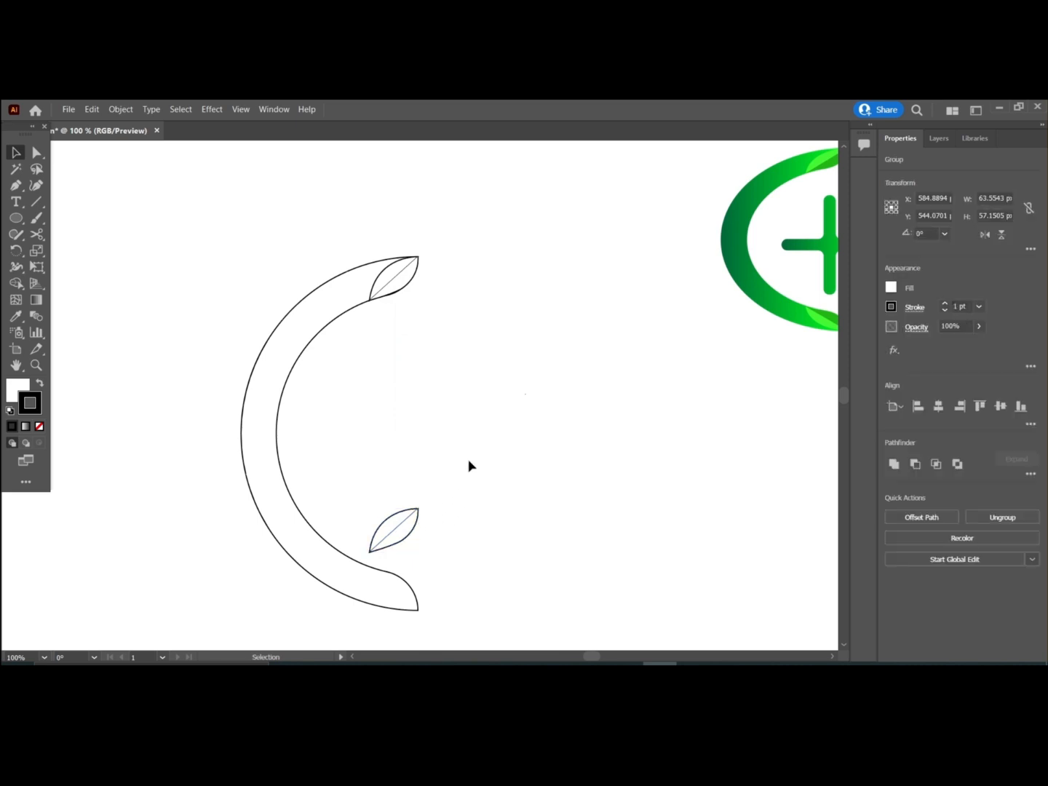
# Rotate the duplicated leaf freehand to about 284°, and apply a further Rotate transform with an angle of 246°.
pyautogui.click(393, 537)
pyautogui.moveTo(423, 504); pyautogui.dragTo(429, 554)
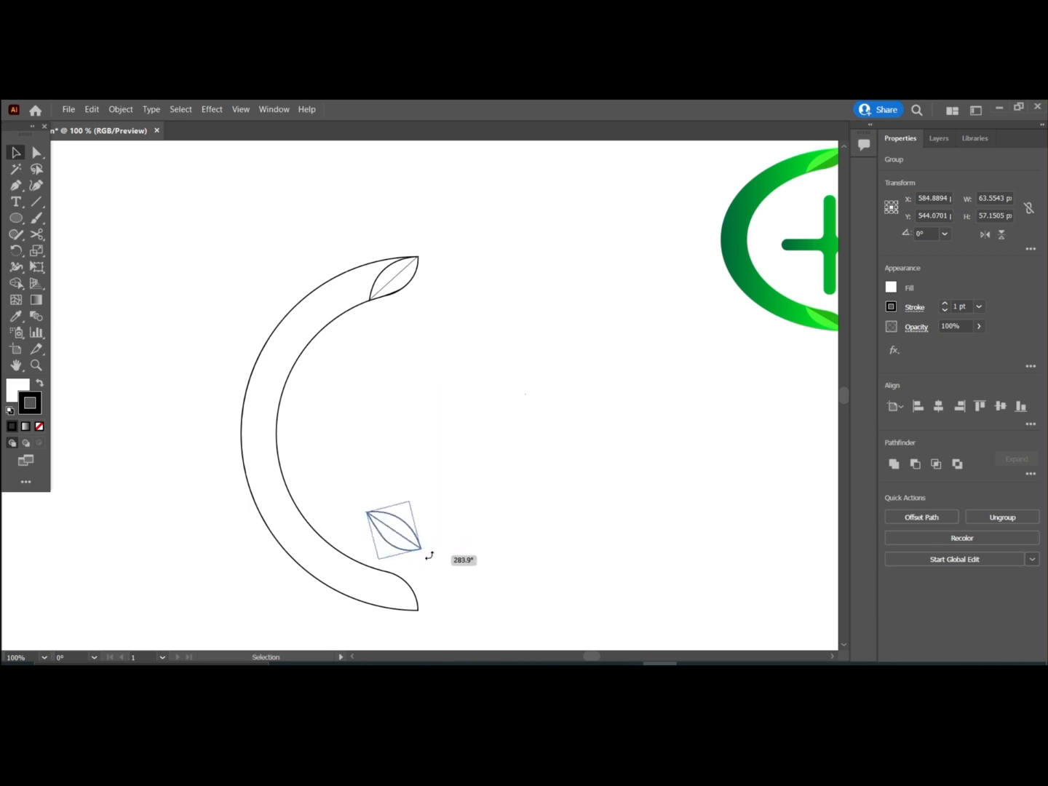
pyautogui.rightClick(500, 454)
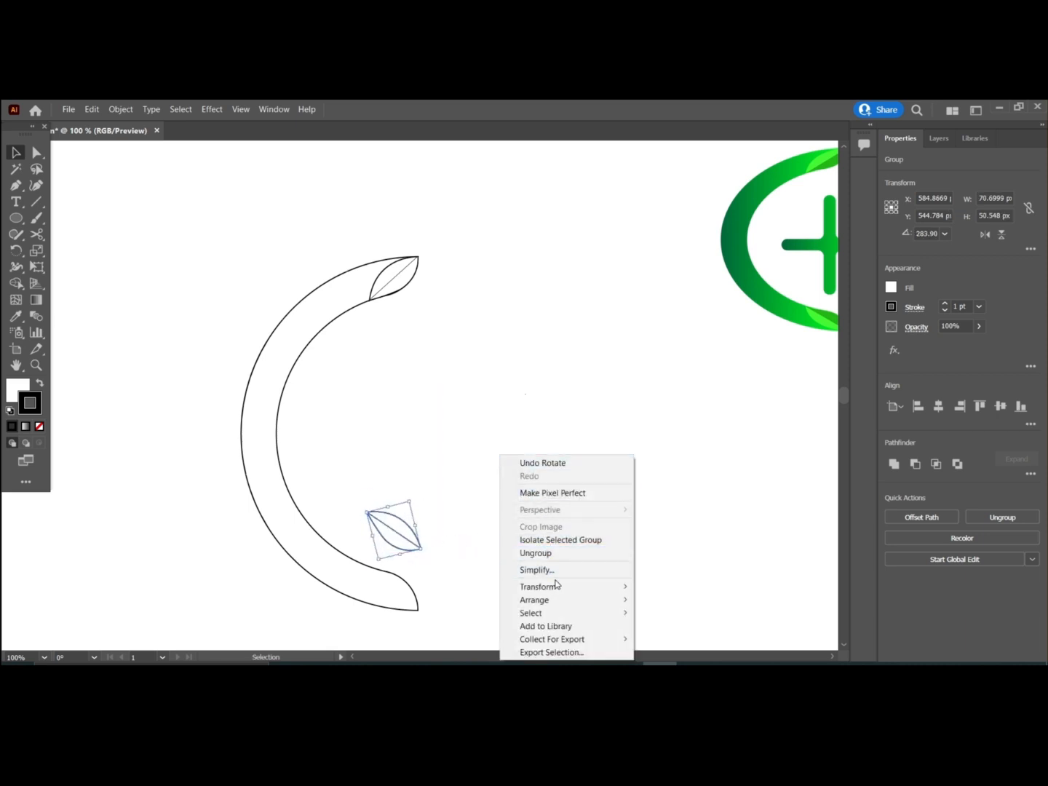
pyautogui.moveTo(554, 596)
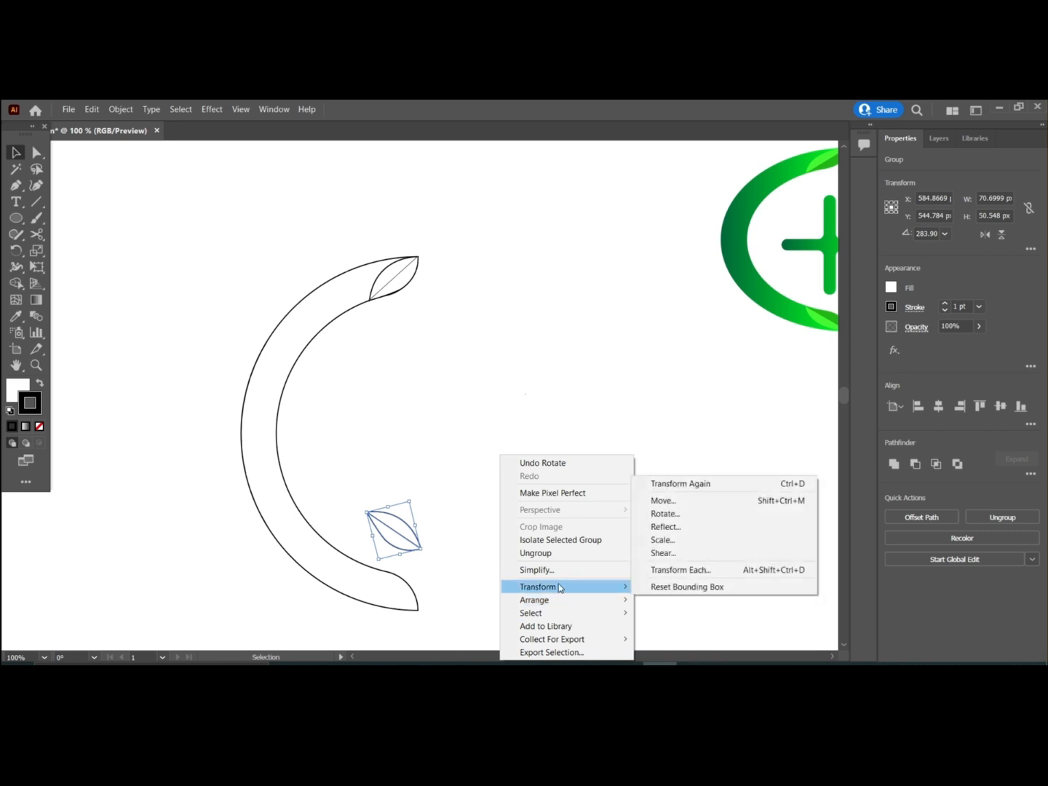
pyautogui.click(690, 516)
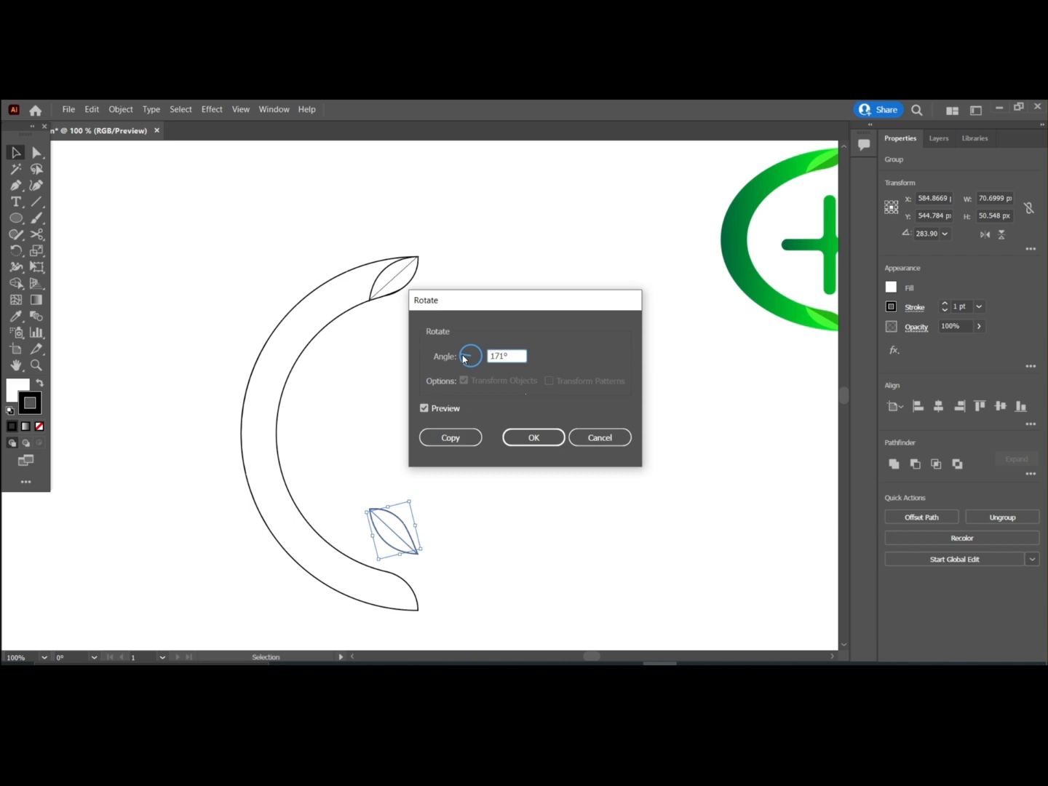
pyautogui.click(476, 351)
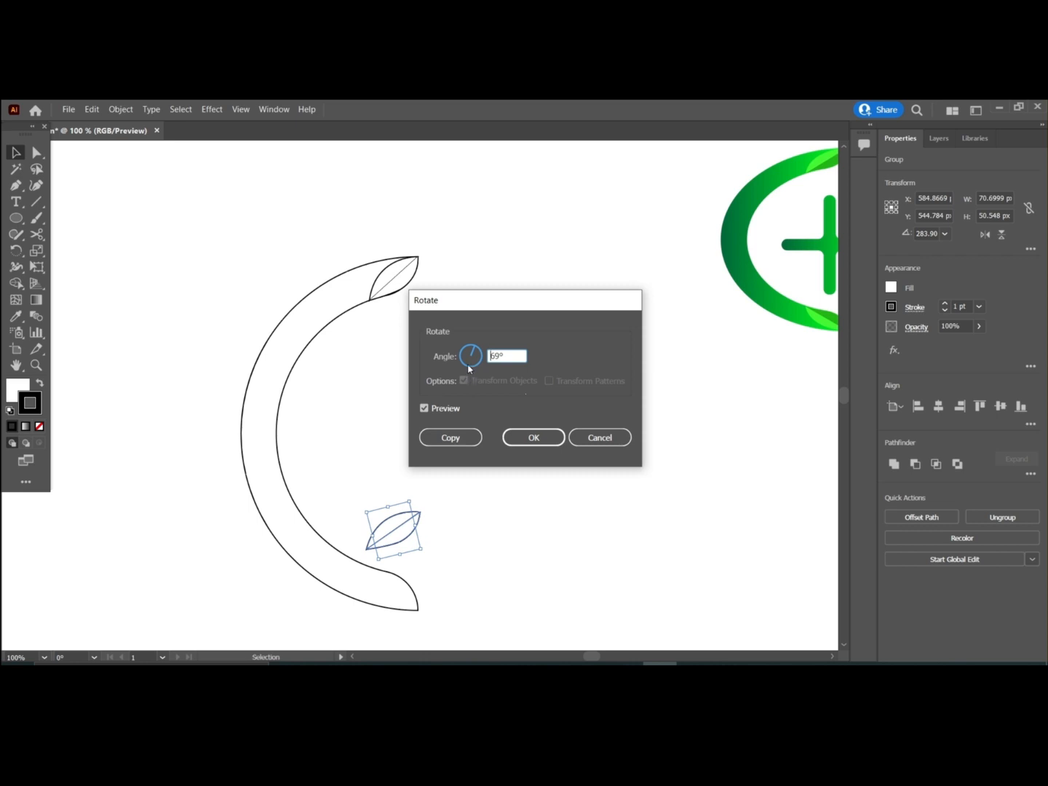
pyautogui.click(469, 367)
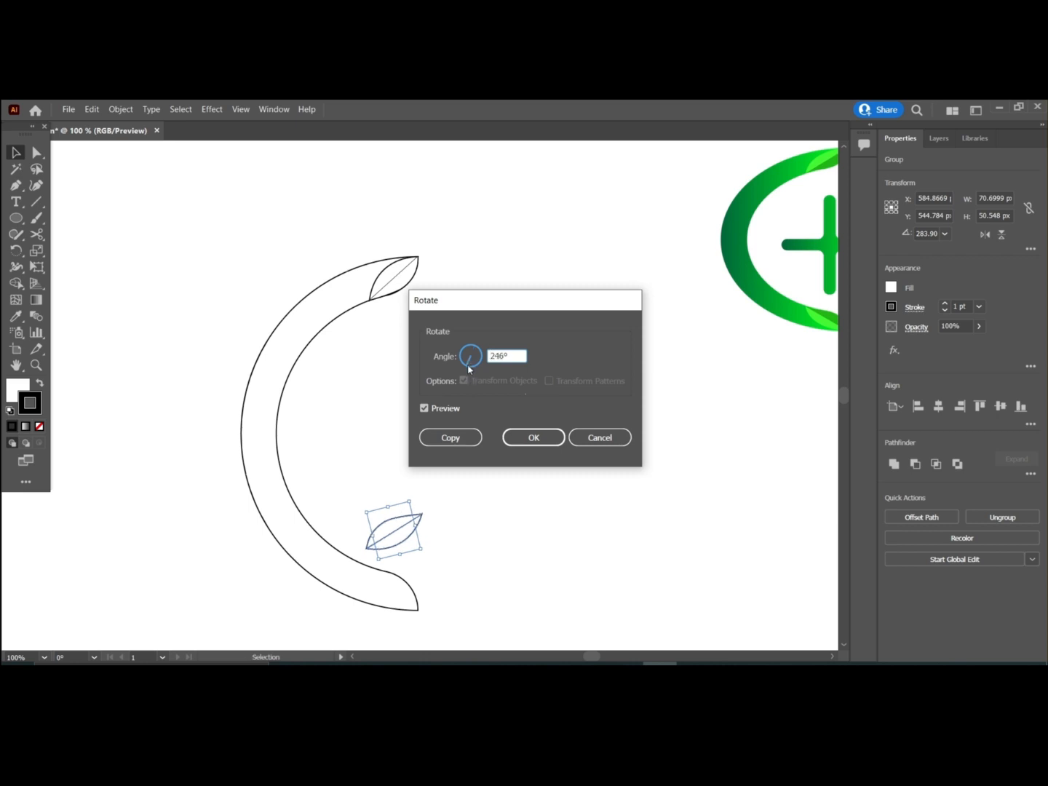
pyautogui.click(521, 441)
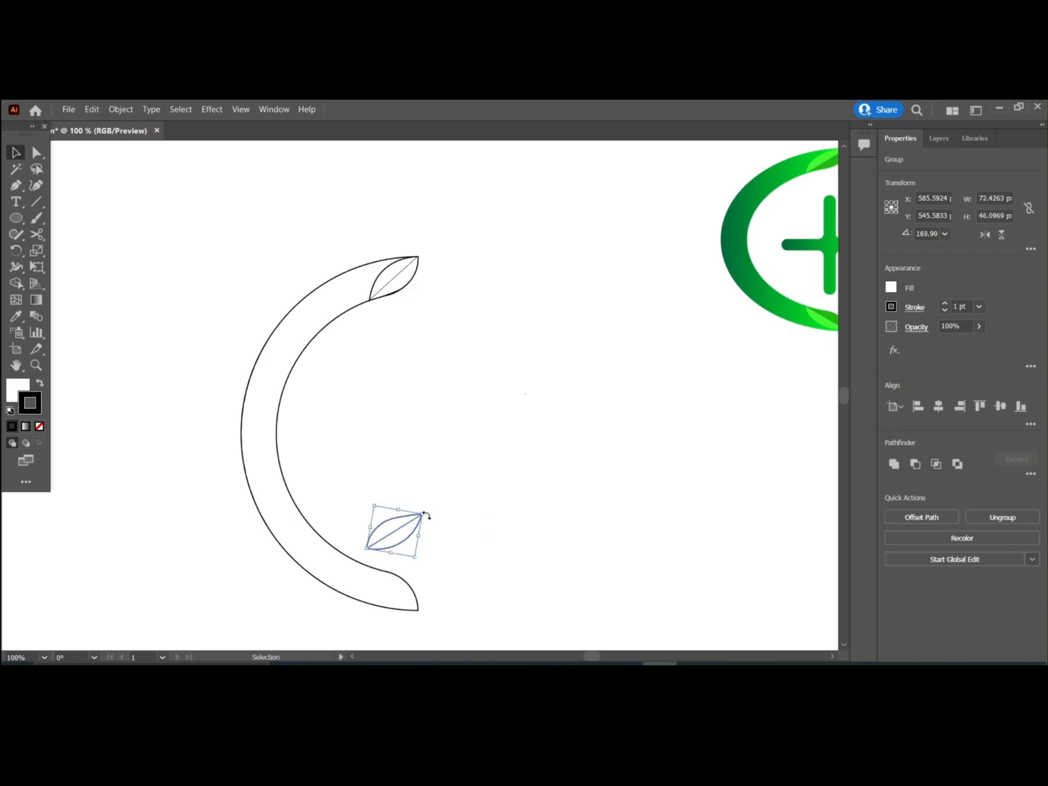
# Turn the duplicated leaf to about 276° and reflect it across an axis angled at 196°.
pyautogui.moveTo(427, 514); pyautogui.dragTo(349, 486)
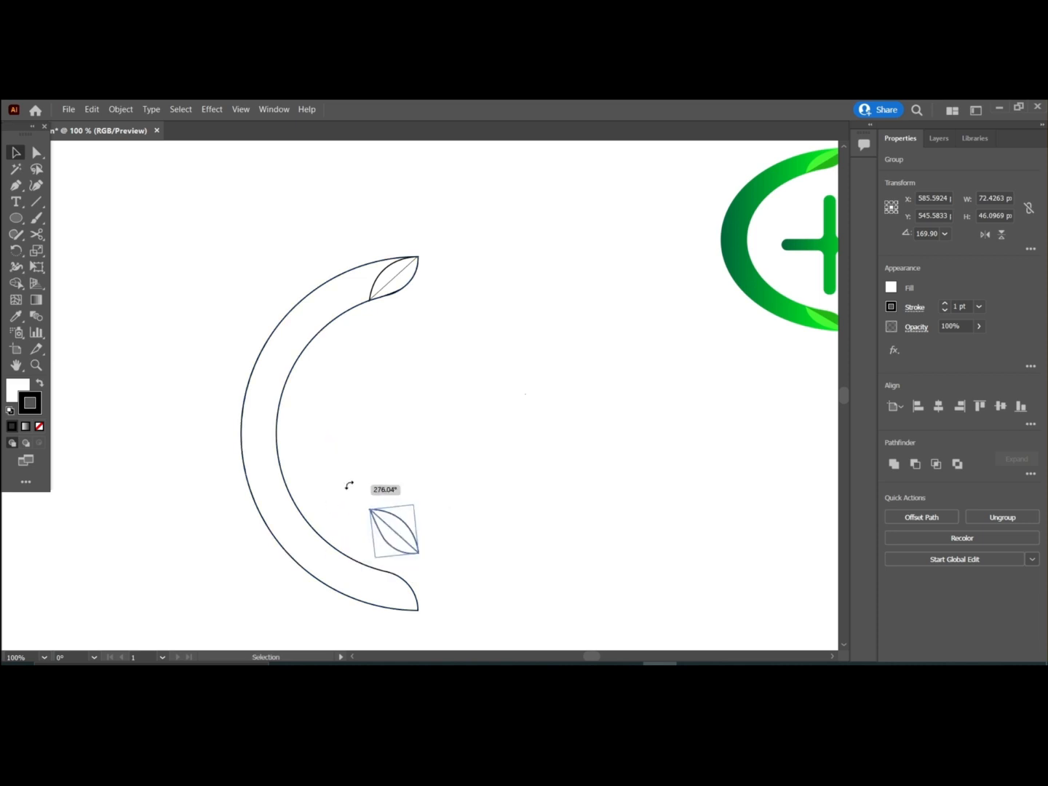
pyautogui.rightClick(508, 397)
pyautogui.moveTo(549, 532)
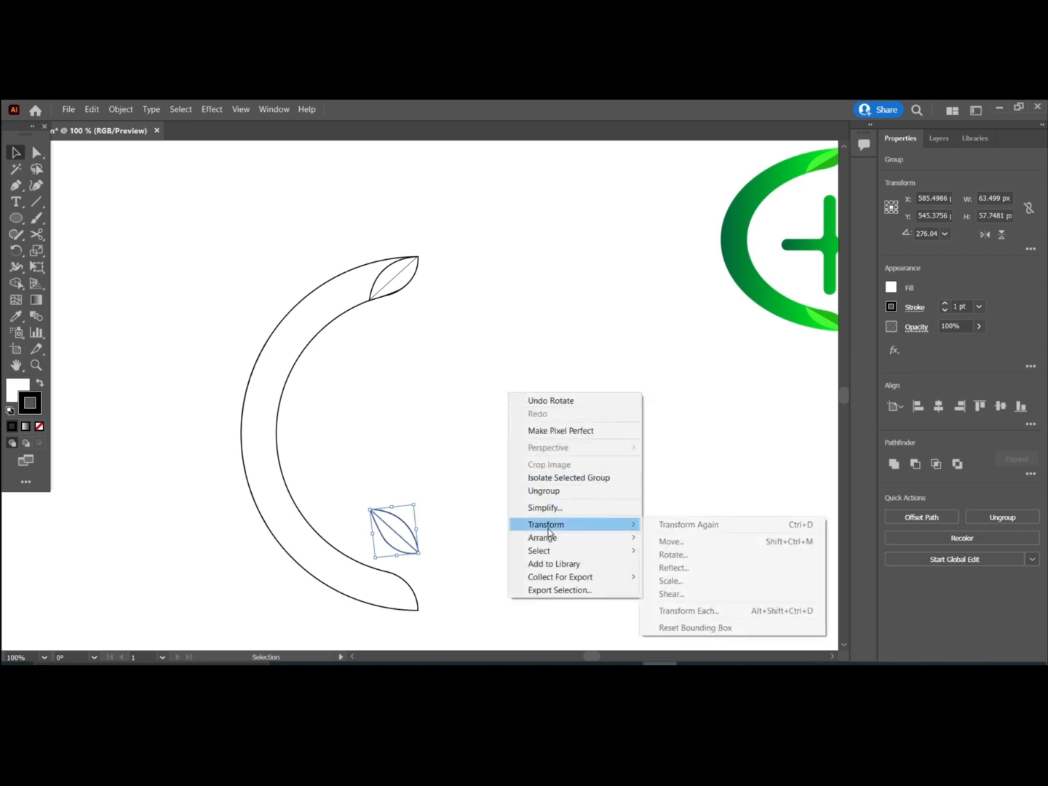
pyautogui.click(672, 567)
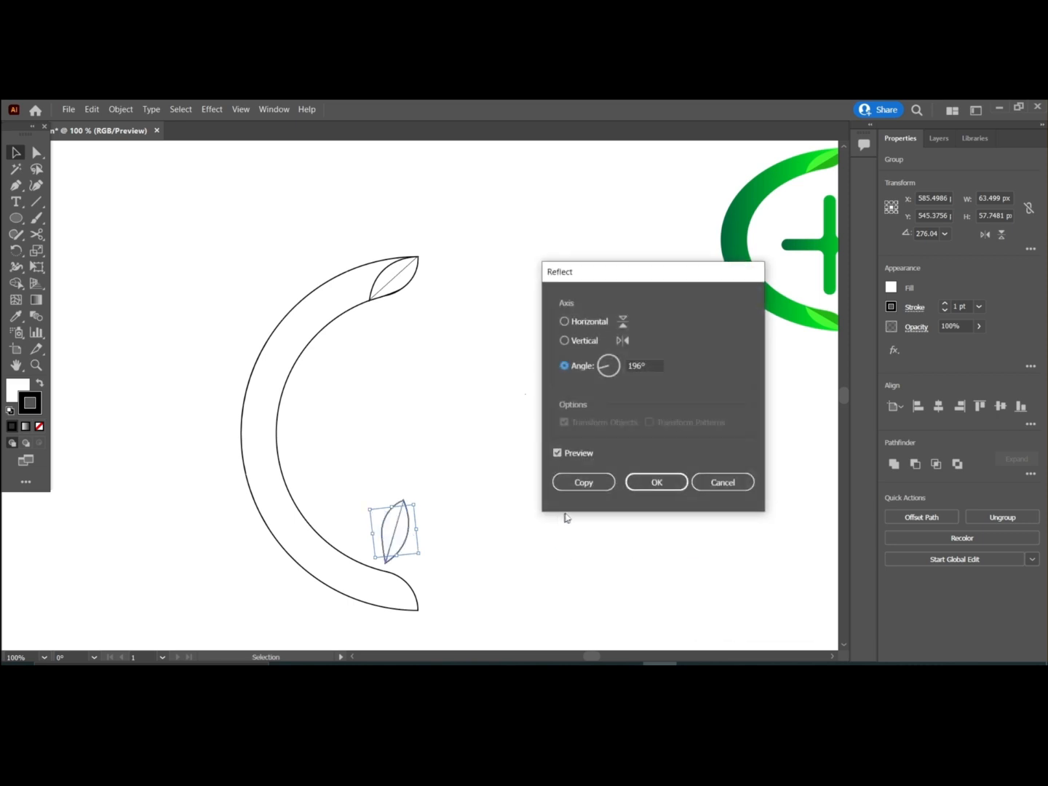
pyautogui.click(656, 482)
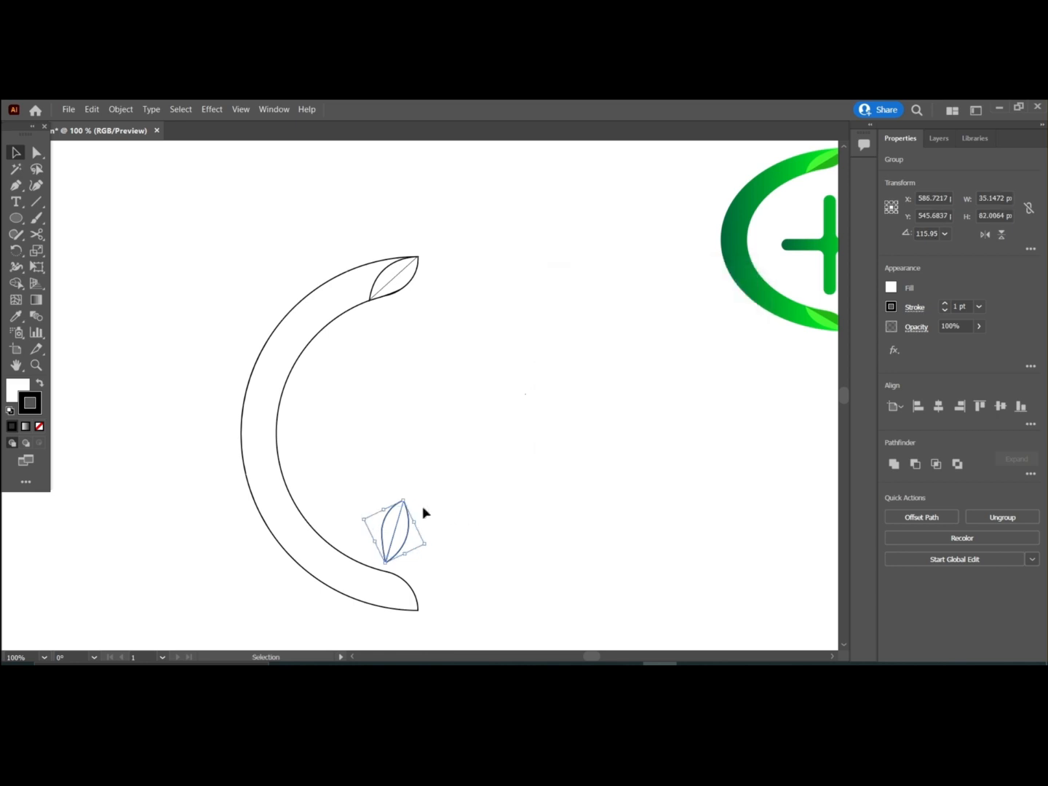
# Rotate and fit the reflected leaf over the C's lower tip at about 67 by 61 px, and deselect it.
pyautogui.moveTo(408, 495); pyautogui.dragTo(422, 561)
pyautogui.click(505, 525)
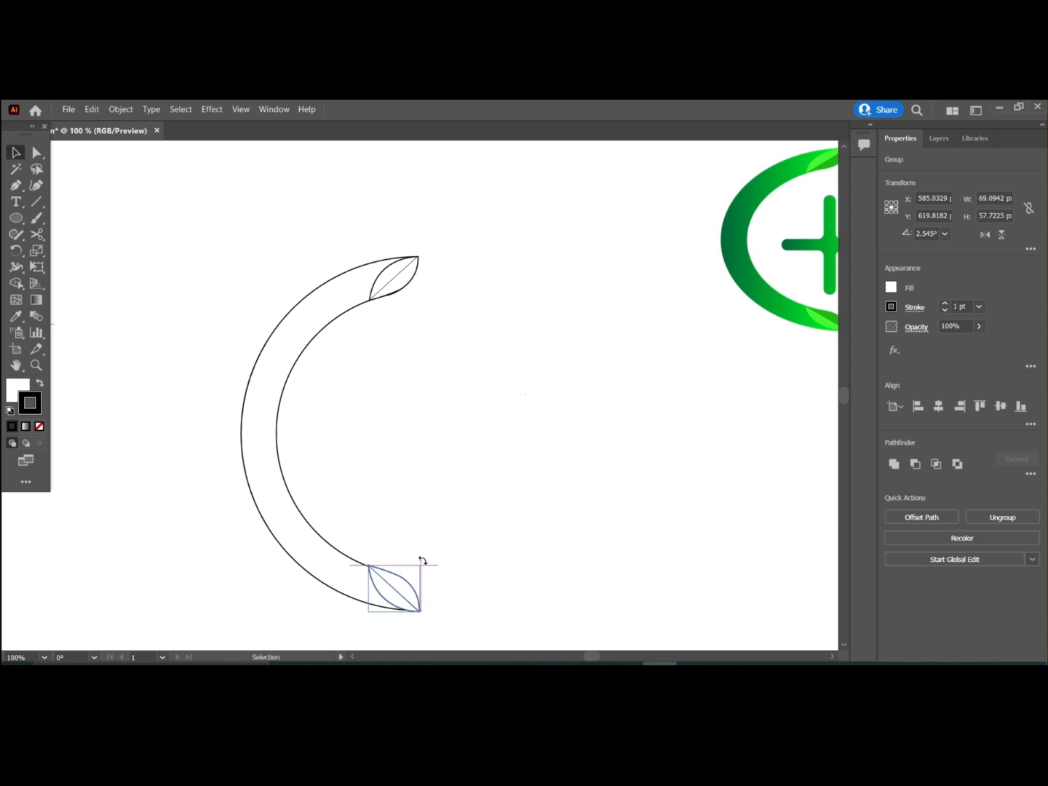
pyautogui.click(489, 541)
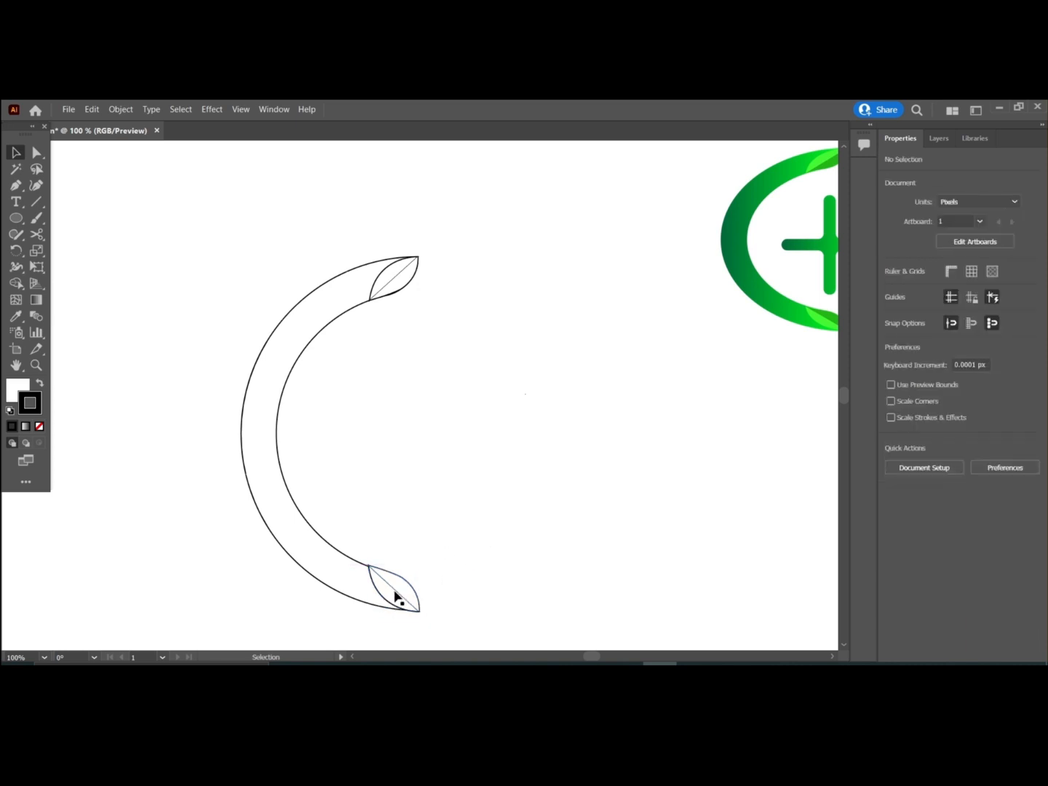
# Align the upper and lower leaves by their horizontal centres, and deselect them.
pyautogui.click(396, 598)
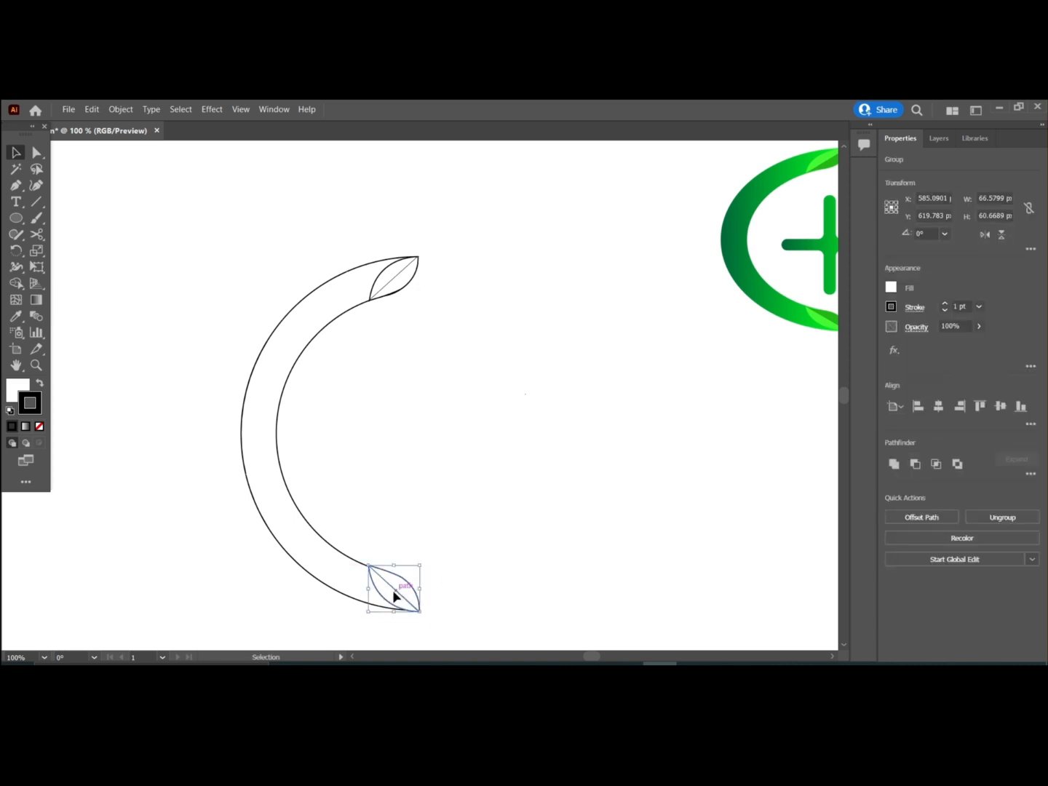
pyautogui.keyDown('shift'); pyautogui.click(390, 289); pyautogui.keyUp('shift')
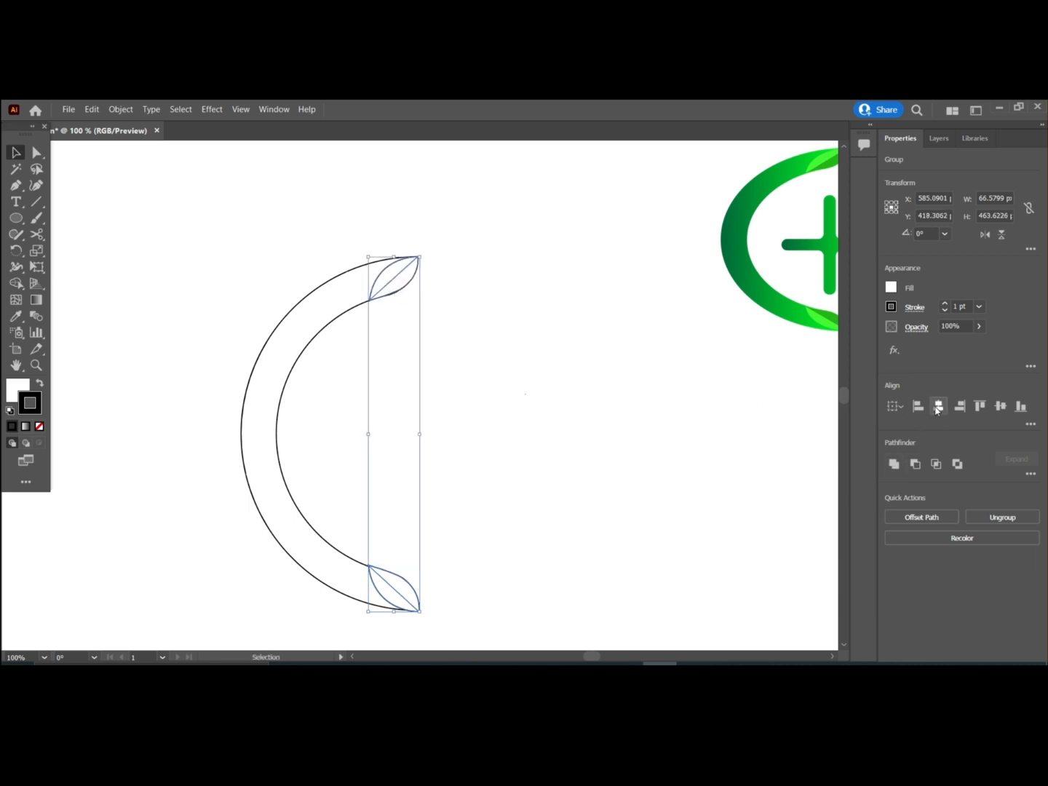
pyautogui.click(542, 454)
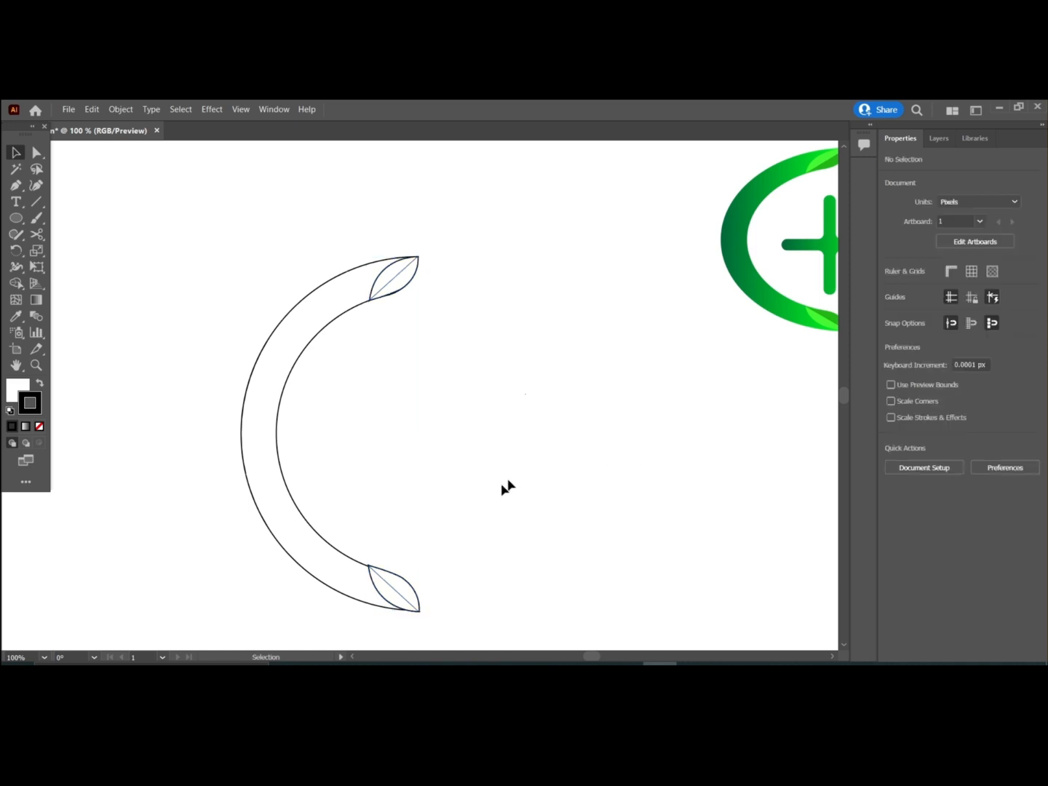
# Fine-tune the rotation of the leaf at the C's lower tip, and deselect it.
pyautogui.click(386, 588)
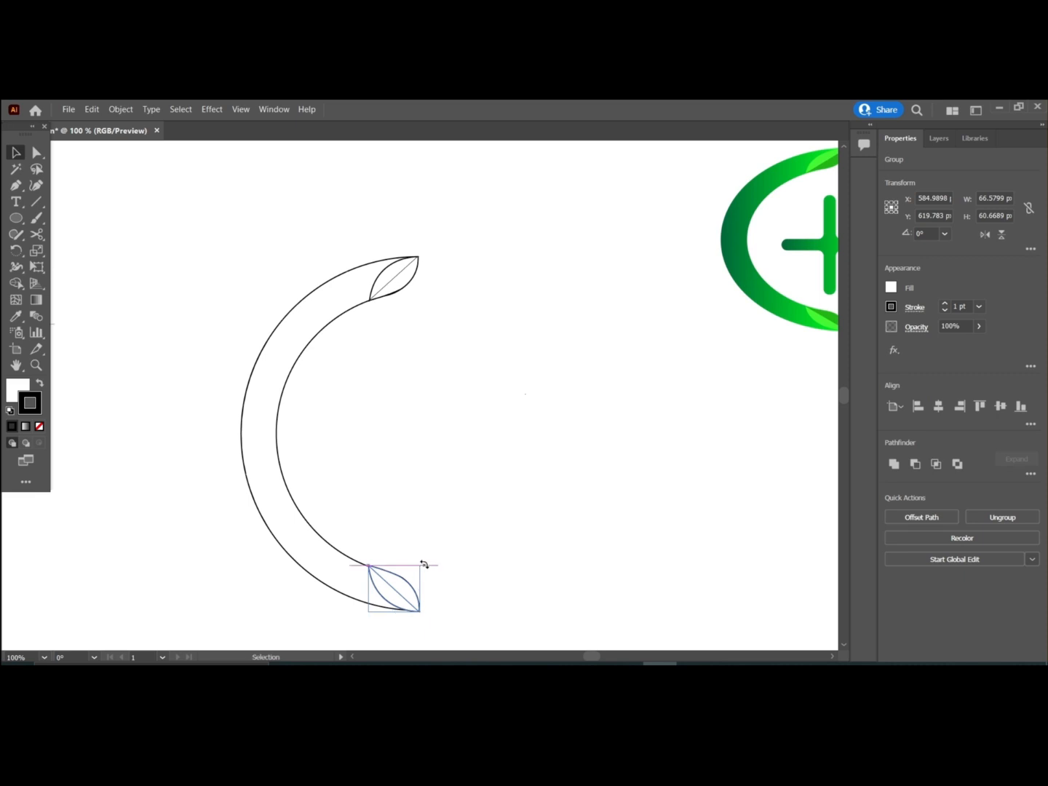
pyautogui.moveTo(424, 564); pyautogui.dragTo(423, 566)
pyautogui.click(445, 545)
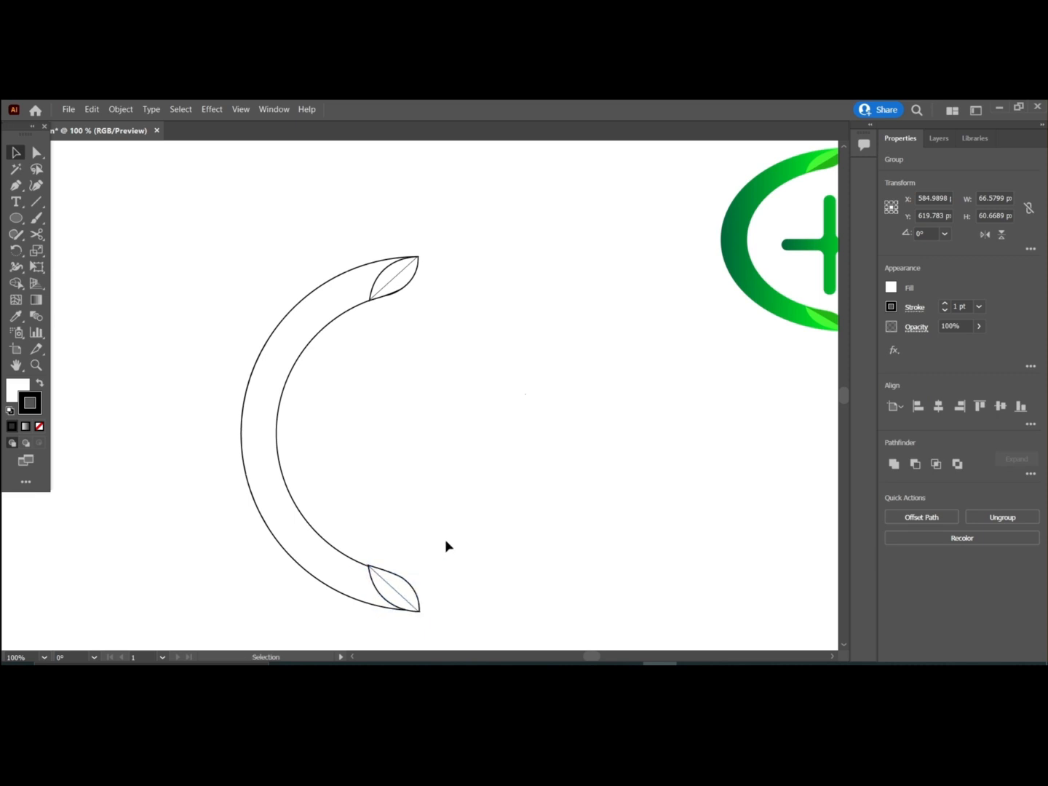
# Realign the leaves at the C's upper and lower tips by their horizontal centres, and leave everything deselected.
pyautogui.click(403, 592)
pyautogui.click(417, 336)
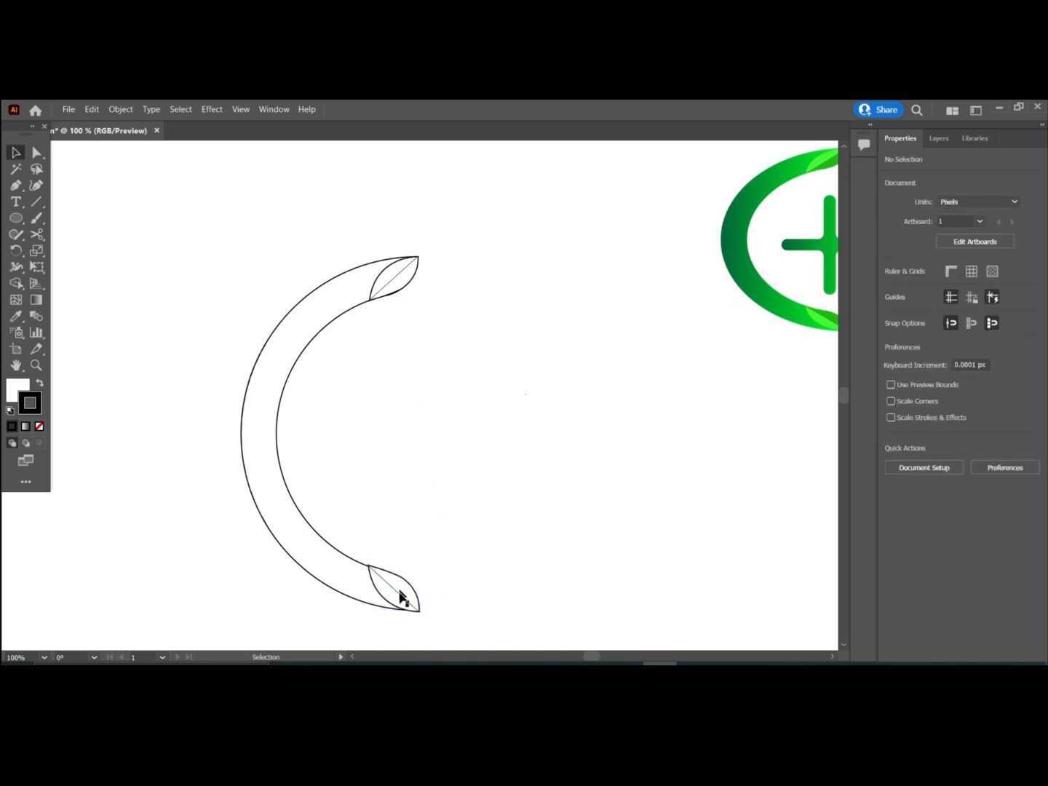
pyautogui.click(399, 278)
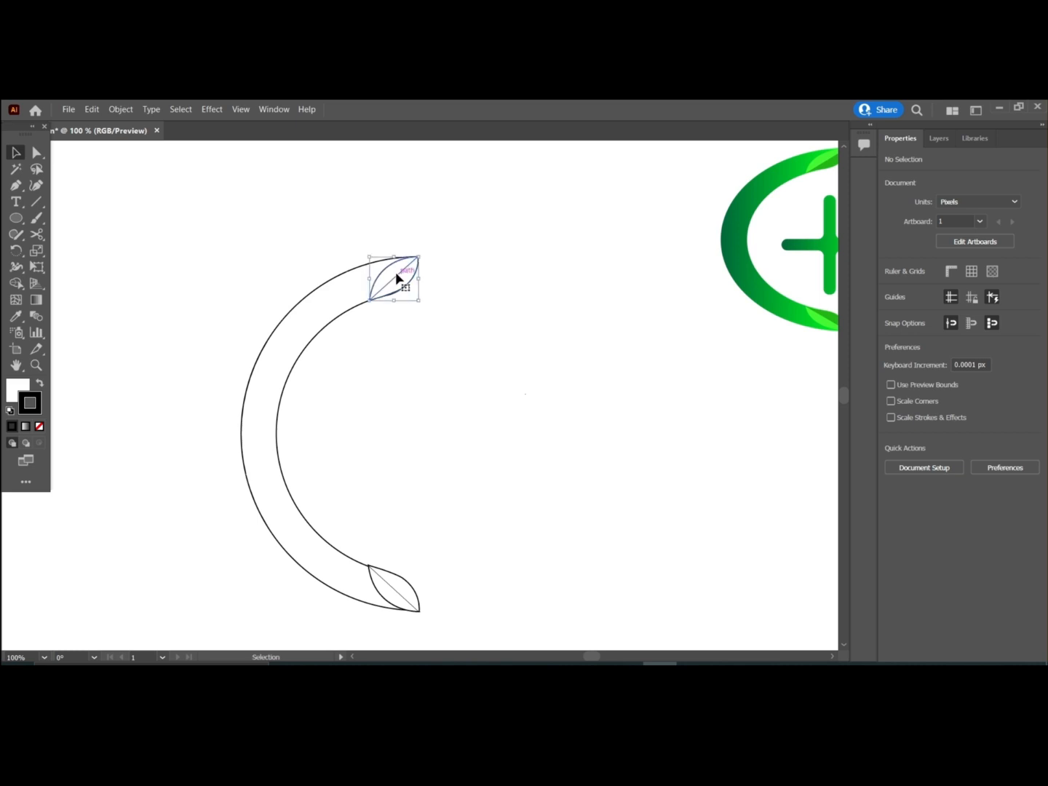
pyautogui.keyDown('shift'); pyautogui.click(399, 597); pyautogui.keyUp('shift')
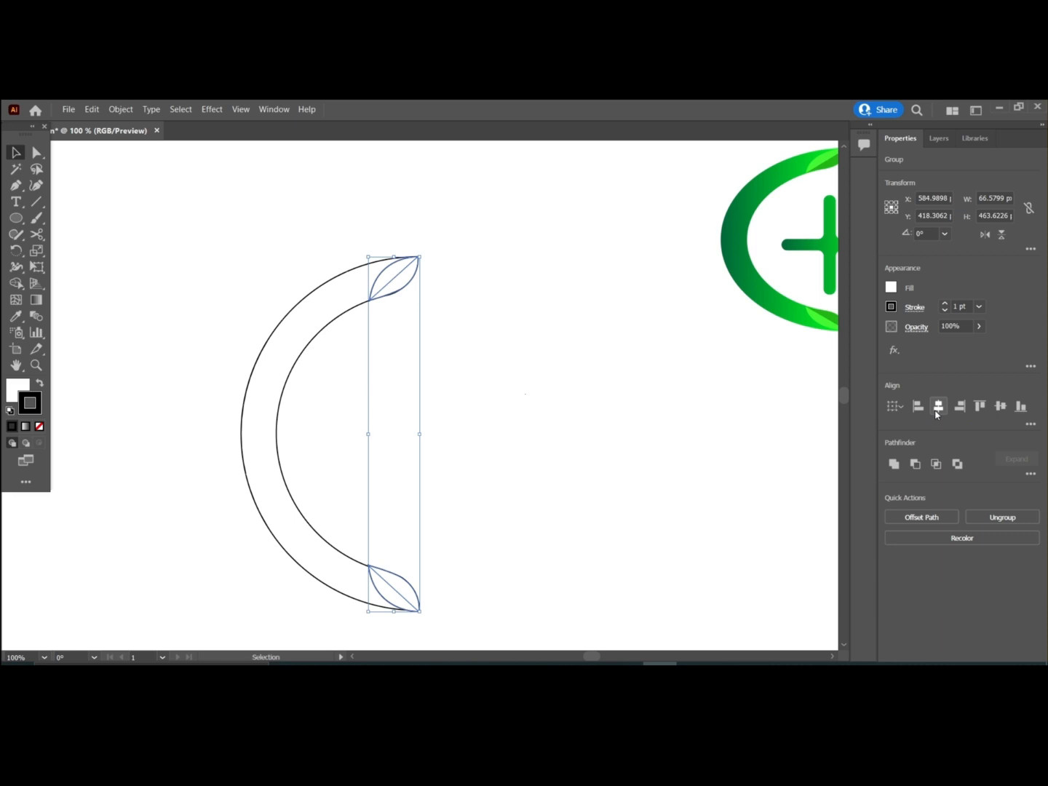
pyautogui.click(484, 447)
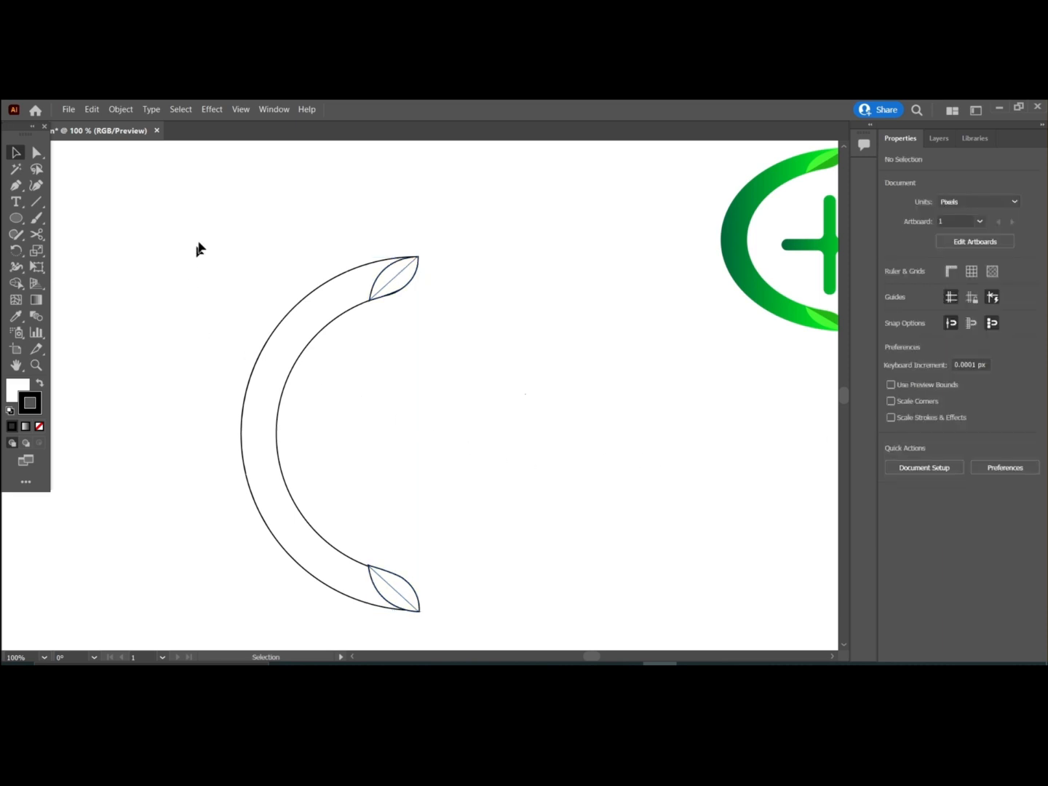
pyautogui.moveTo(198, 240); pyautogui.dragTo(437, 571)
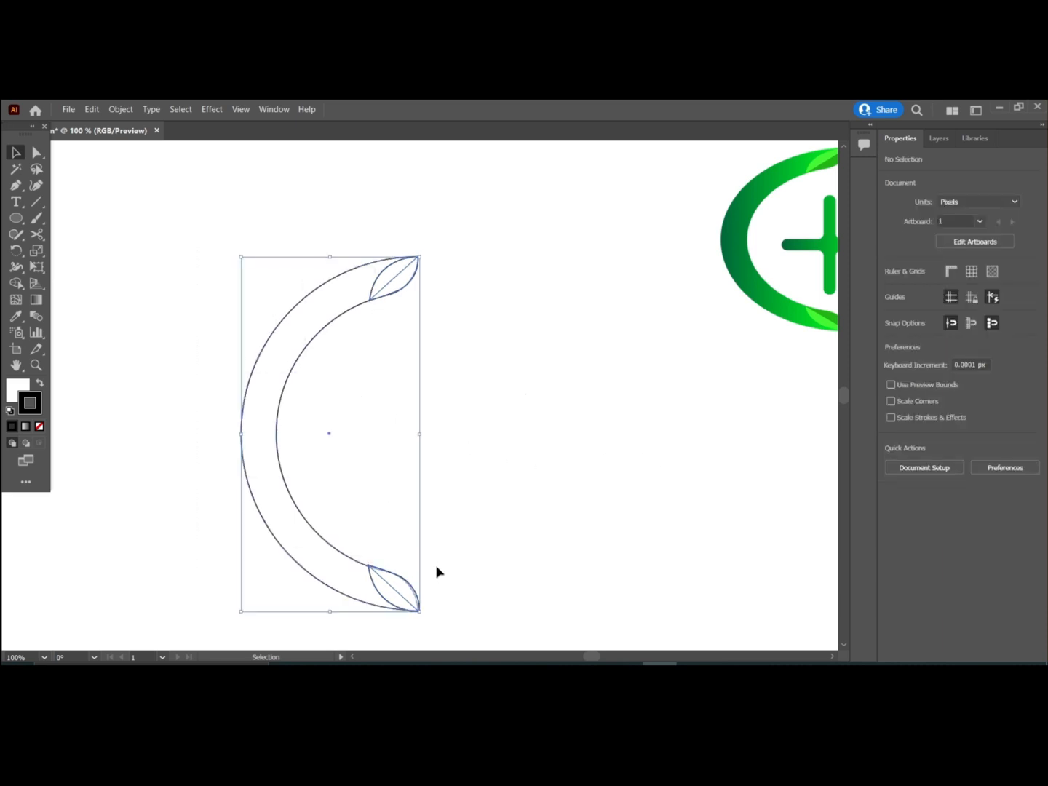
pyautogui.click(511, 456)
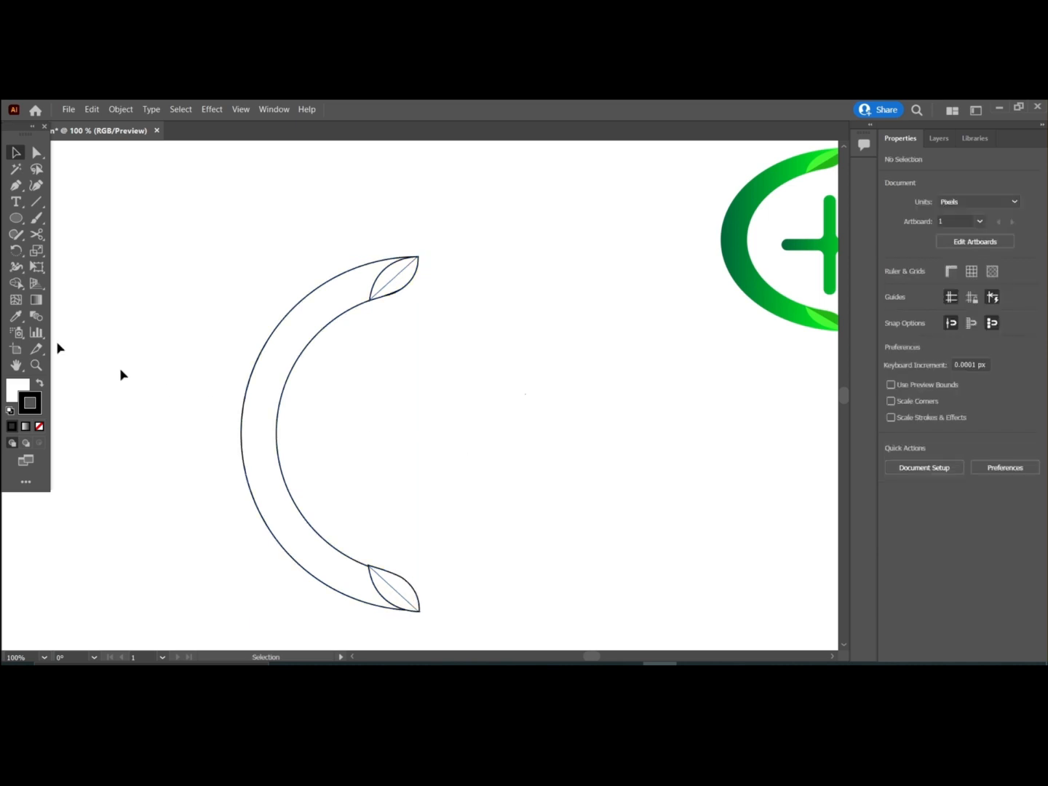
# Add a "+" text character inside the C and convert it to outlines.
pyautogui.click(16, 201)
pyautogui.click(388, 421)
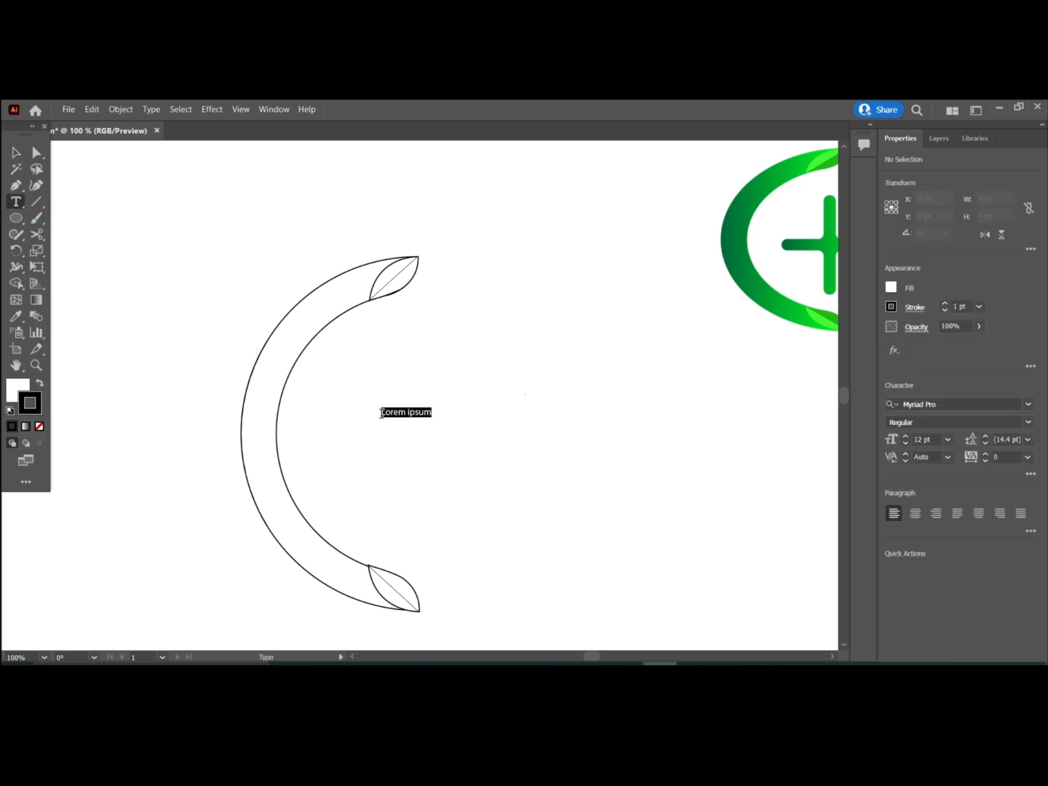
pyautogui.press('BackSpace')
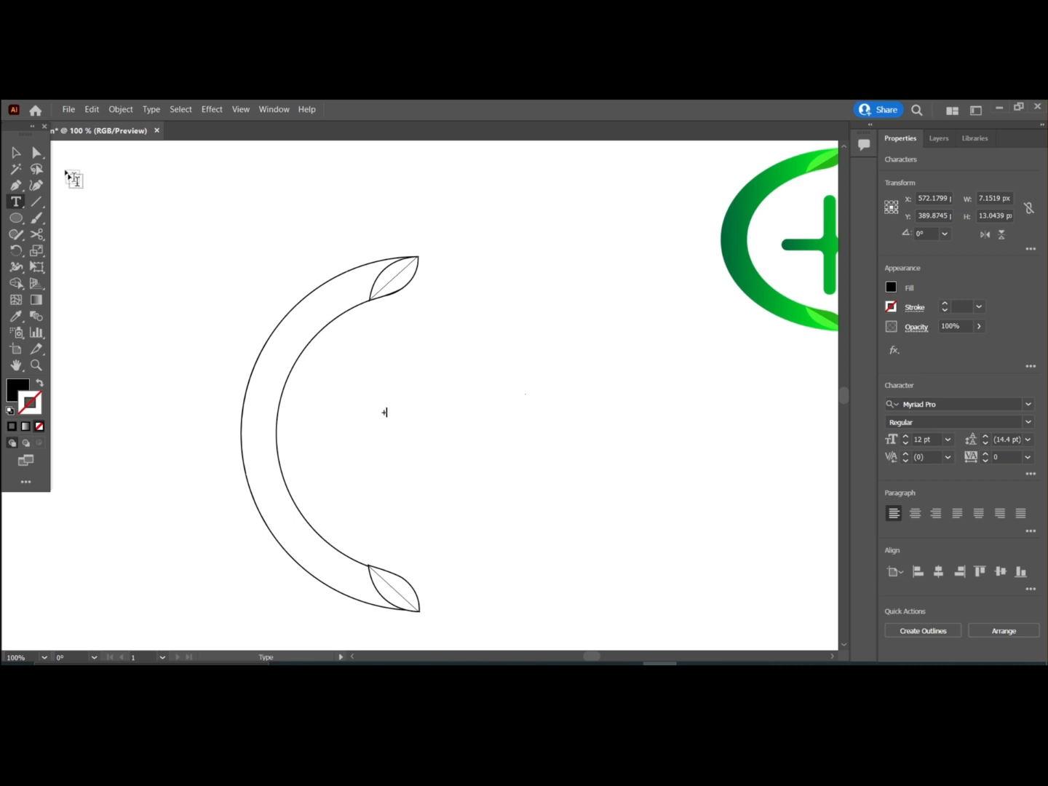
pyautogui.click(15, 153)
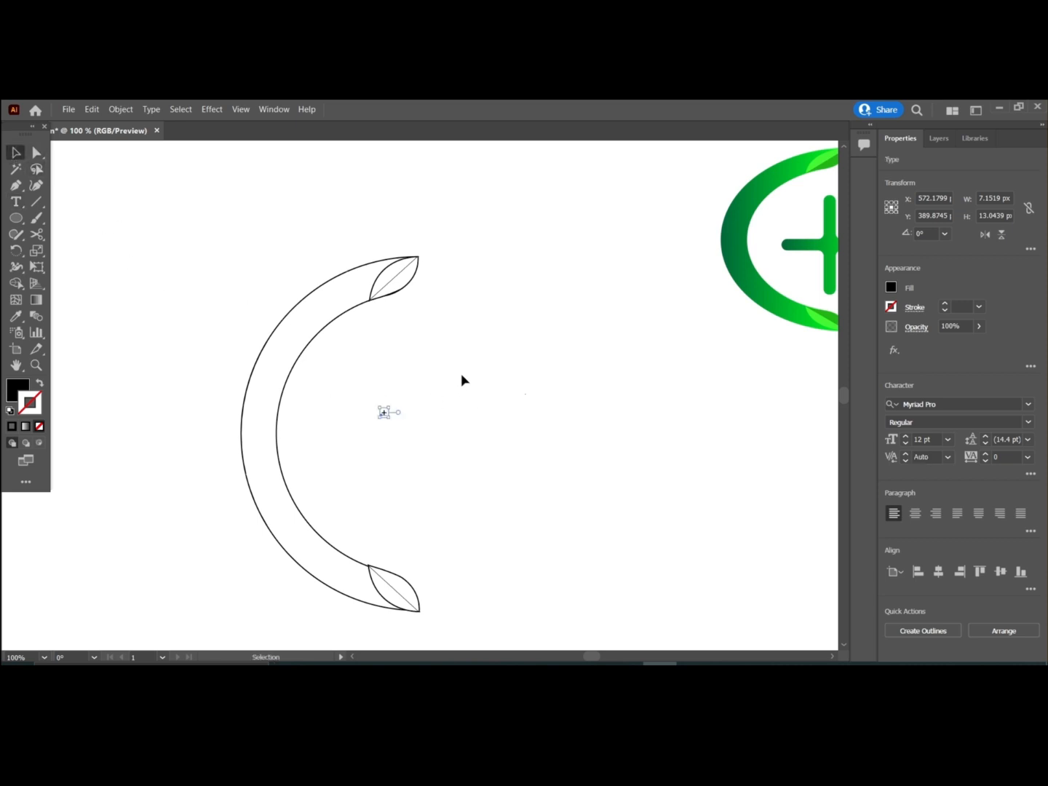
pyautogui.rightClick(461, 379)
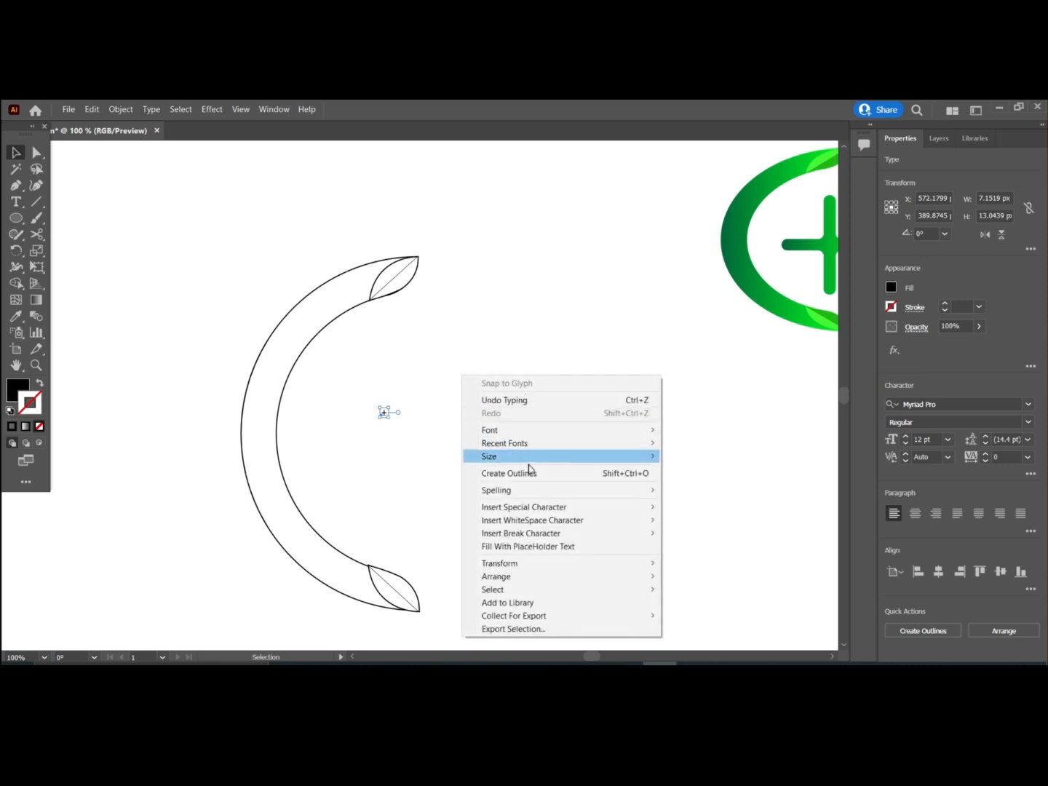
pyautogui.click(536, 474)
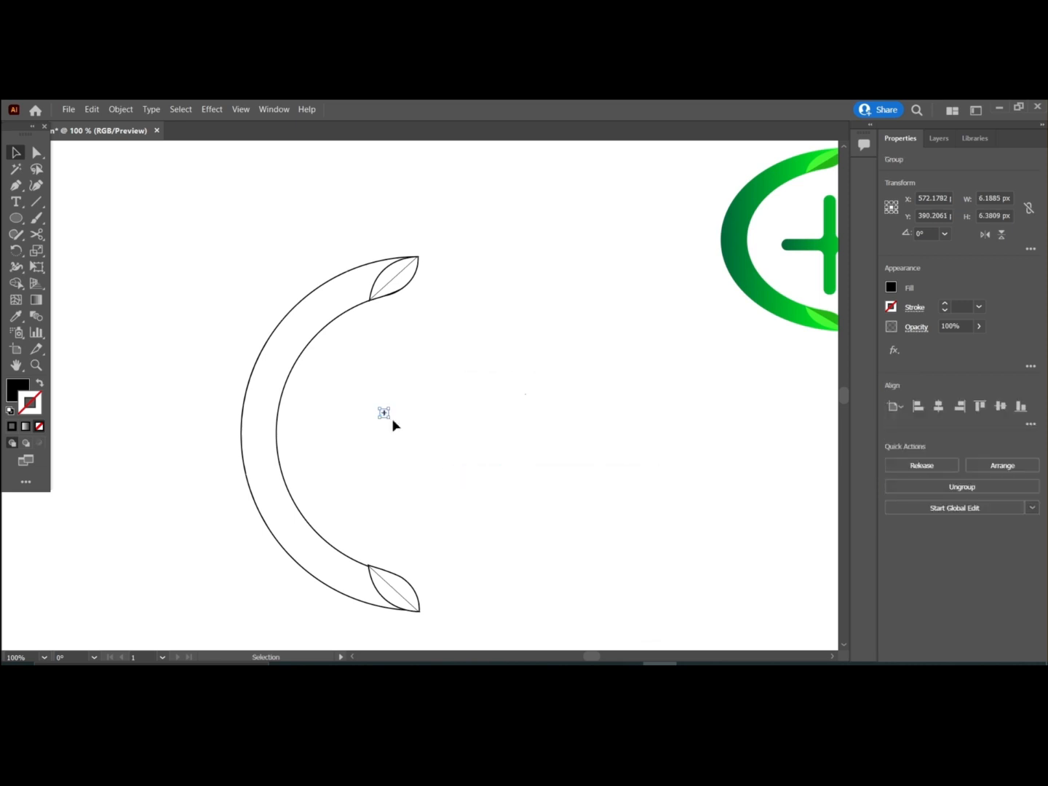
# Enlarge the plus to about 189 by 194 px beside the C's opening, and swap its black fill to the stroke.
pyautogui.moveTo(390, 421); pyautogui.dragTo(494, 486)
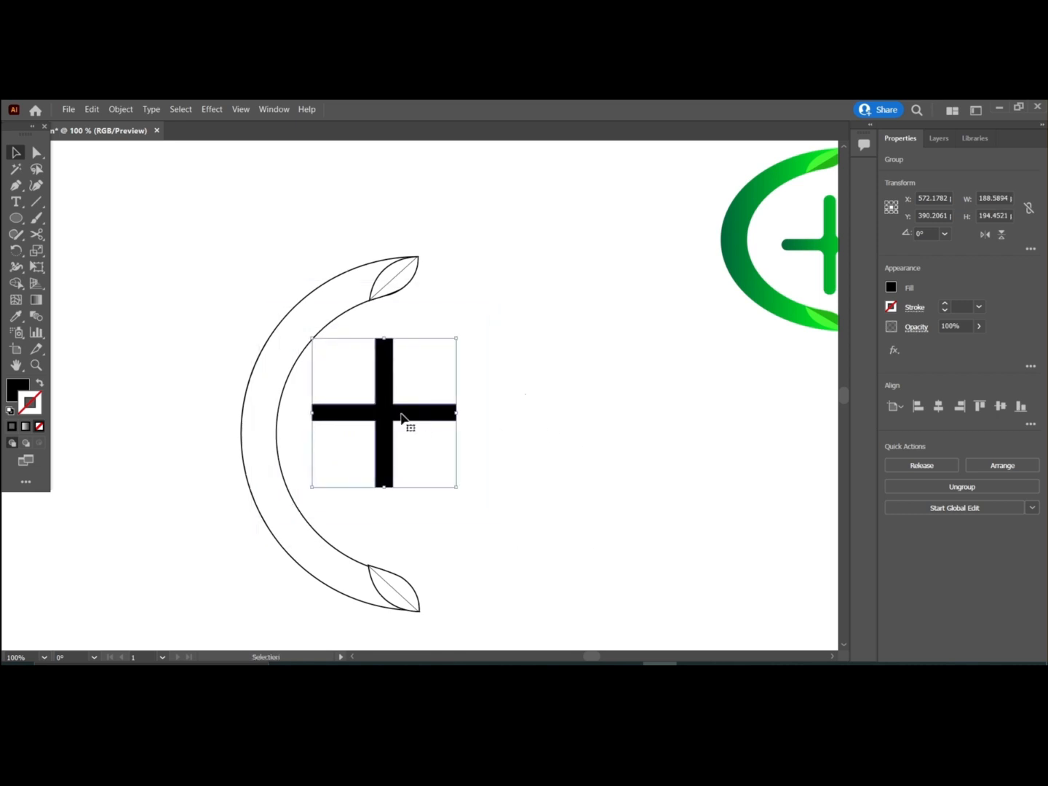
pyautogui.moveTo(390, 421); pyautogui.dragTo(496, 458)
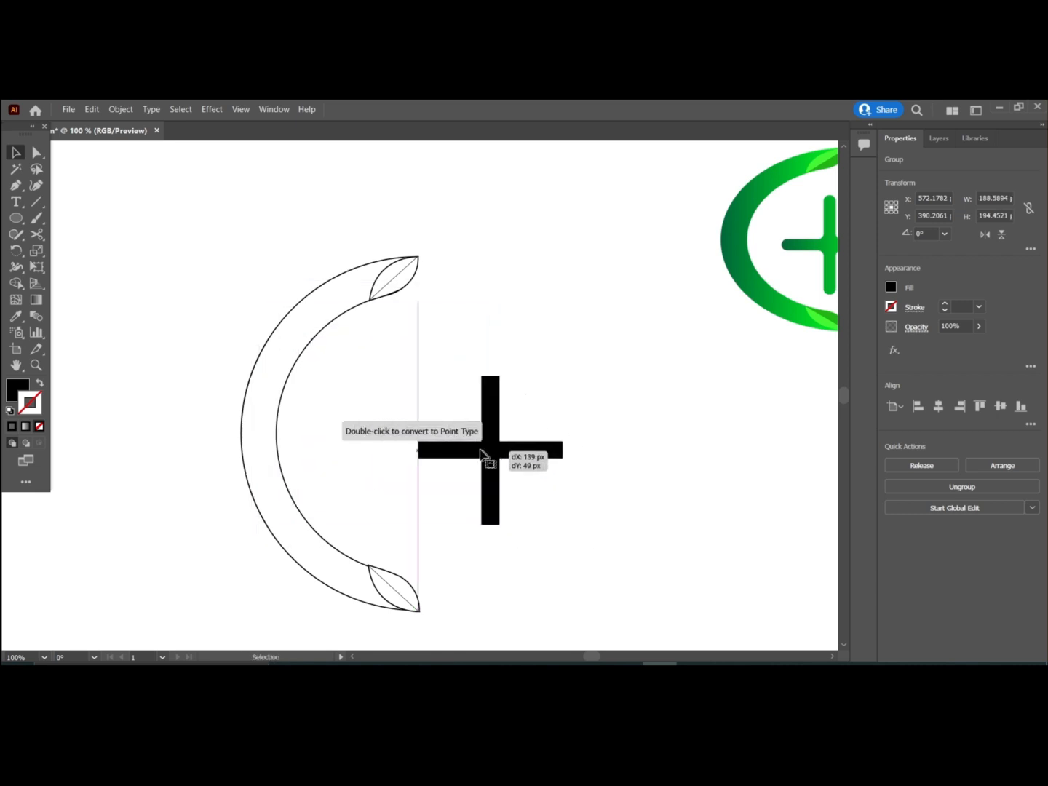
pyautogui.click(40, 382)
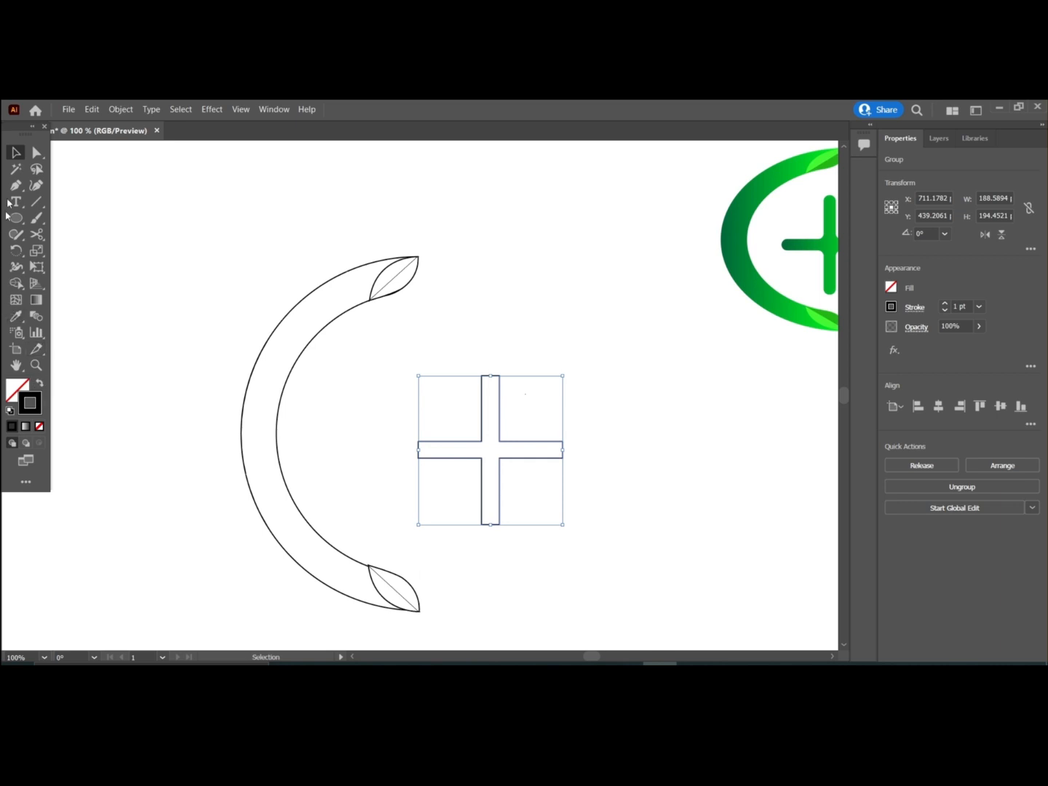
# Round all the corners of the plus, making its arm ends fully rounded, and deselect it.
pyautogui.click(36, 152)
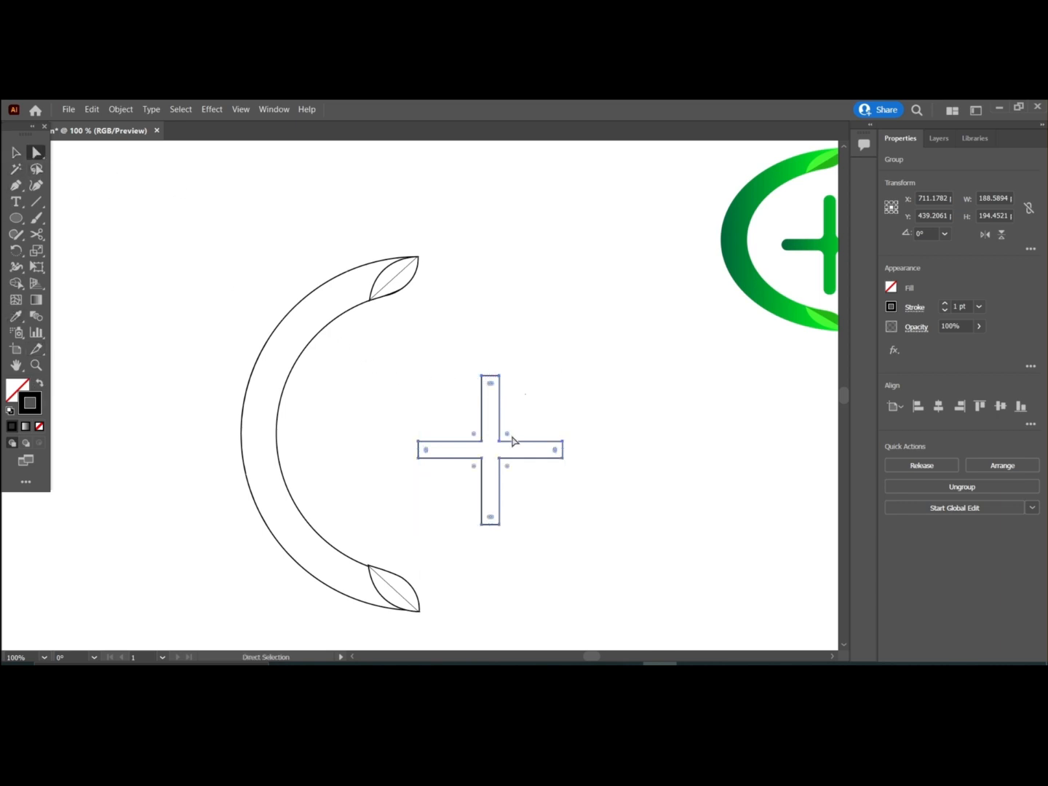
pyautogui.moveTo(508, 436); pyautogui.dragTo(519, 431)
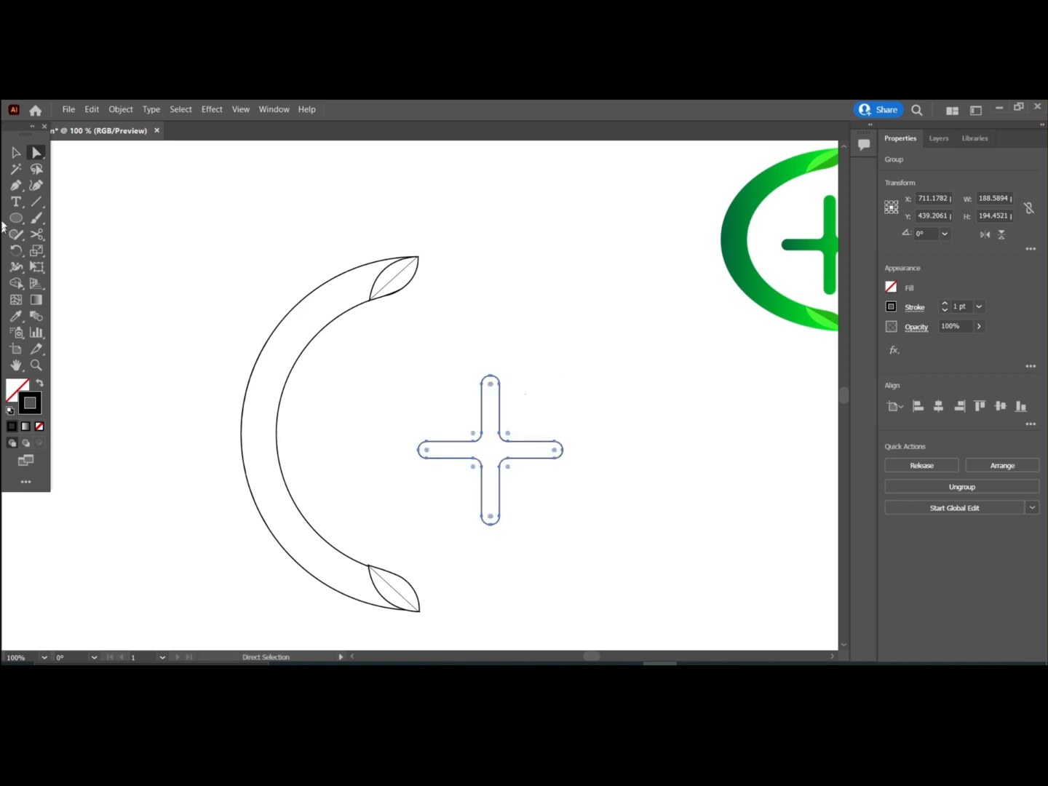
pyautogui.click(16, 153)
pyautogui.click(313, 253)
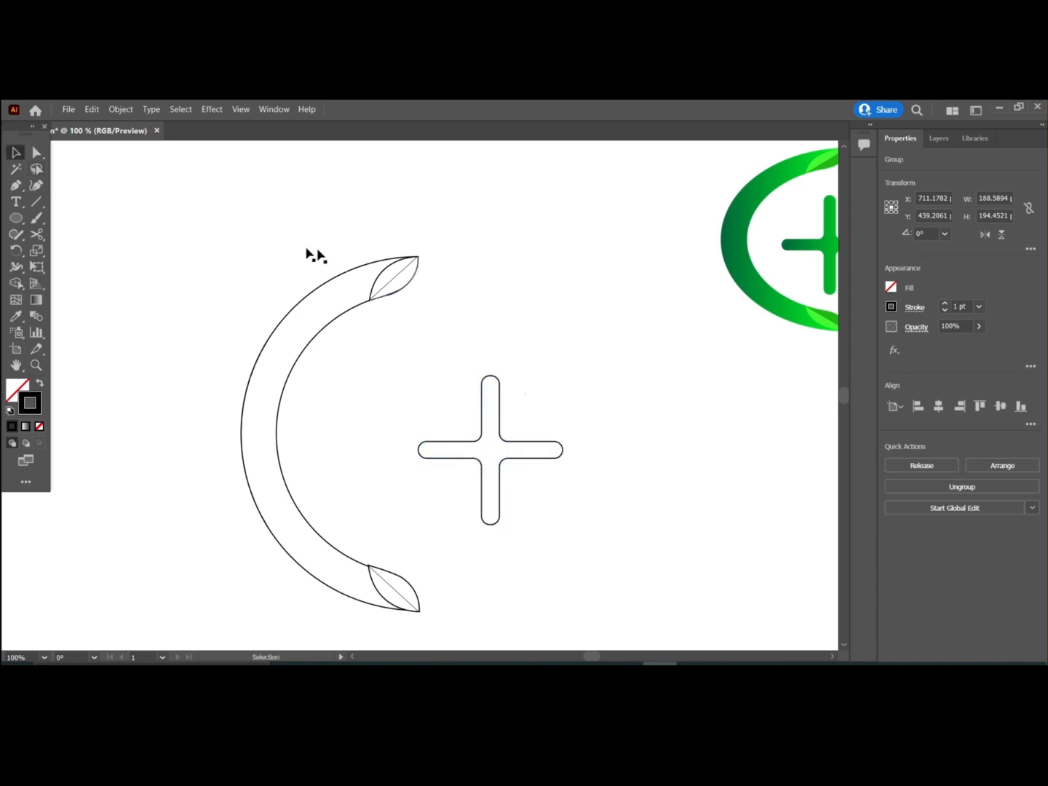
# Squash the C and its leaves vertically to about two thirds of their height, and move the plus into the C's opening.
pyautogui.moveTo(260, 238); pyautogui.dragTo(408, 605)
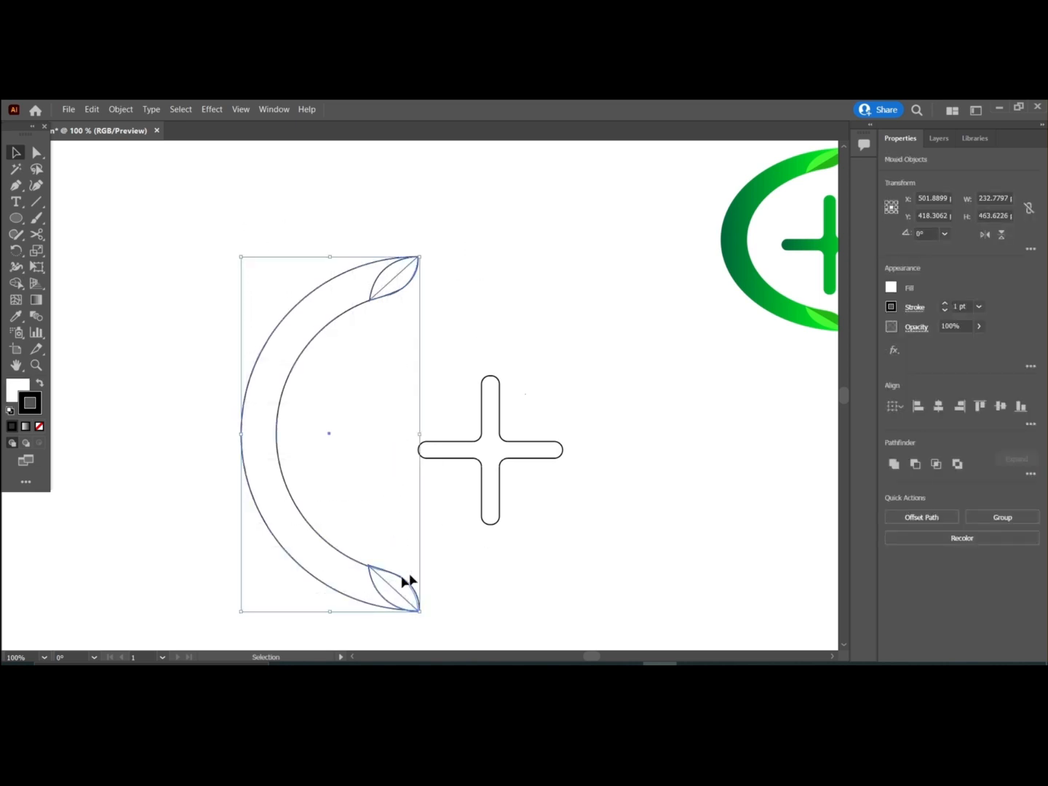
pyautogui.moveTo(329, 615); pyautogui.dragTo(329, 496)
pyautogui.click(506, 362)
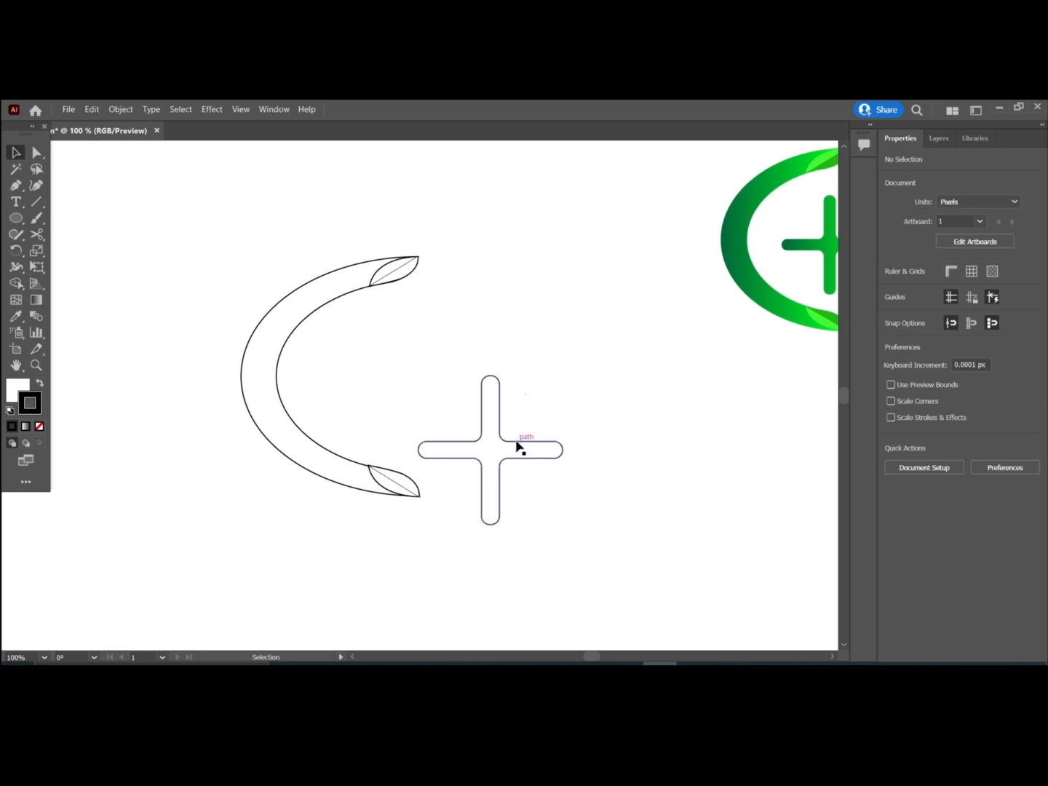
pyautogui.moveTo(512, 442); pyautogui.dragTo(445, 379)
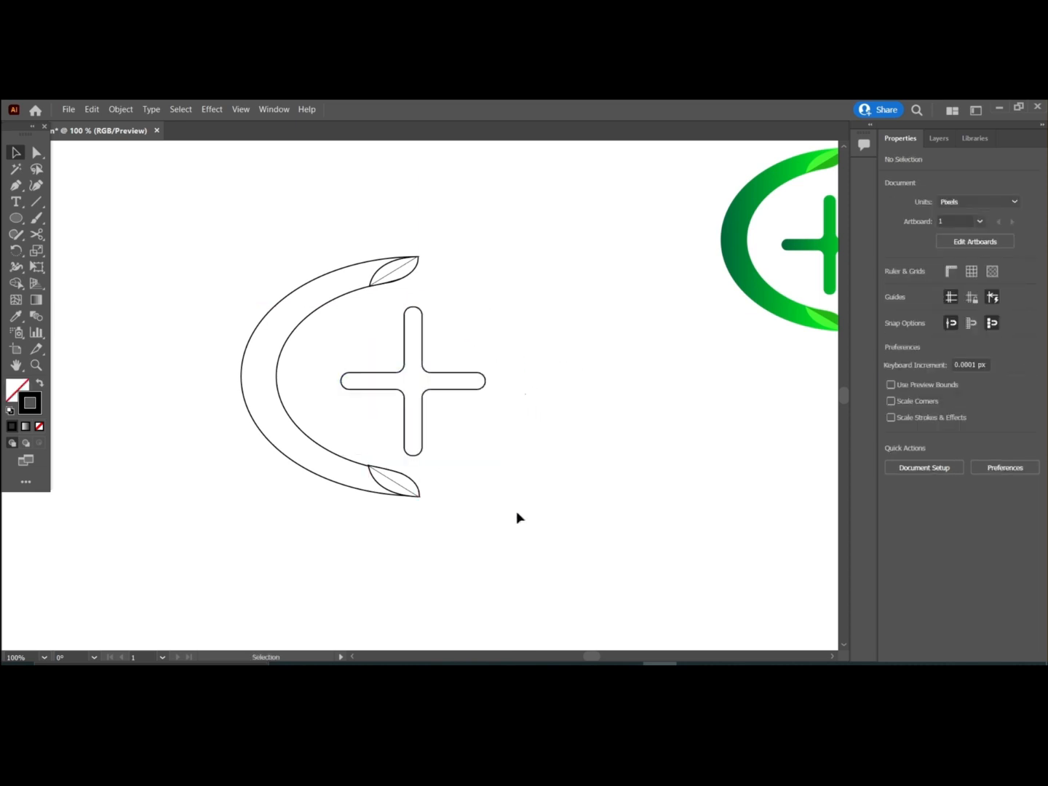
# Ungroup the leaf at the C's upper tip and deselect it.
pyautogui.moveTo(477, 499); pyautogui.dragTo(592, 518)
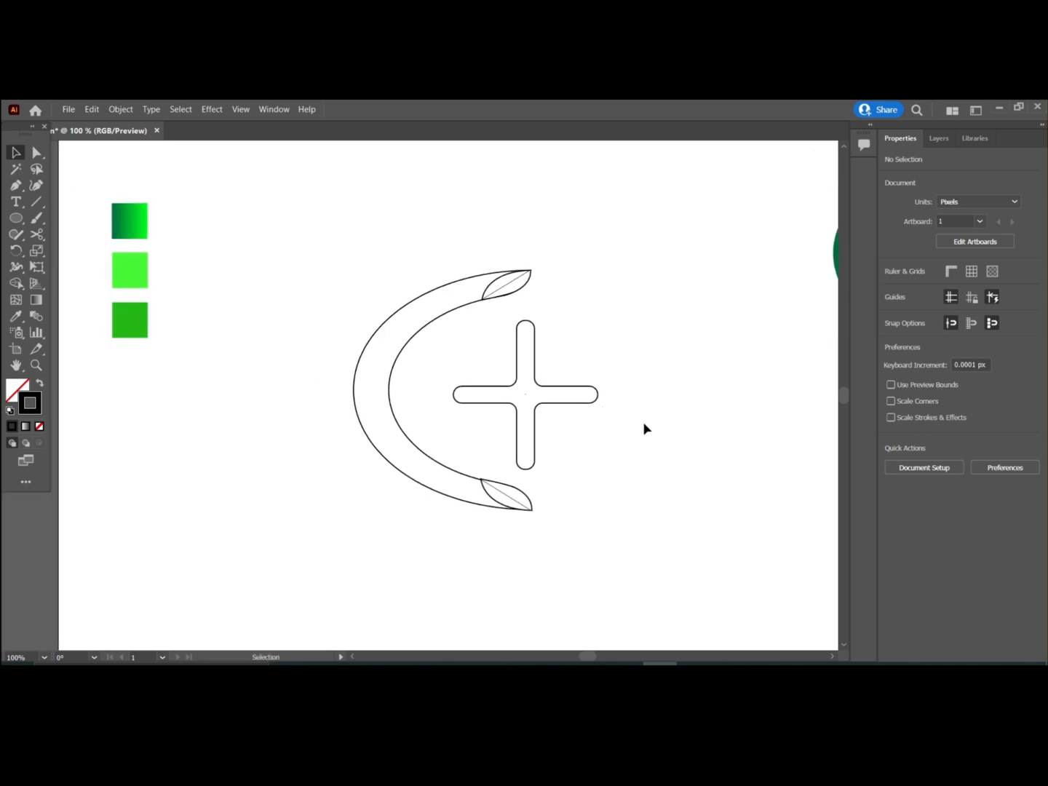
pyautogui.click(513, 285)
pyautogui.rightClick(586, 237)
pyautogui.click(663, 338)
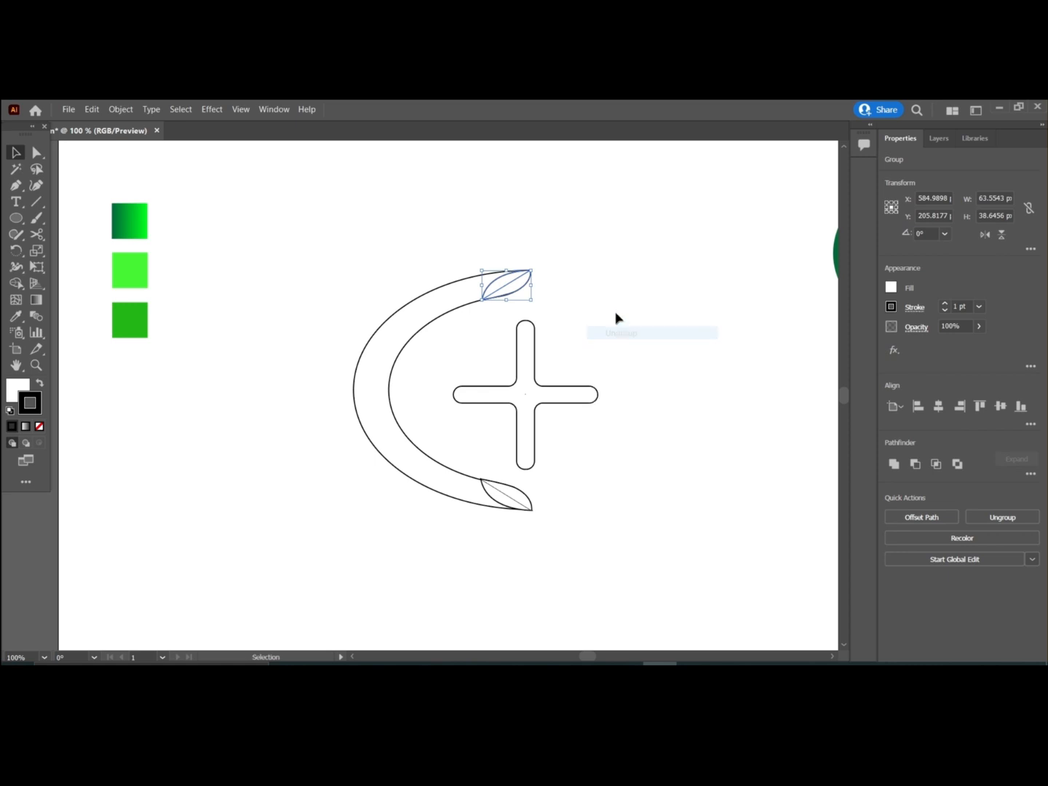
pyautogui.click(608, 311)
# Colour the inner half of the upper leaf with the darker solid green swatch using the Eyedropper, and deselect it.
pyautogui.click(503, 287)
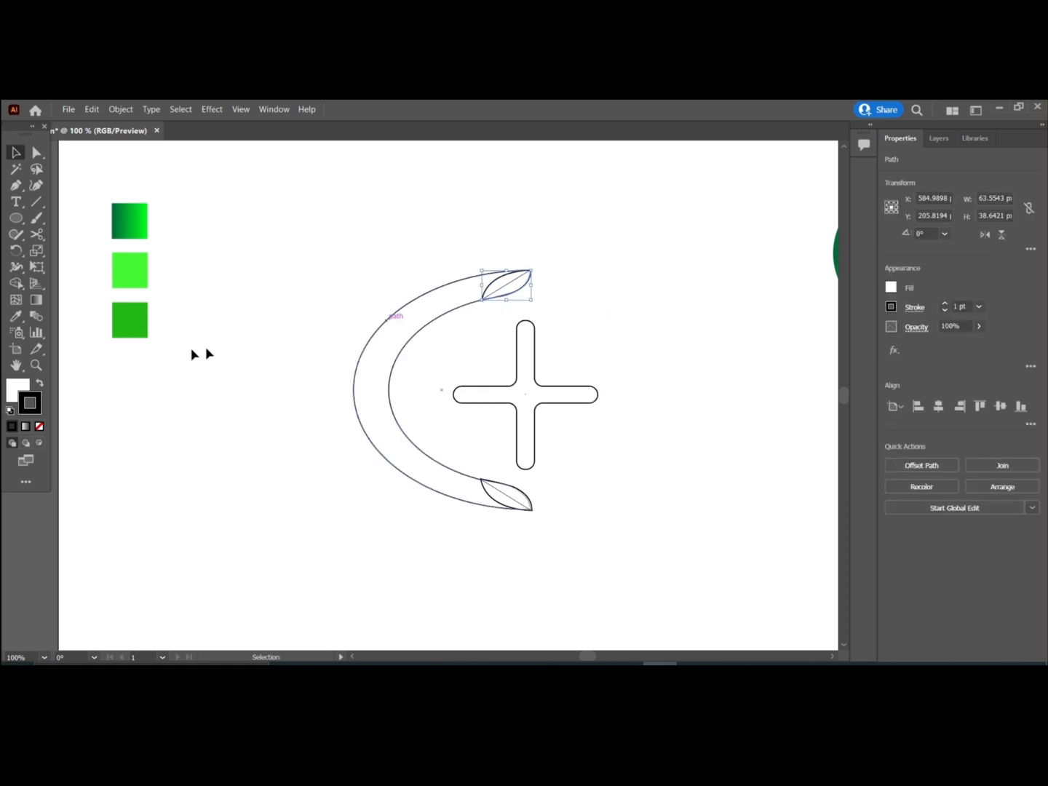
pyautogui.click(16, 316)
pyautogui.click(142, 316)
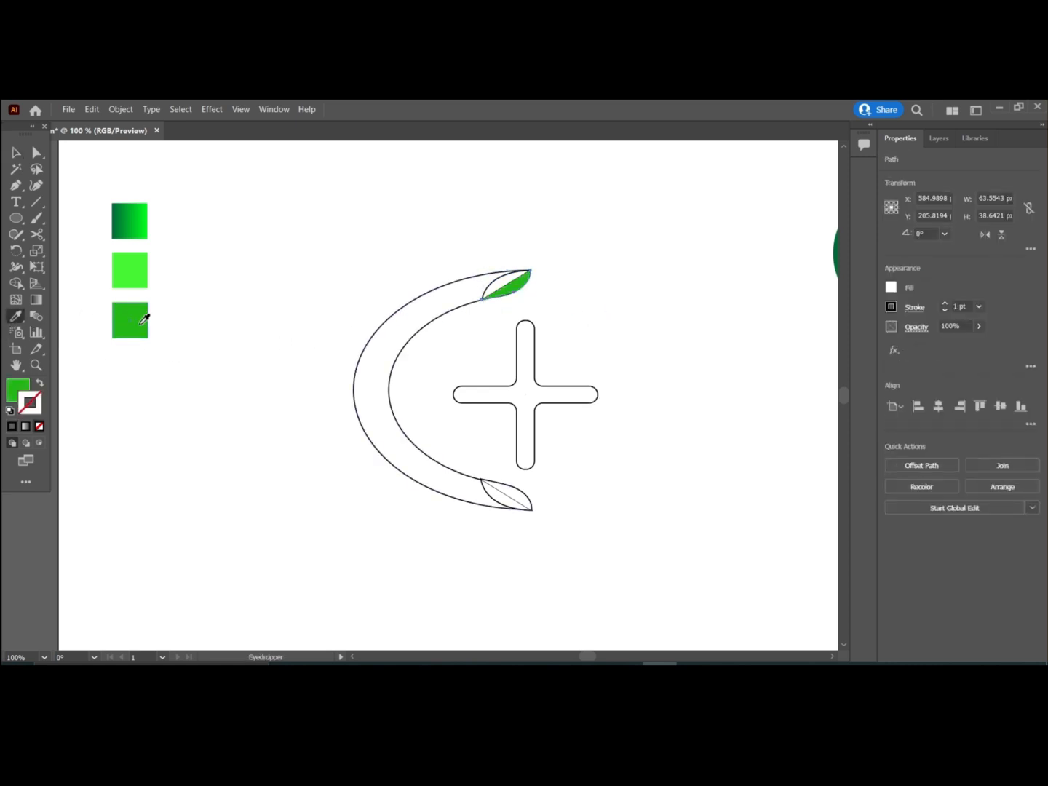
pyautogui.click(15, 153)
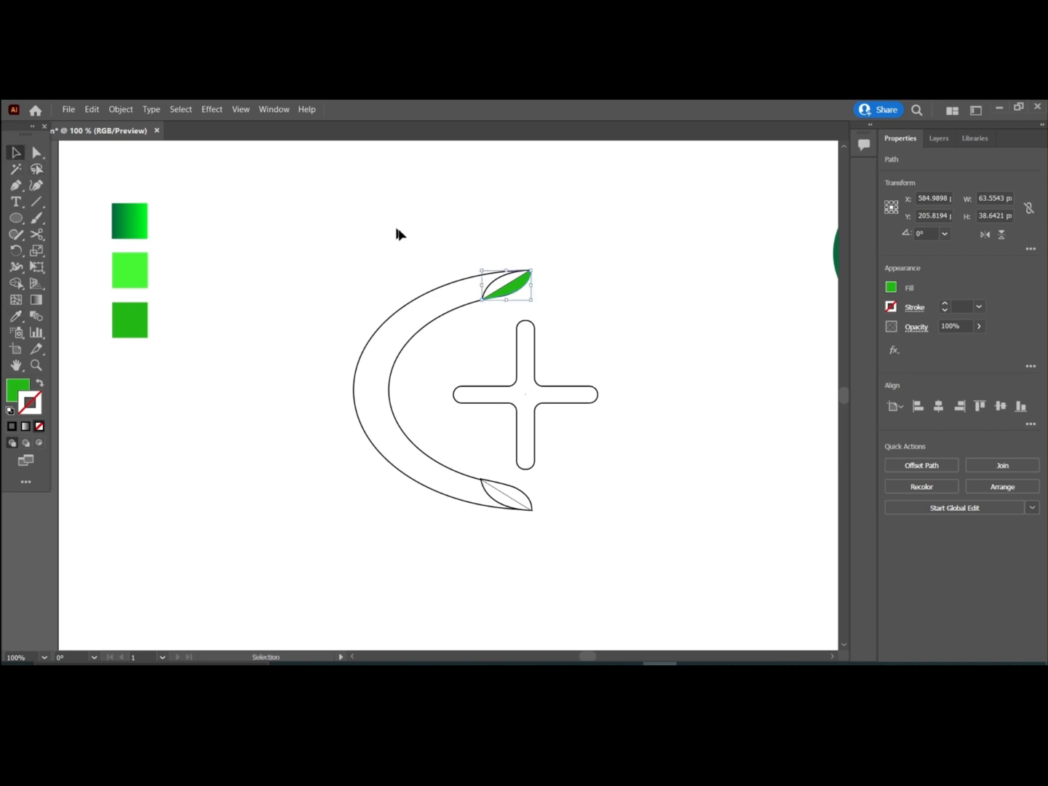
pyautogui.click(475, 266)
# Colour the outer half of the upper leaf with the light green swatch using the Eyedropper, and deselect it.
pyautogui.click(498, 286)
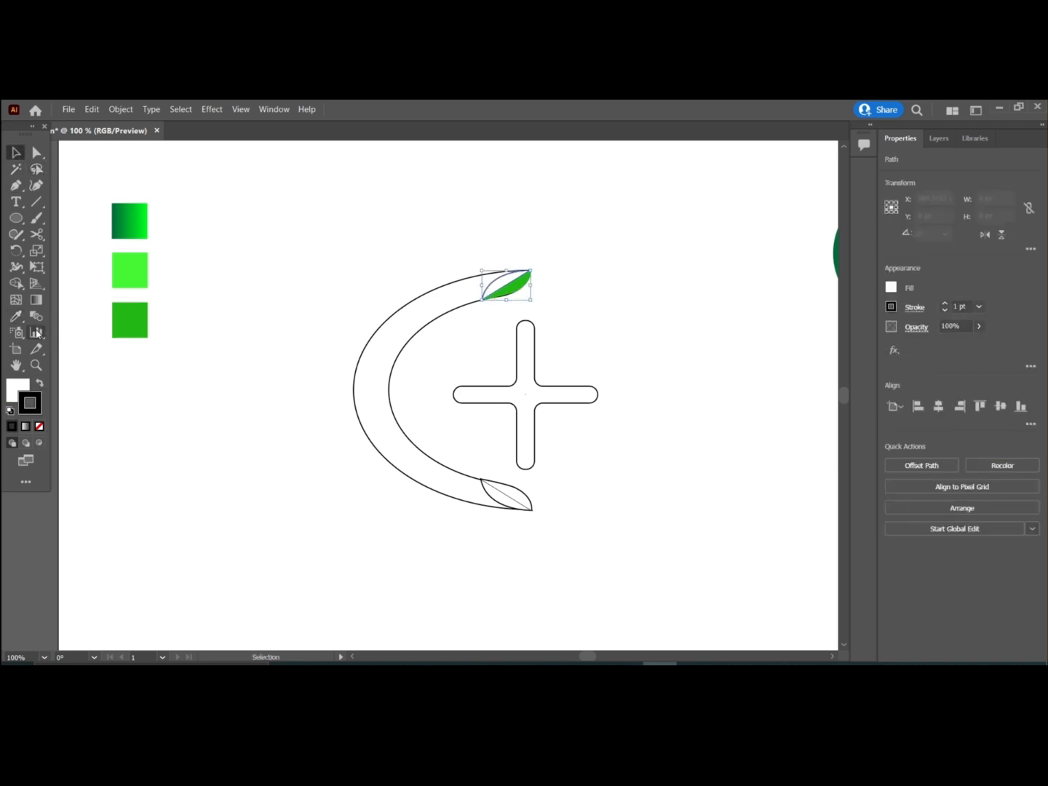
pyautogui.click(16, 316)
pyautogui.click(115, 279)
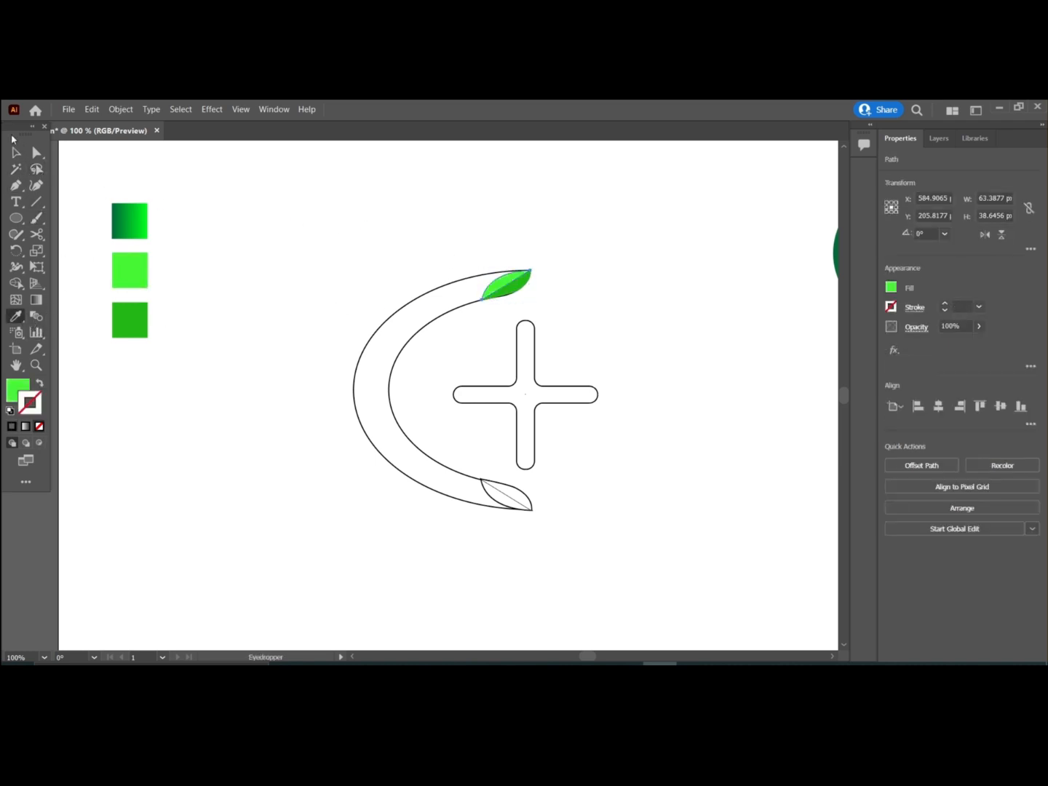
pyautogui.click(15, 152)
pyautogui.click(221, 195)
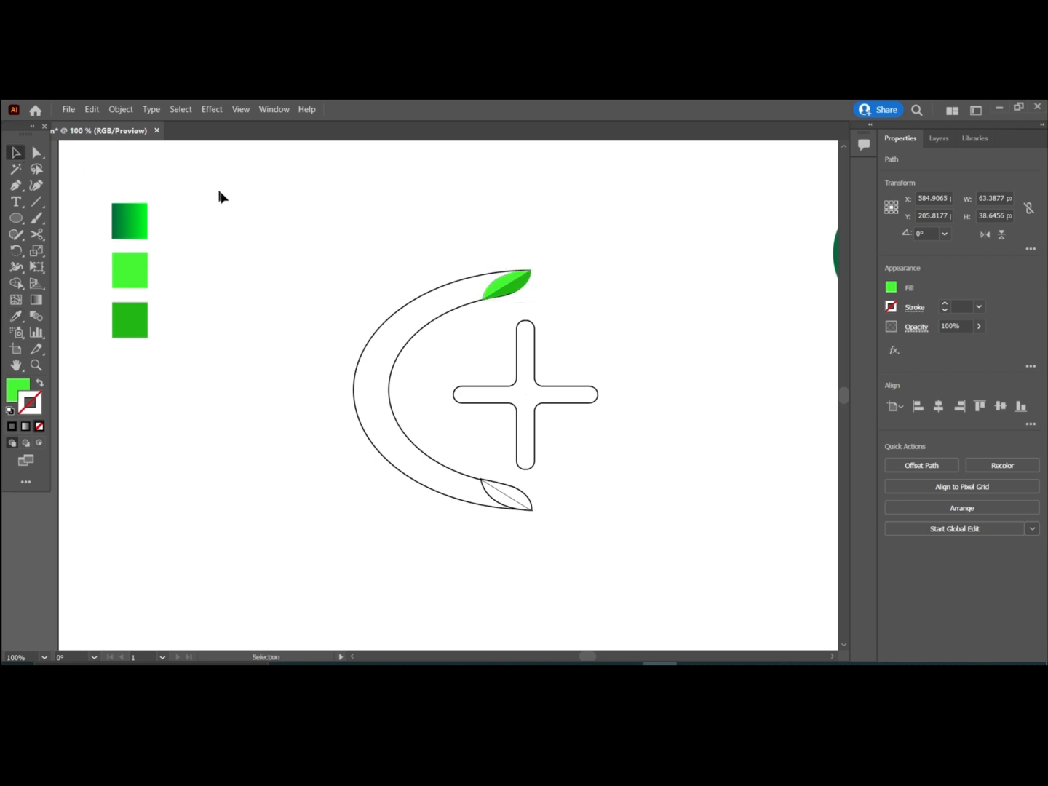
# Ungroup the leaf at the C's lower tip and deselect it.
pyautogui.click(502, 496)
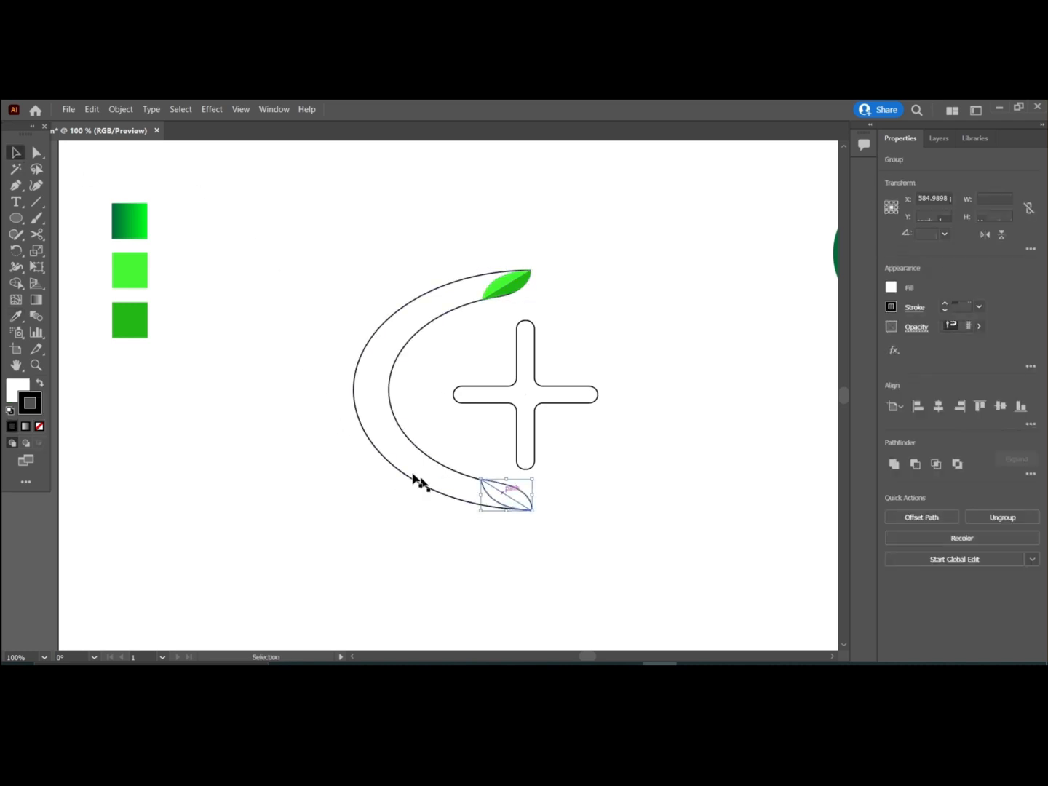
pyautogui.rightClick(295, 421)
pyautogui.click(343, 517)
pyautogui.click(304, 496)
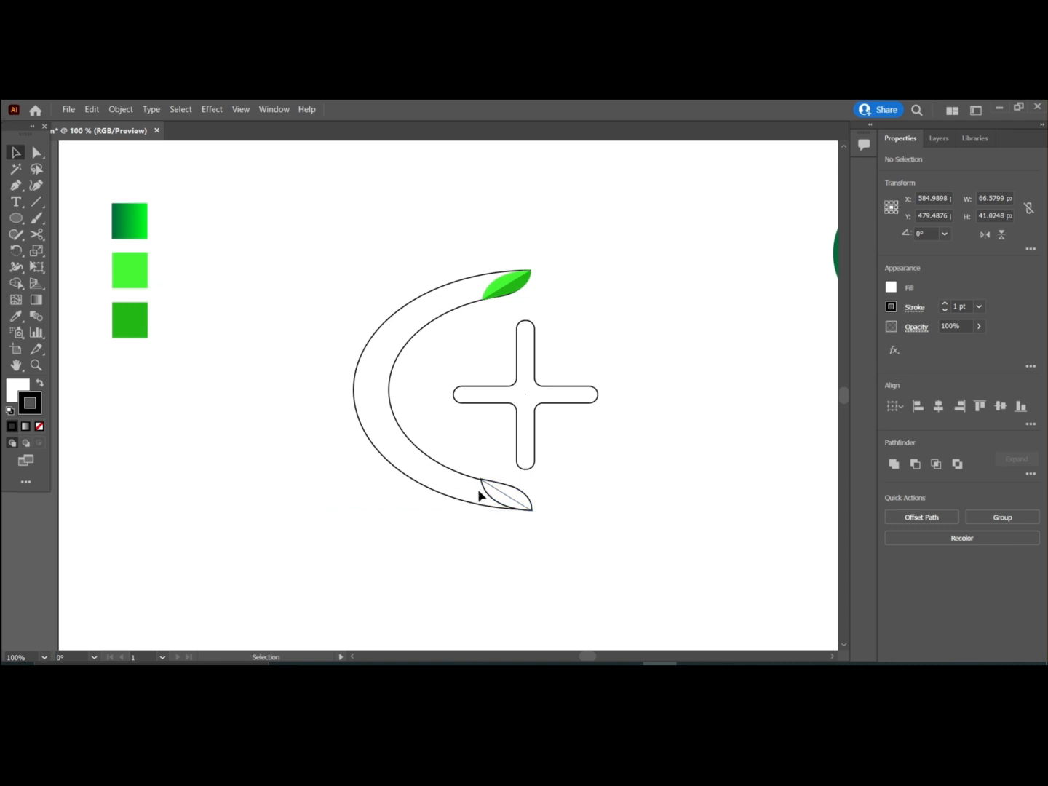
# Colour the inner half of the lower leaf with the darker solid green swatch using the Eyedropper, and deselect it.
pyautogui.click(502, 491)
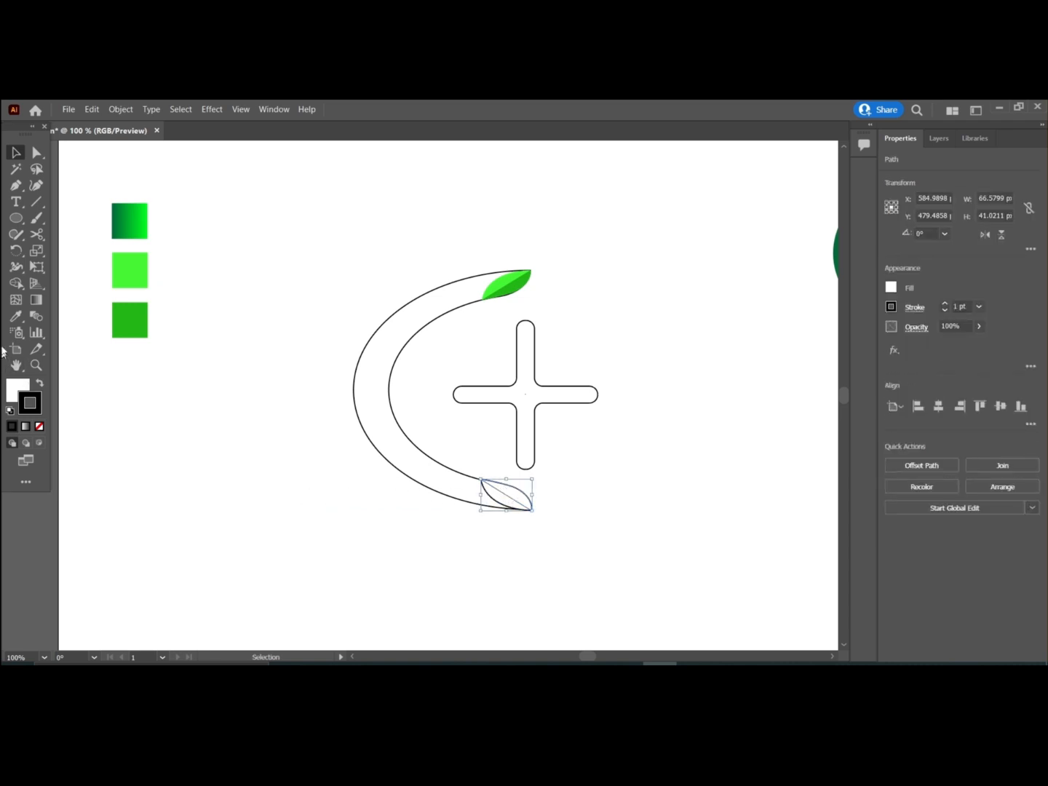
pyautogui.click(26, 322)
pyautogui.click(136, 319)
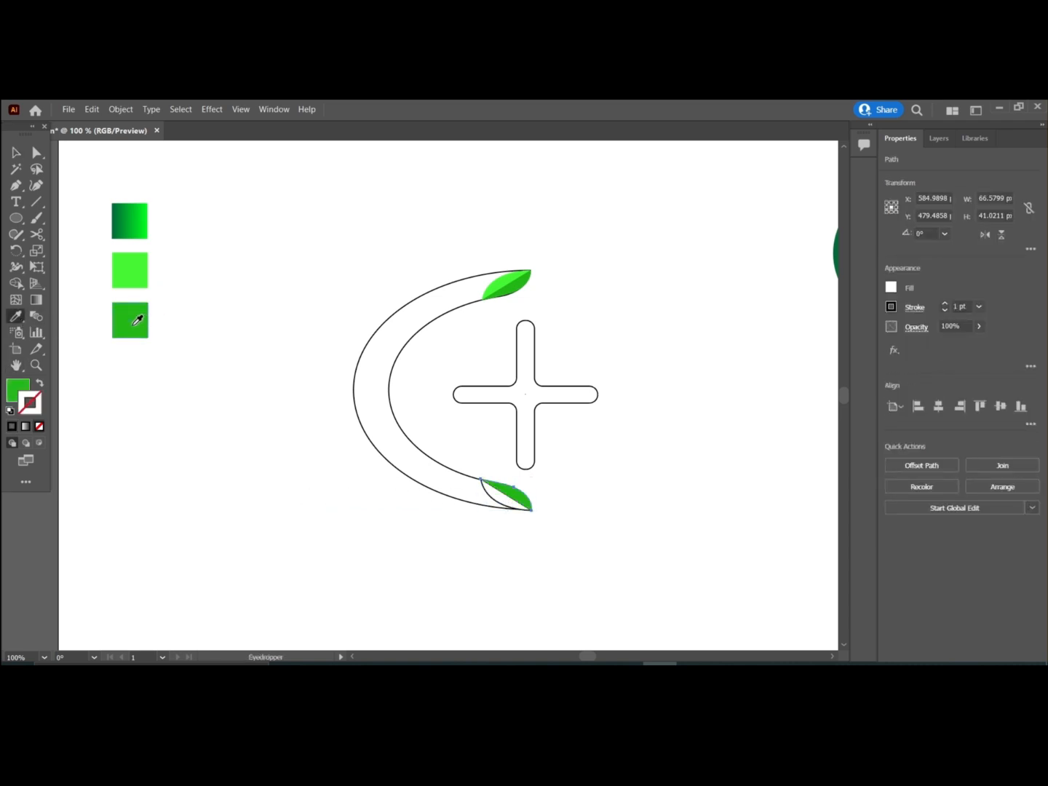
pyautogui.click(16, 152)
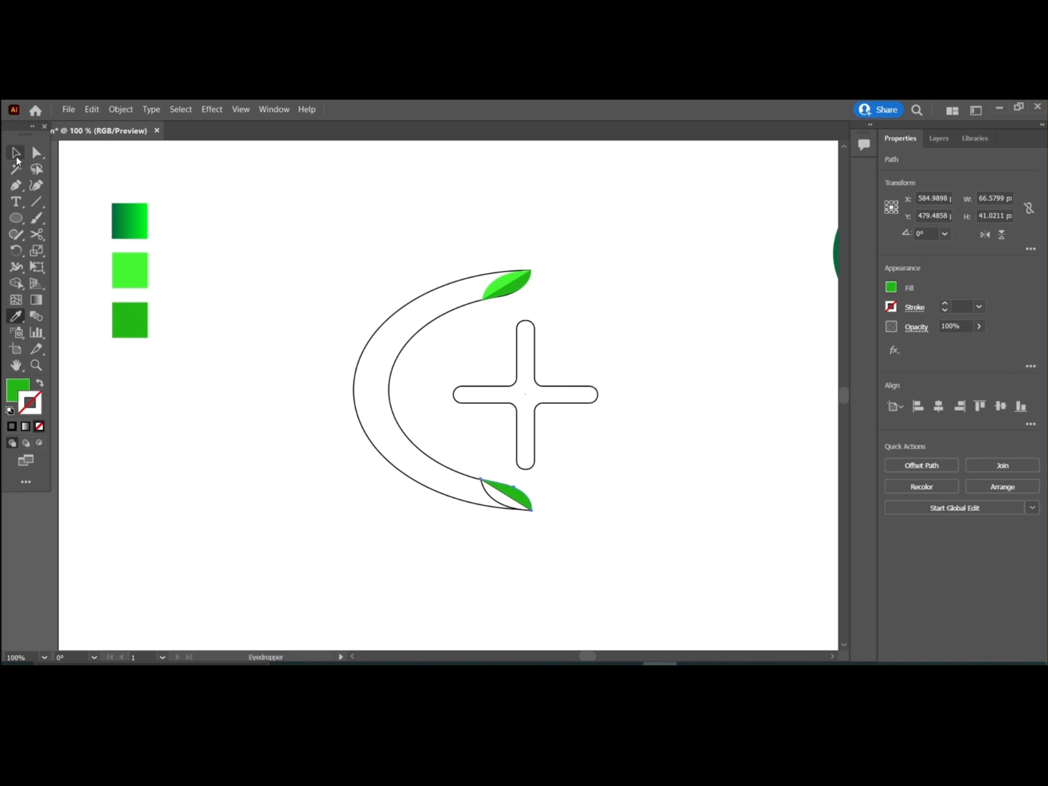
pyautogui.click(232, 258)
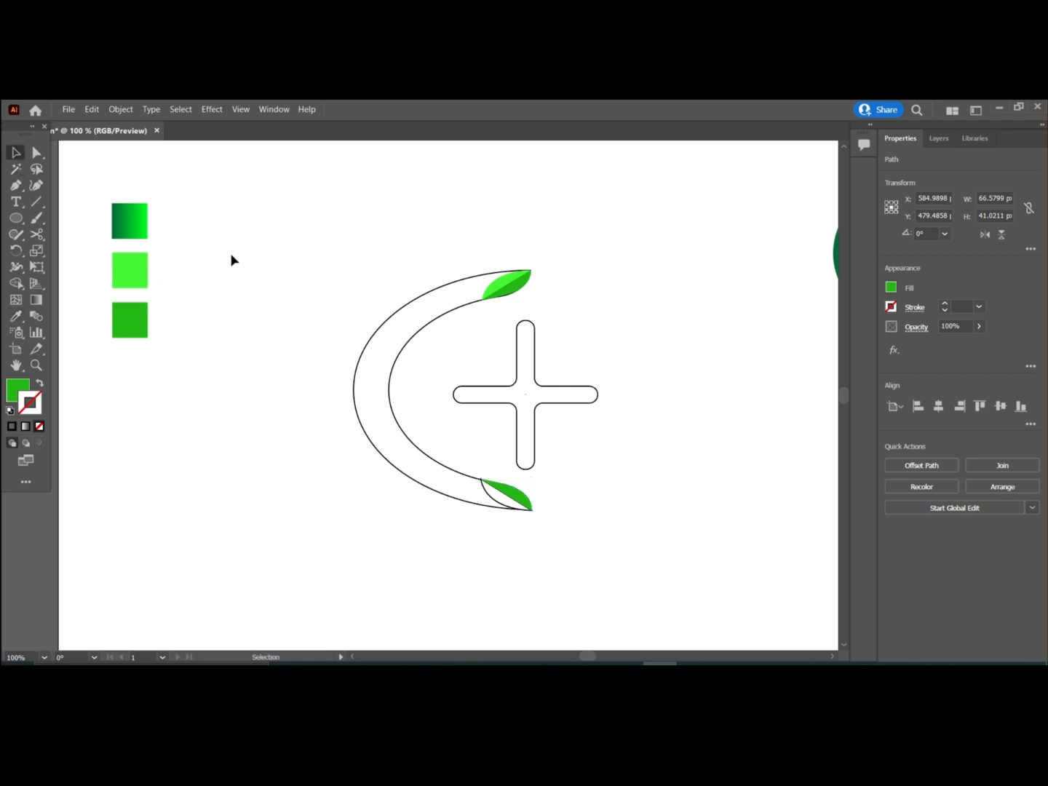
# Colour the outer half of the lower leaf with the light green swatch using the Eyedropper, and deselect it.
pyautogui.click(494, 504)
pyautogui.press('i')
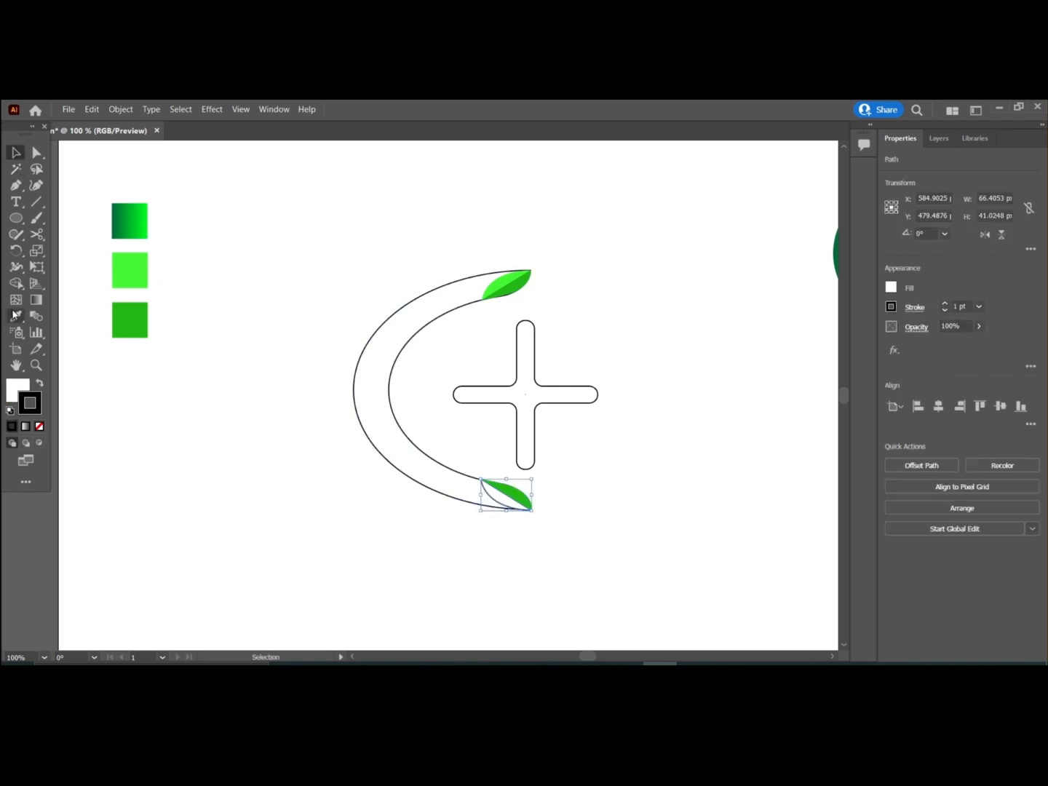
pyautogui.click(129, 270)
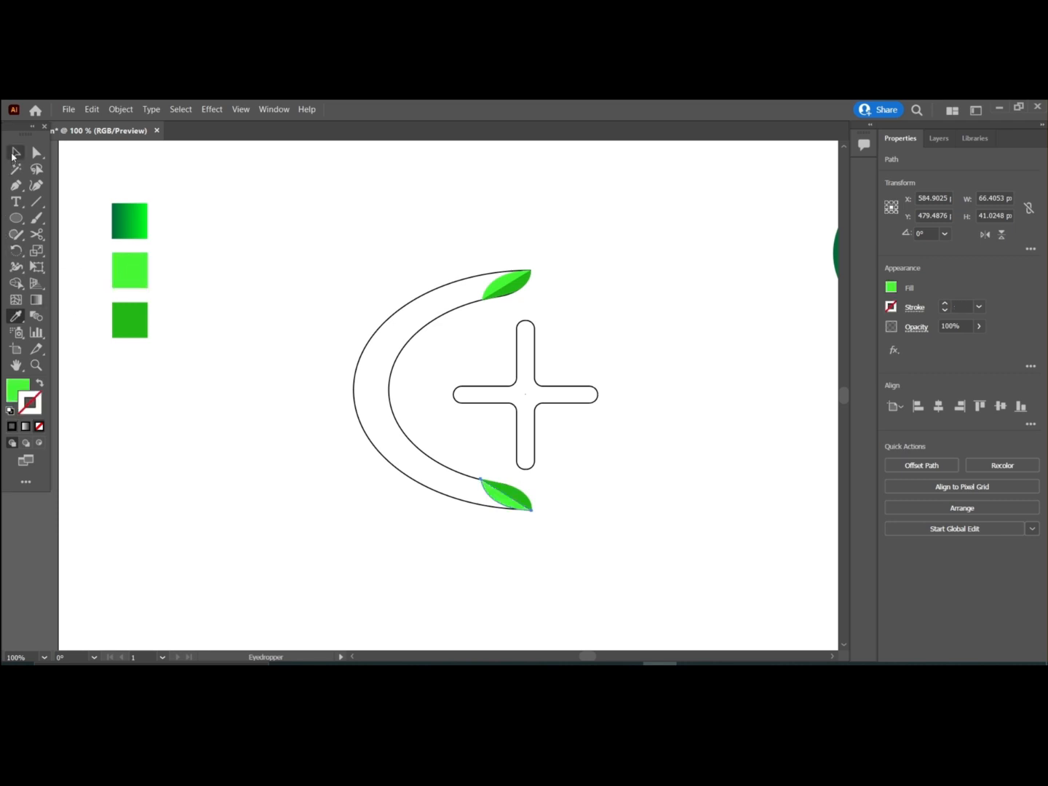
pyautogui.click(15, 152)
pyautogui.click(259, 219)
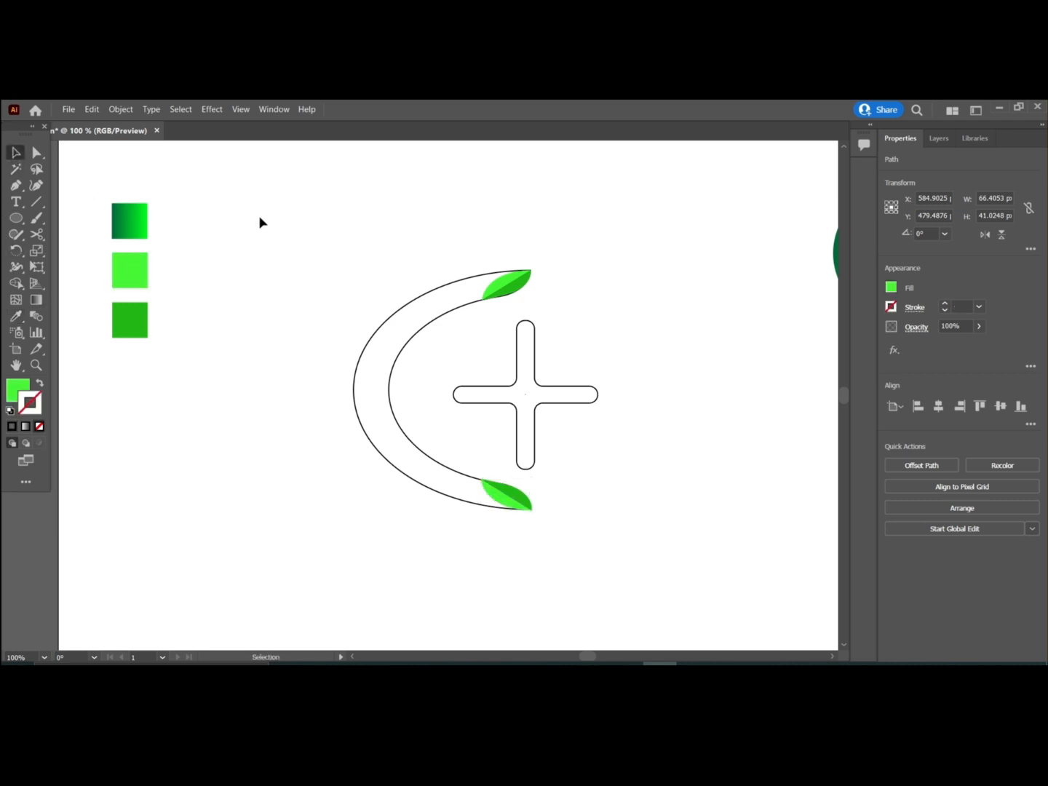
# Fill the C shape with the green gradient swatch using the Eyedropper, and deselect it.
pyautogui.click(369, 342)
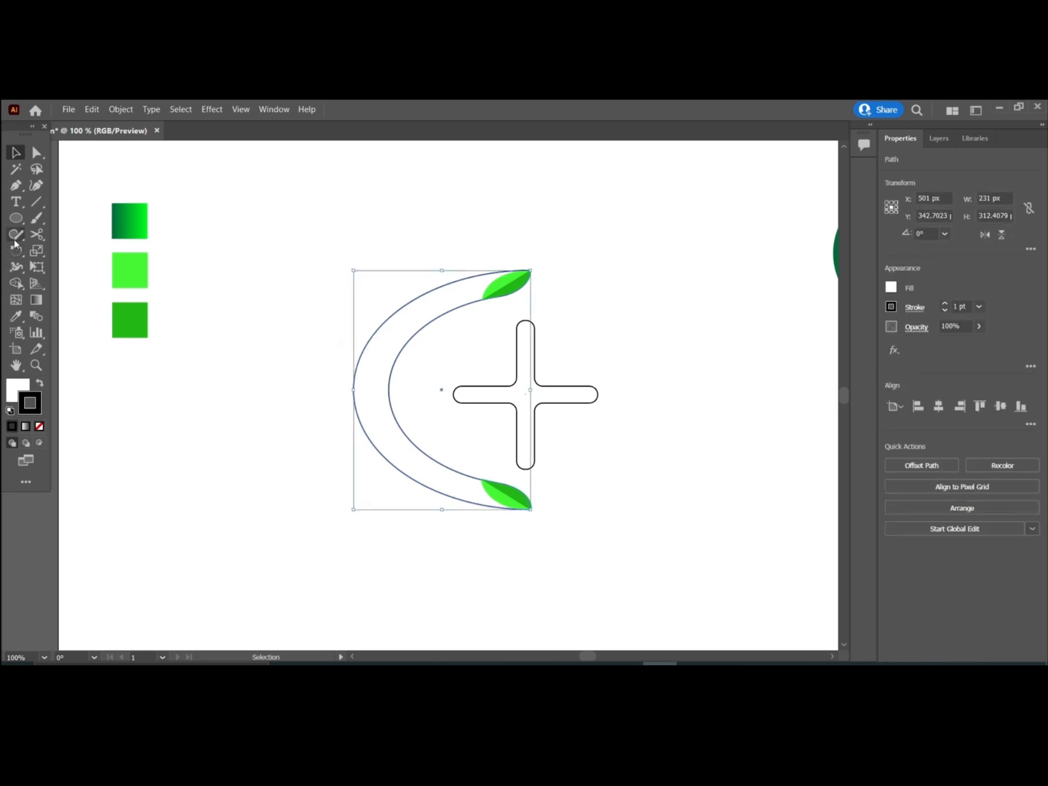
pyautogui.click(15, 315)
pyautogui.click(129, 224)
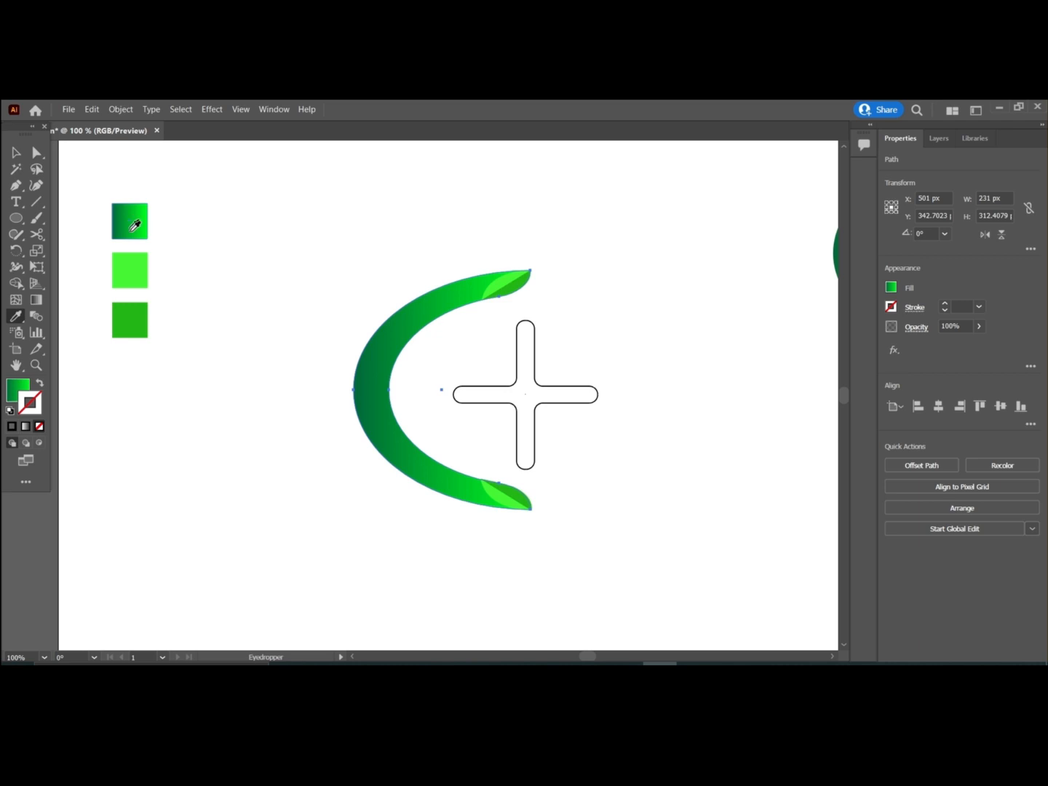
pyautogui.click(16, 152)
pyautogui.click(274, 218)
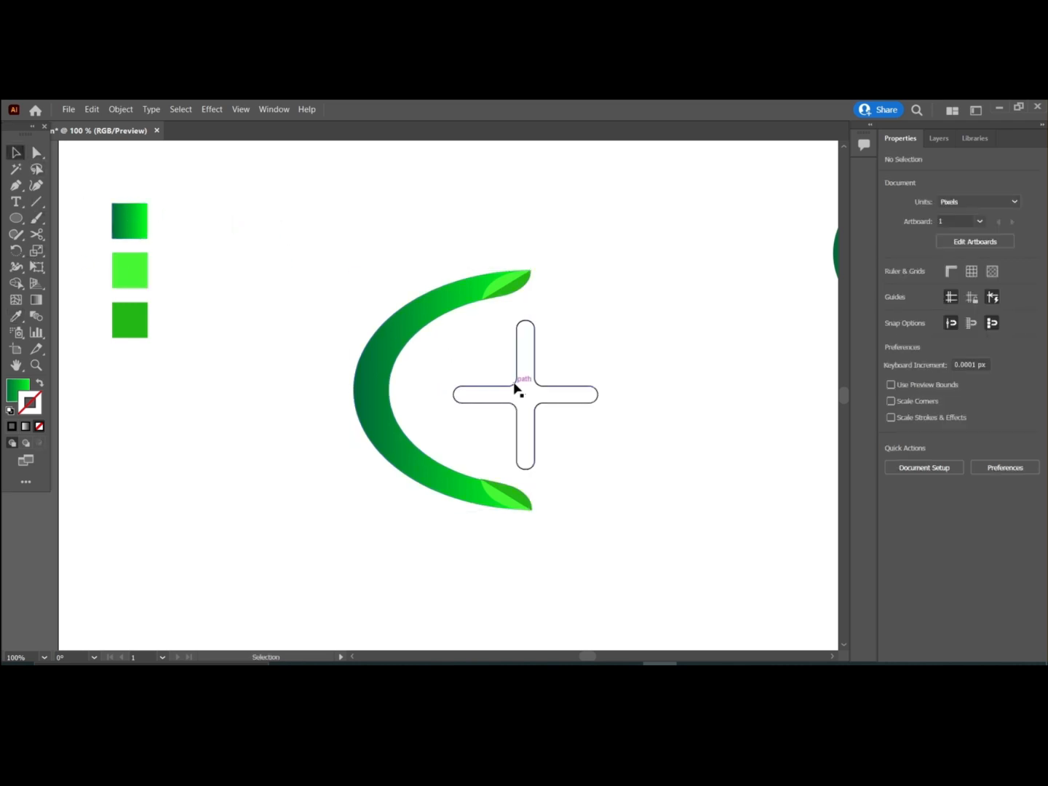
# Move the plus sign slightly down and enlarge it about its centre to about 204 by 210 px.
pyautogui.moveTo(515, 386)
pyautogui.mouseDown()
pyautogui.moveTo(490, 389)
pyautogui.moveTo(515, 392)
pyautogui.mouseUp()
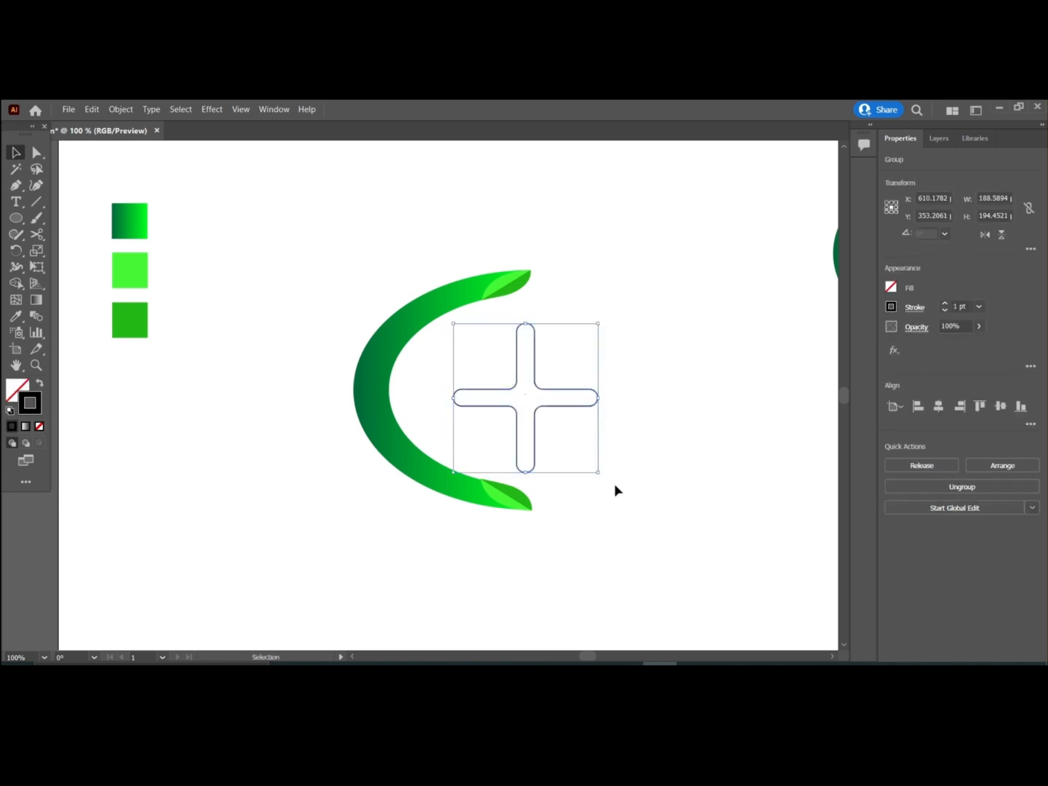
pyautogui.moveTo(598, 474); pyautogui.dragTo(605, 482)
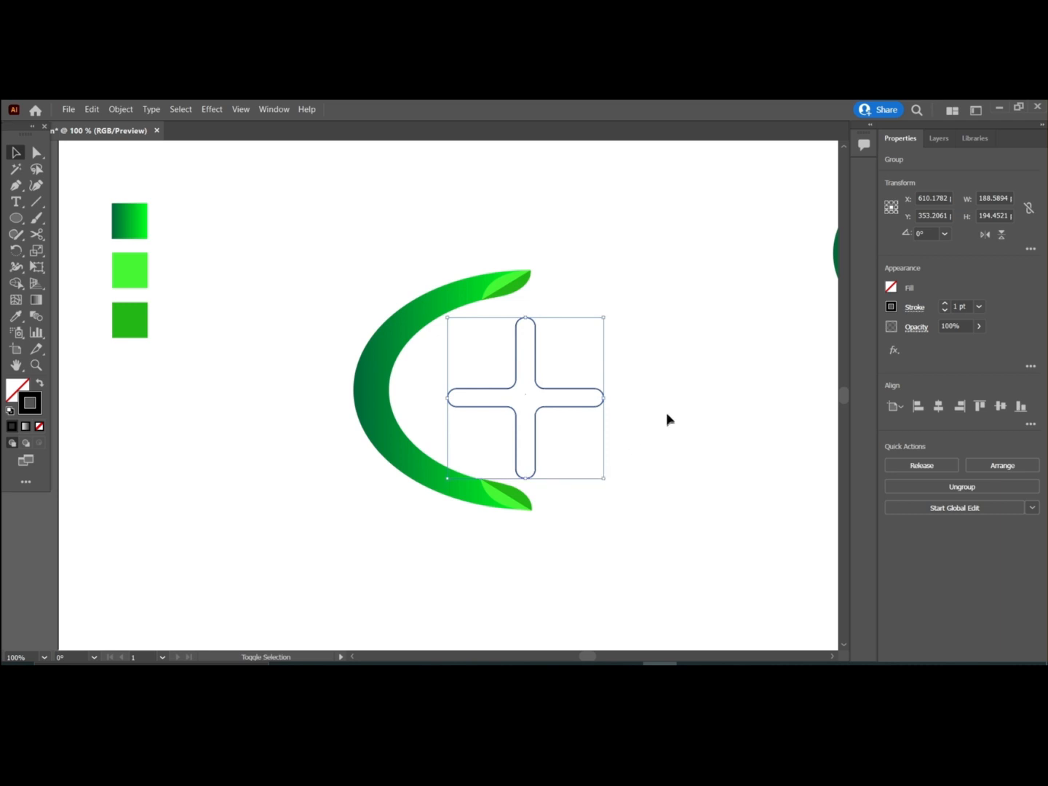
pyautogui.click(666, 419)
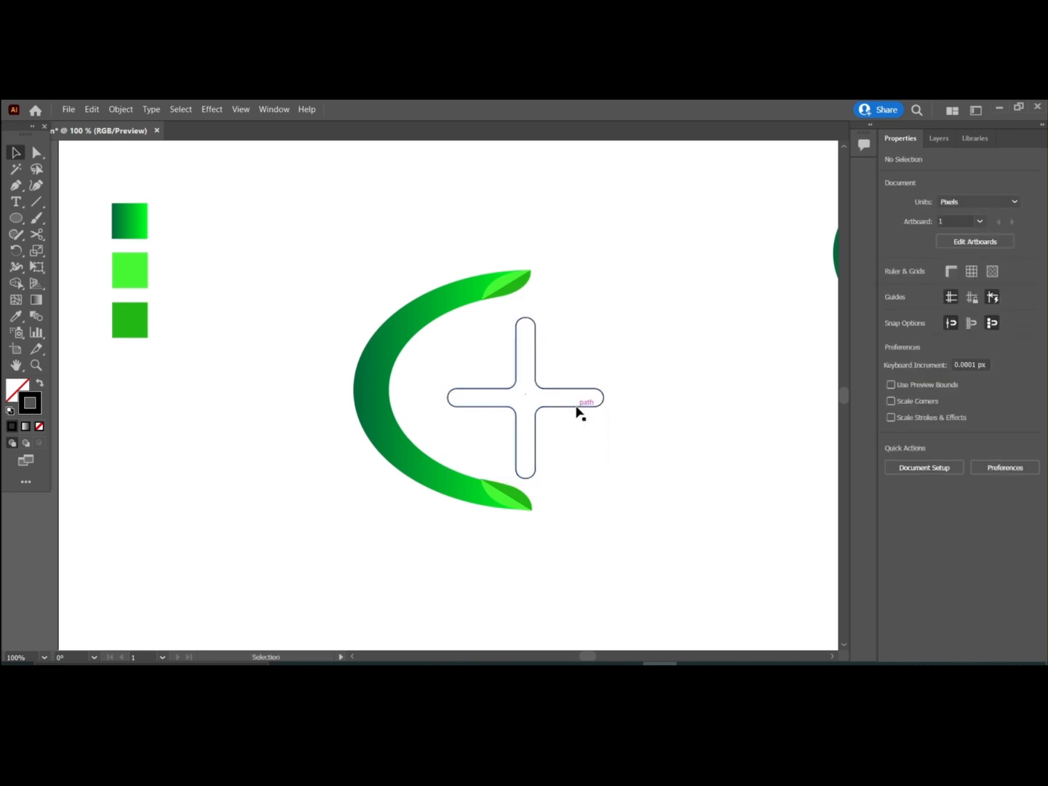
# Fill the plus sign with the green gradient swatch using the Eyedropper.
pyautogui.click(480, 408)
pyautogui.click(14, 317)
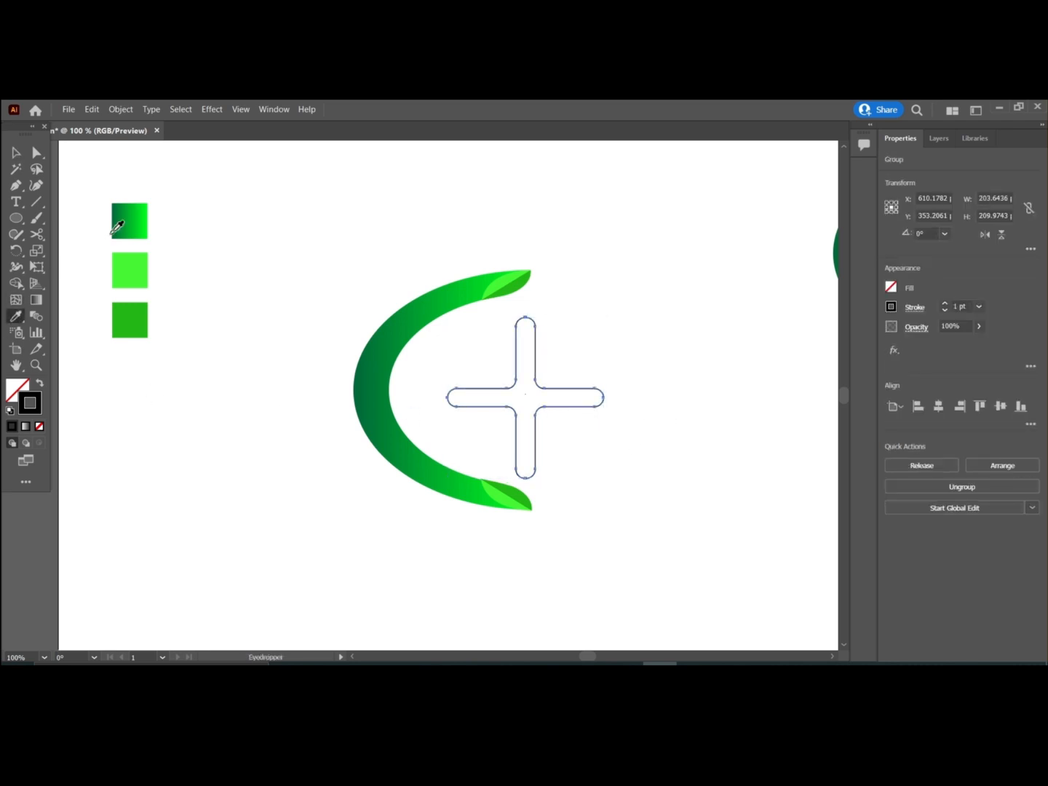
pyautogui.click(115, 231)
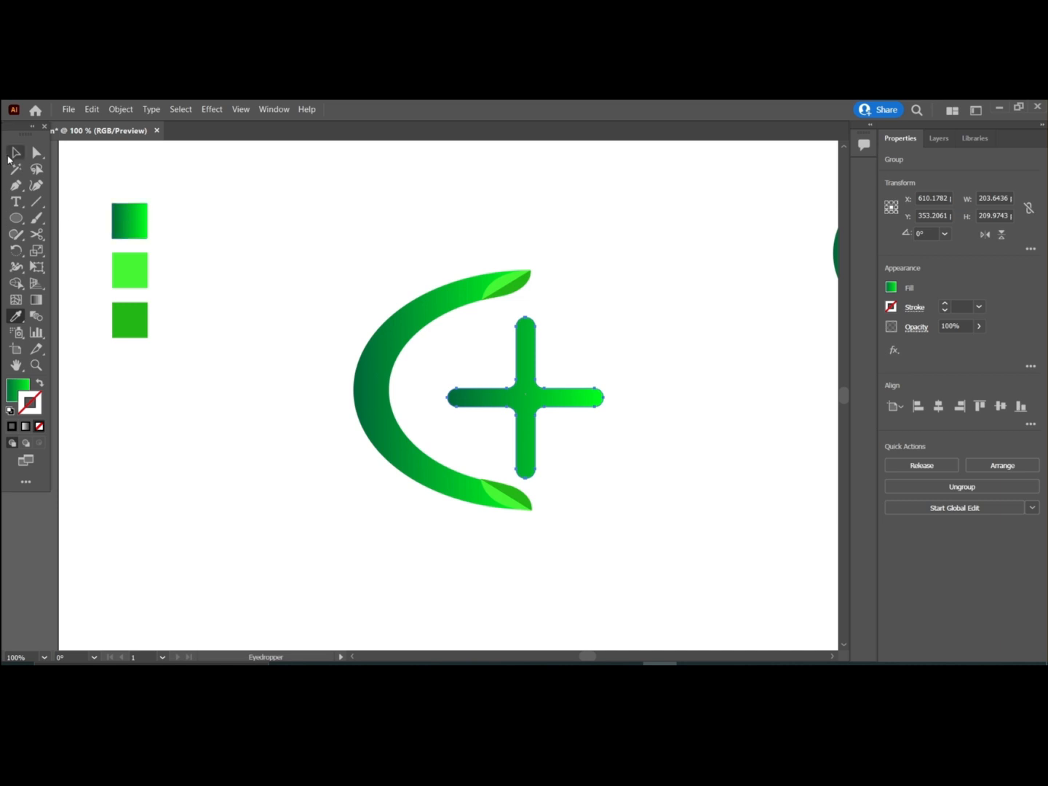
pyautogui.click(17, 153)
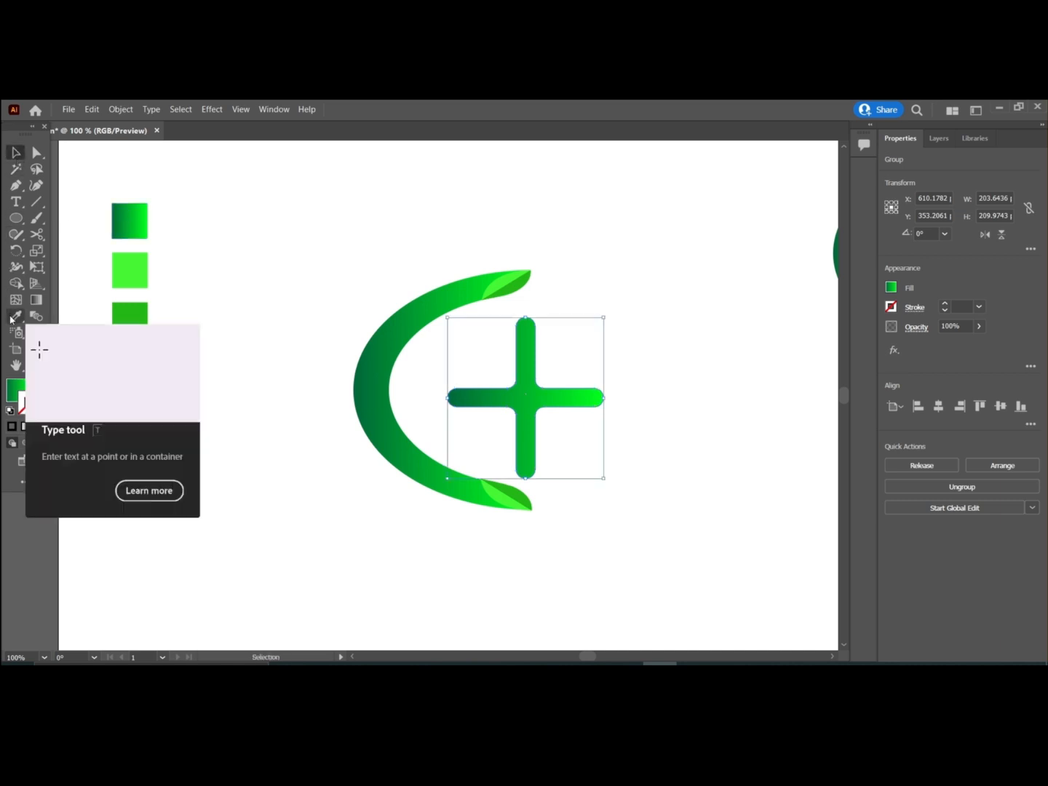
pyautogui.click(37, 300)
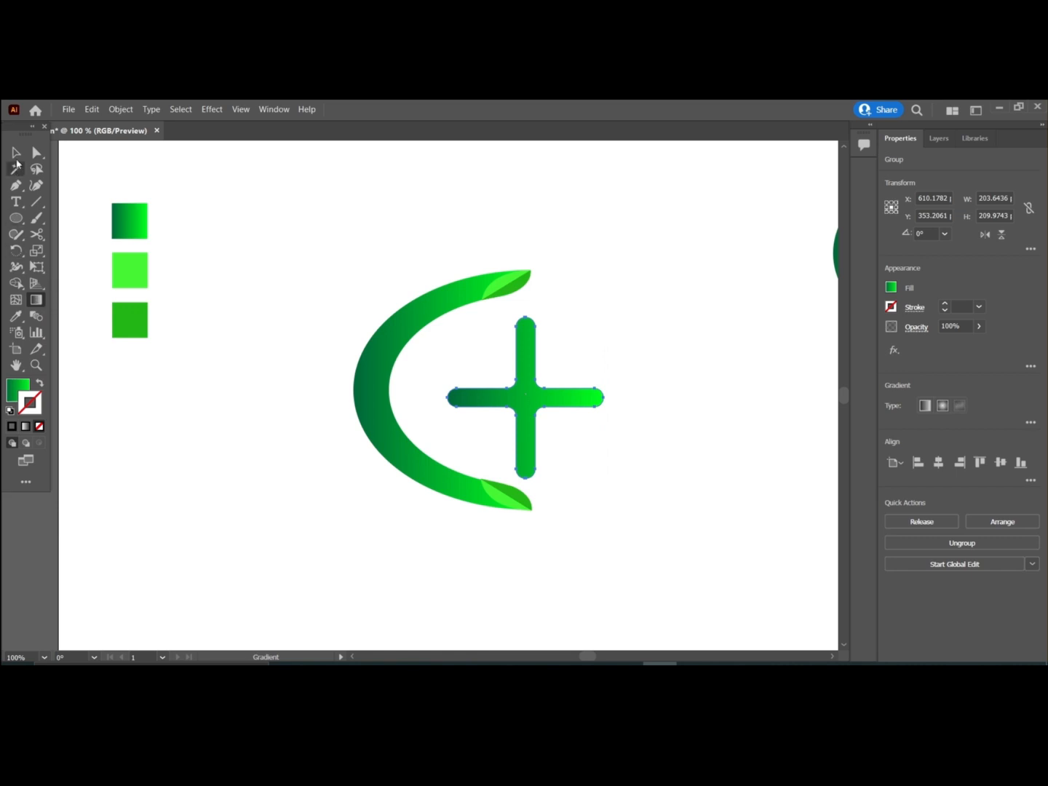
pyautogui.doubleClick(10, 396)
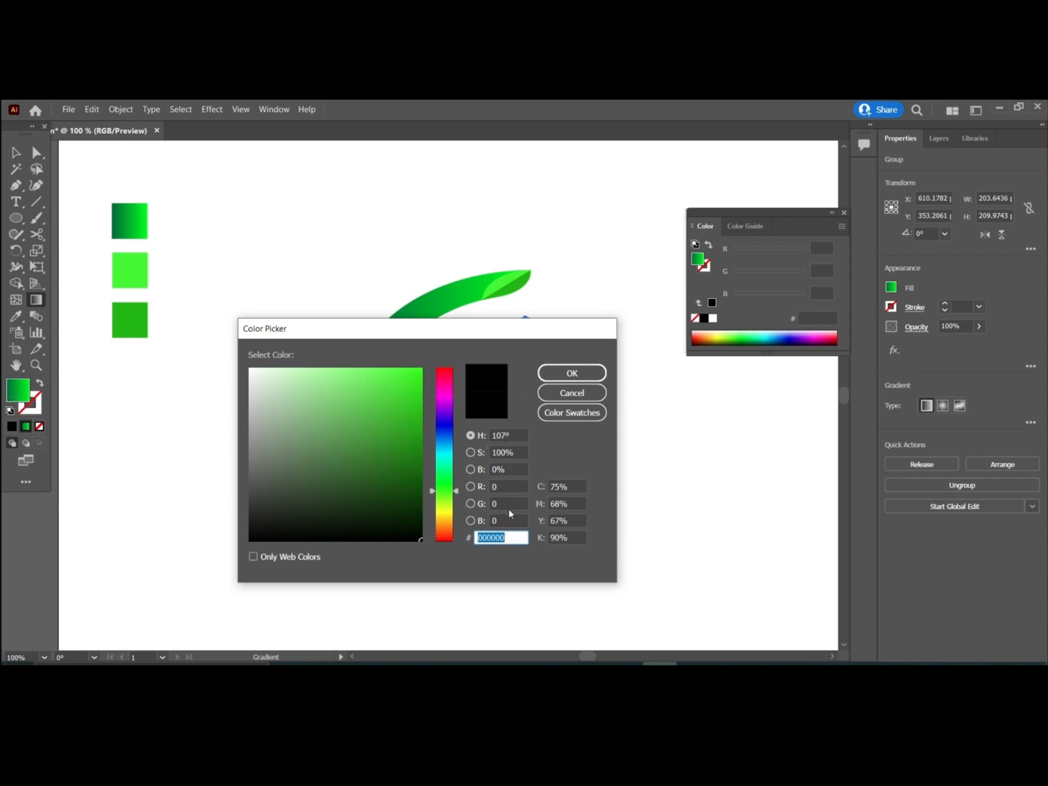
pyautogui.click(573, 393)
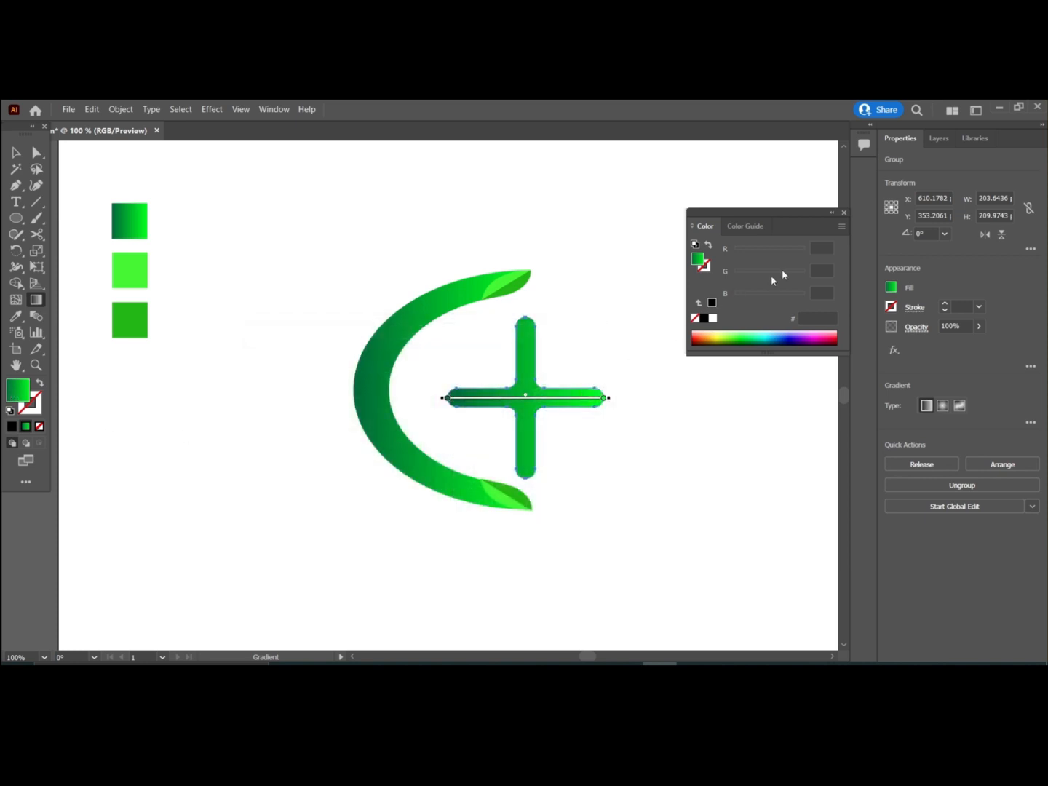
pyautogui.click(844, 212)
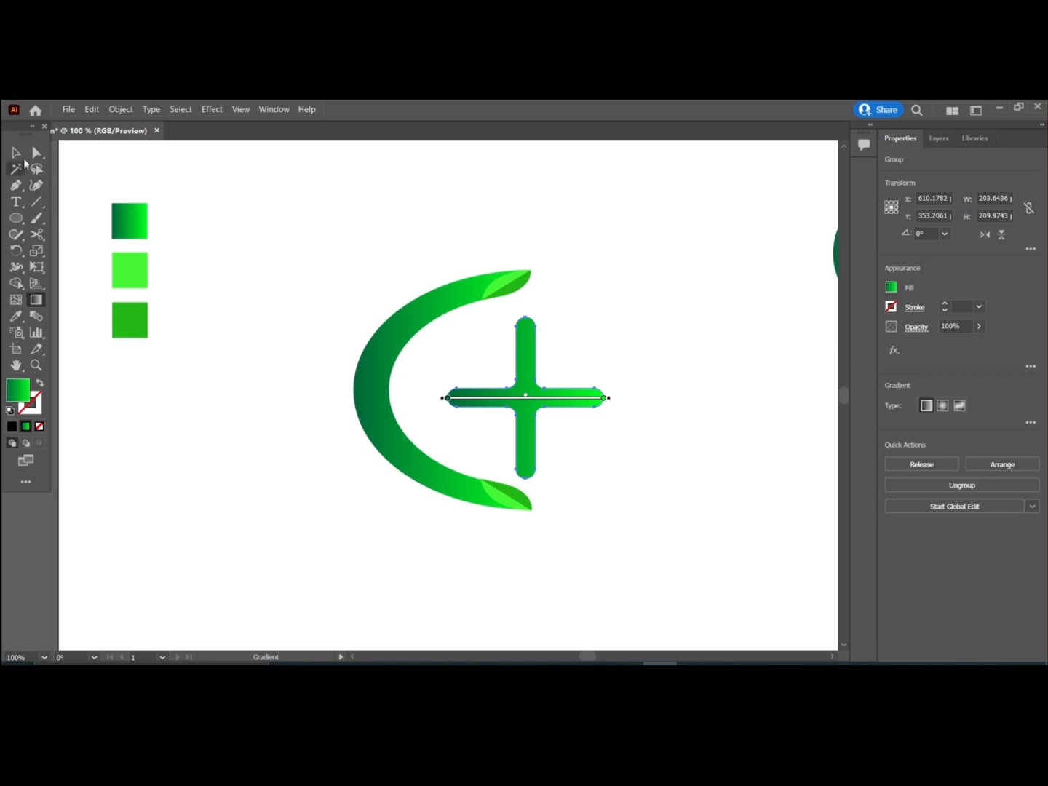
pyautogui.click(16, 152)
pyautogui.click(362, 212)
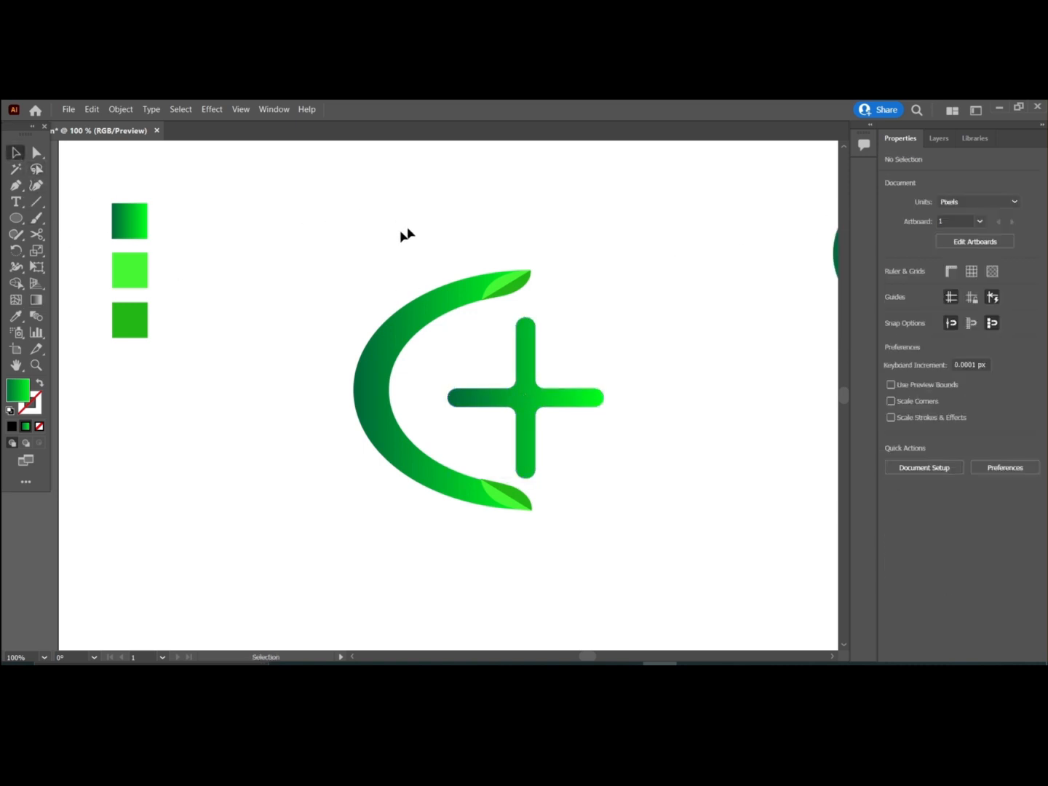
# Group the C shape, both leaves and the plus sign into one object.
pyautogui.moveTo(382, 233); pyautogui.dragTo(608, 495)
pyautogui.rightClick(645, 332)
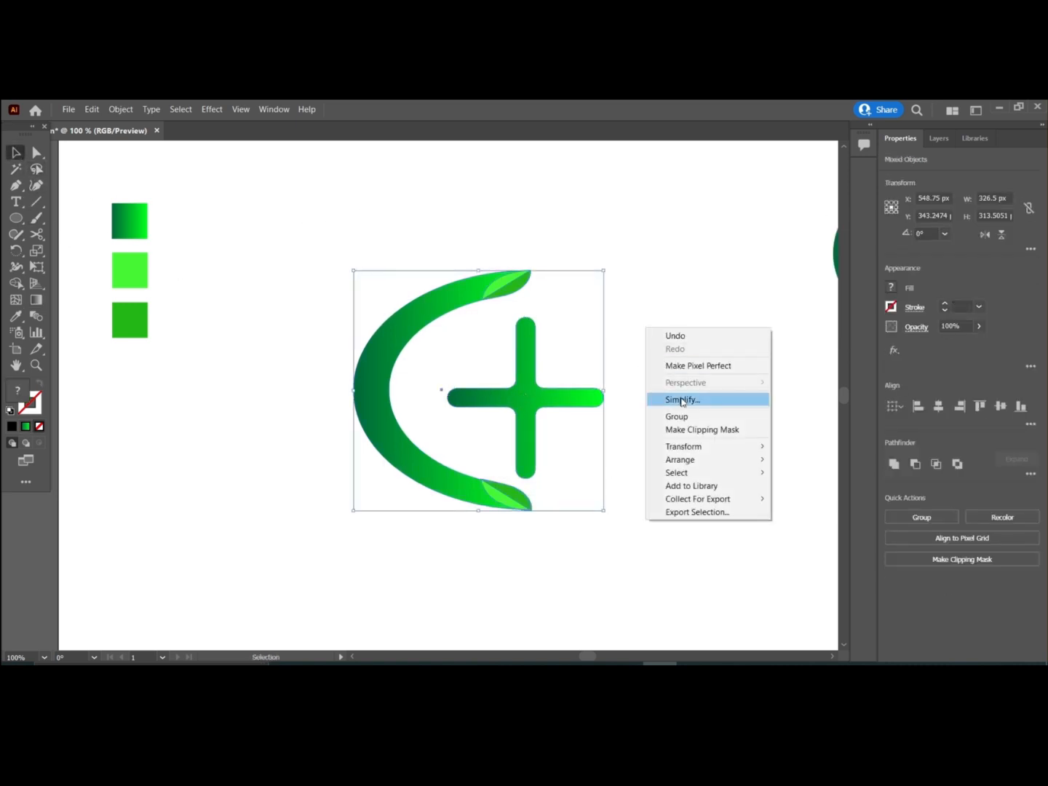
pyautogui.click(677, 416)
pyautogui.click(672, 415)
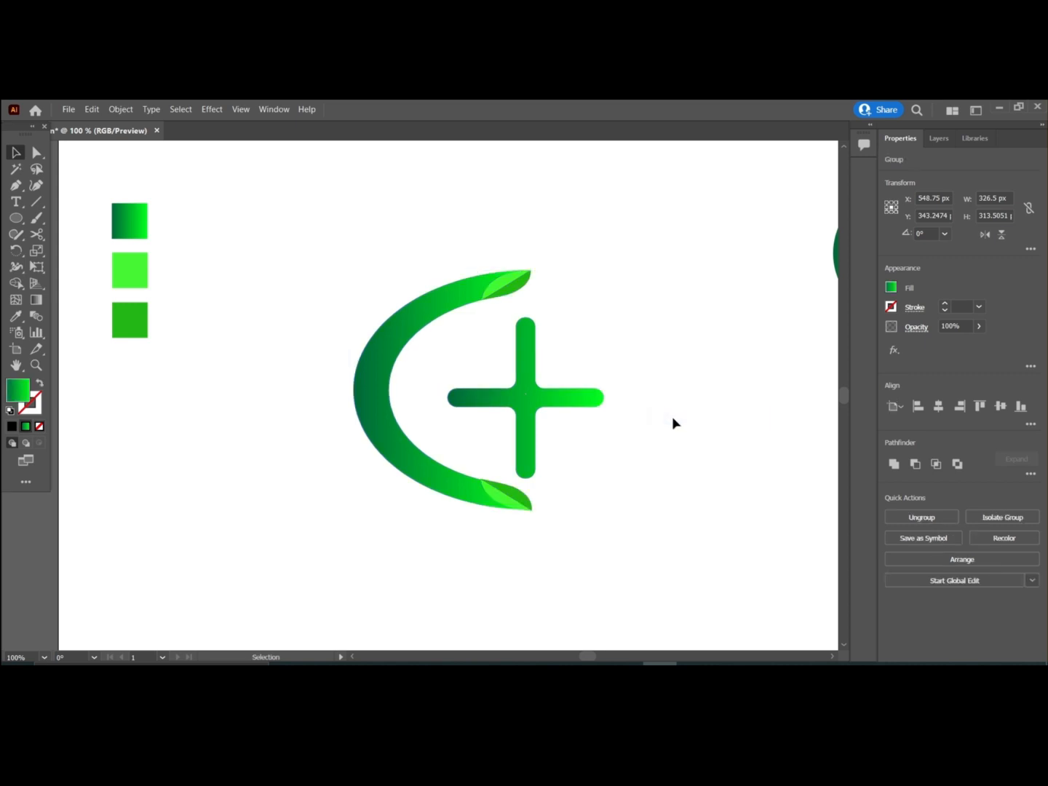
# Move the smaller reference logo down beside the recreated logo for comparison, and deselect it.
pyautogui.moveTo(648, 438); pyautogui.dragTo(497, 453)
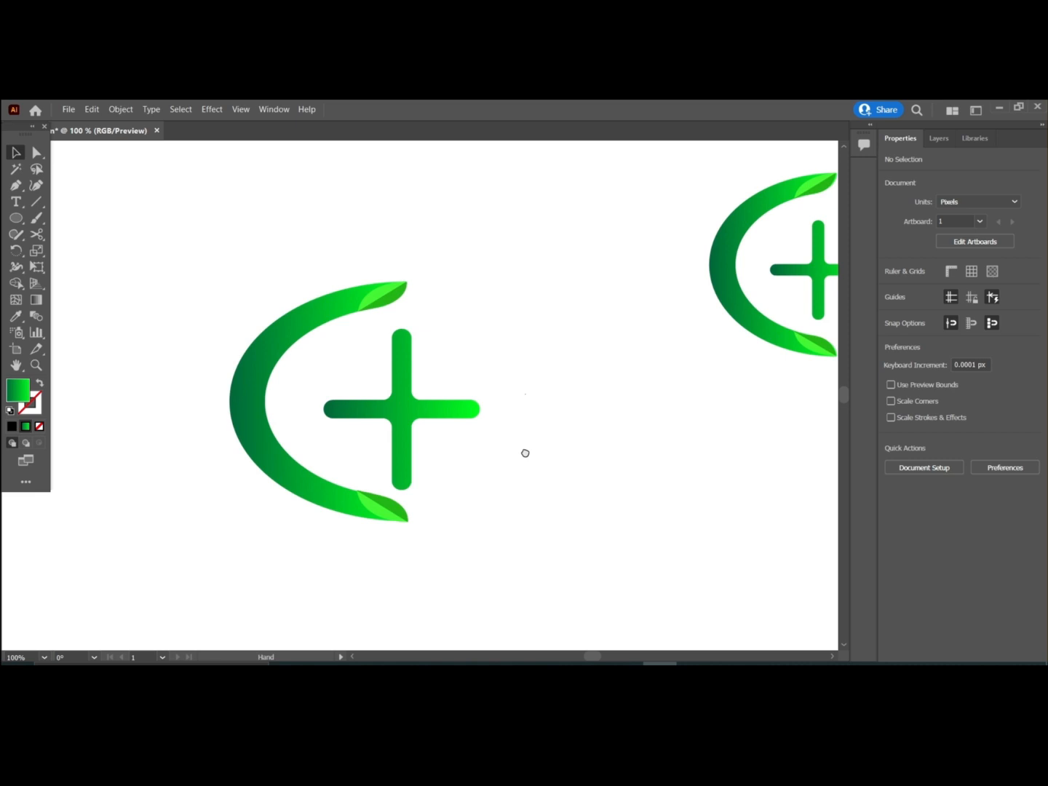
pyautogui.moveTo(525, 453); pyautogui.dragTo(519, 453)
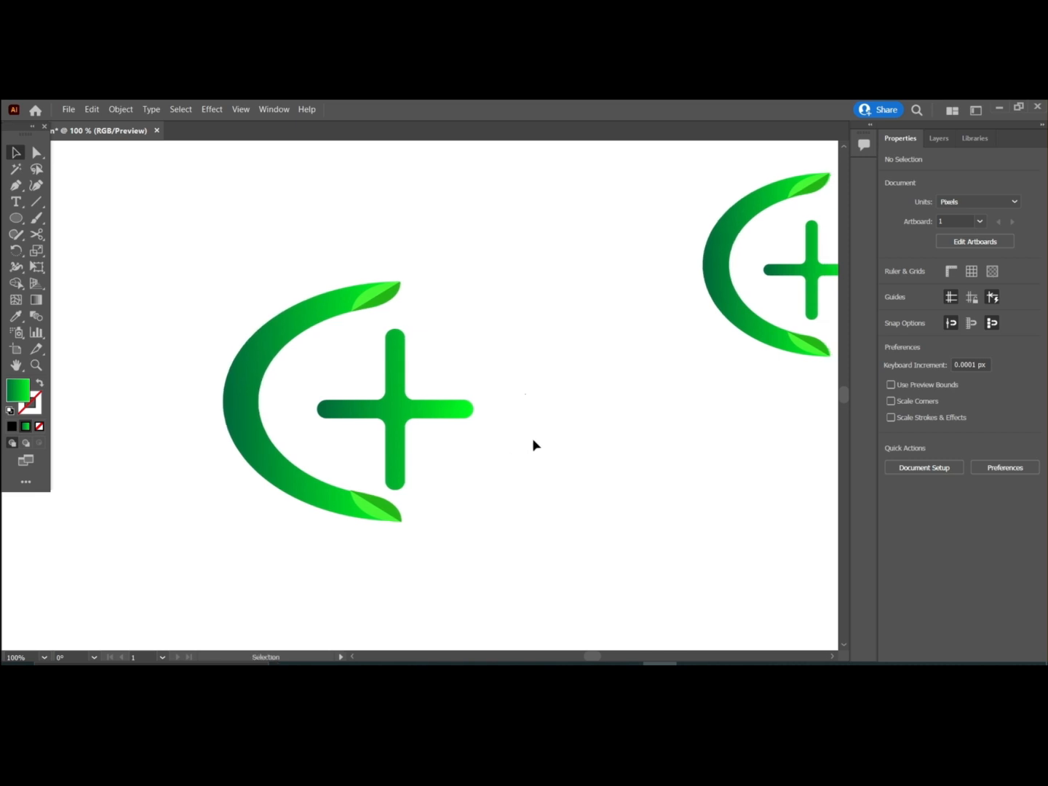
pyautogui.moveTo(717, 289); pyautogui.dragTo(566, 445)
pyautogui.click(526, 293)
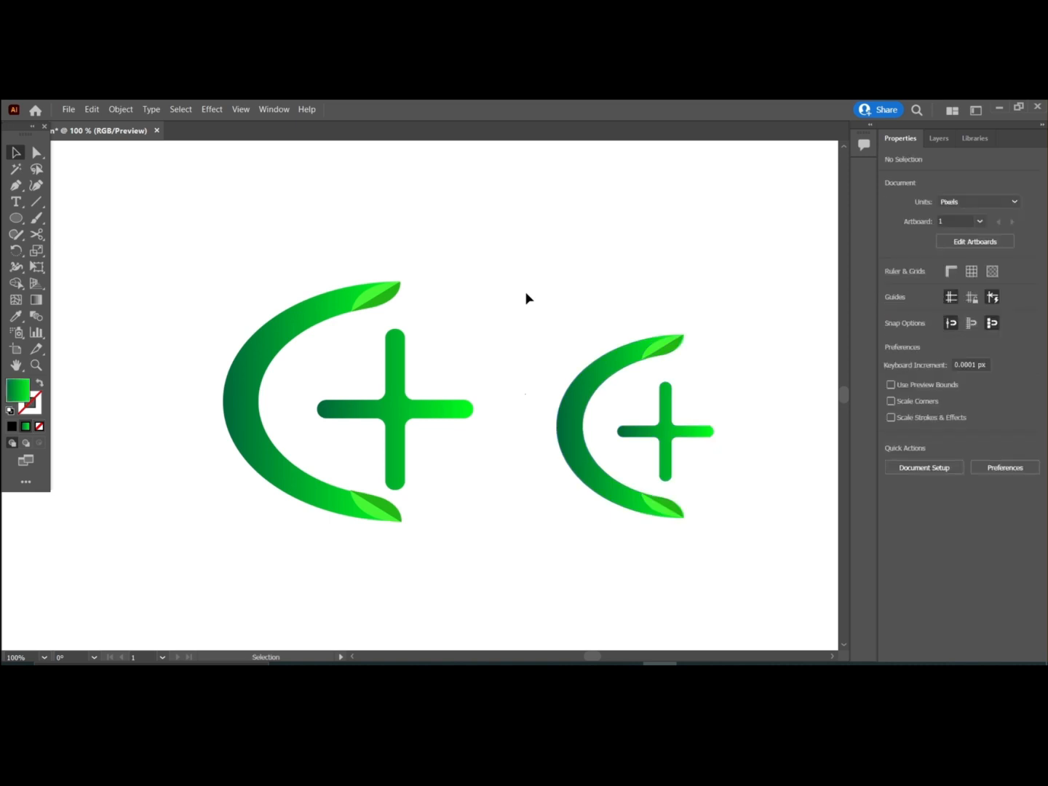